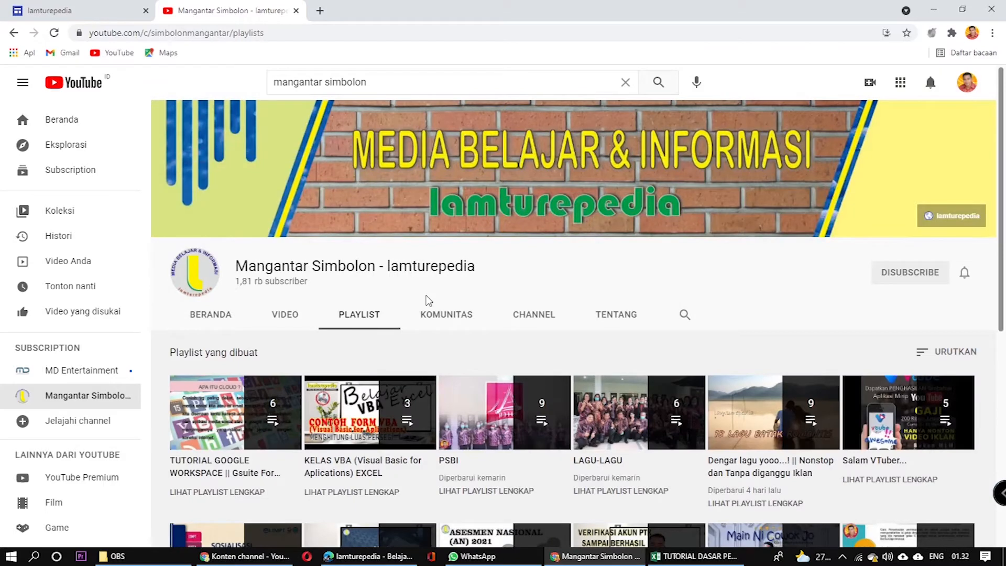
Open the Belajar EXCEL playlist from the channel's playlists and pause its first video
scroll(428, 300, "down", 5)
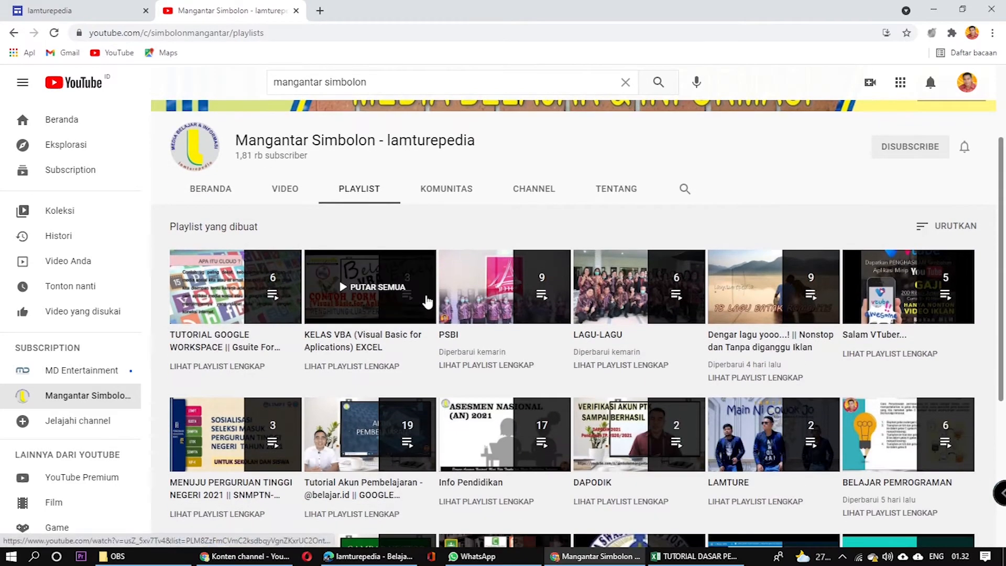
scroll(428, 299, "down", 3)
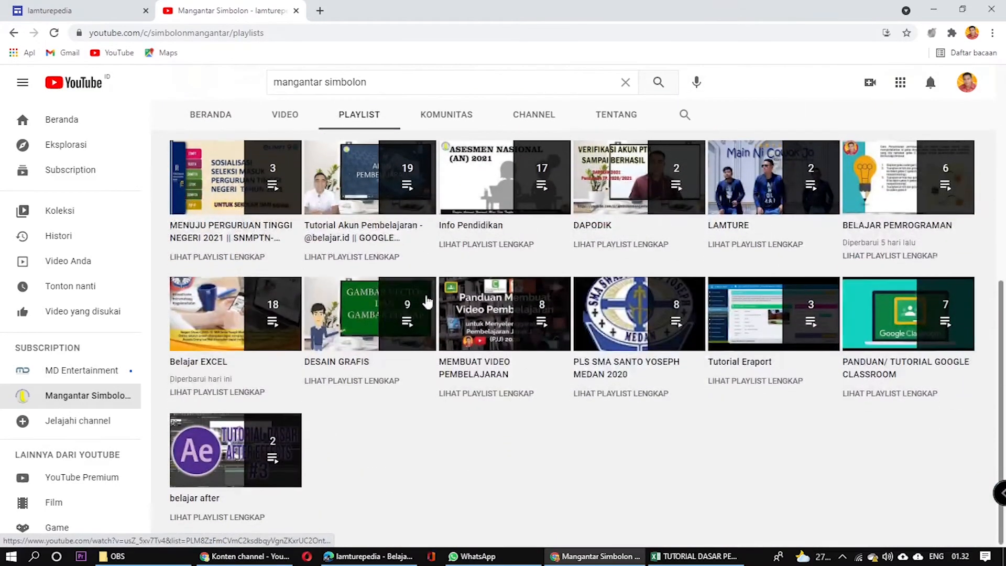
left_click(184, 329)
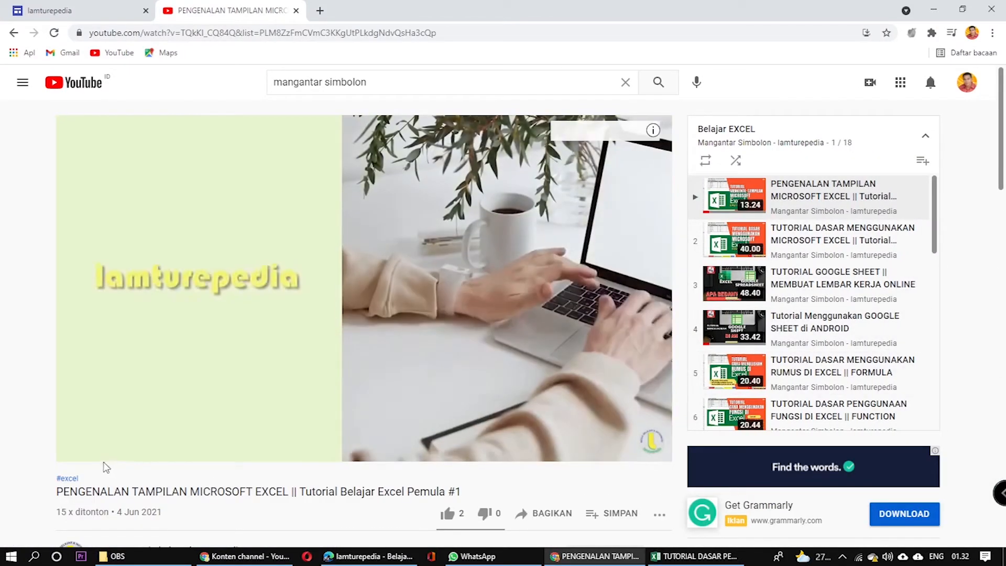
left_click(101, 449)
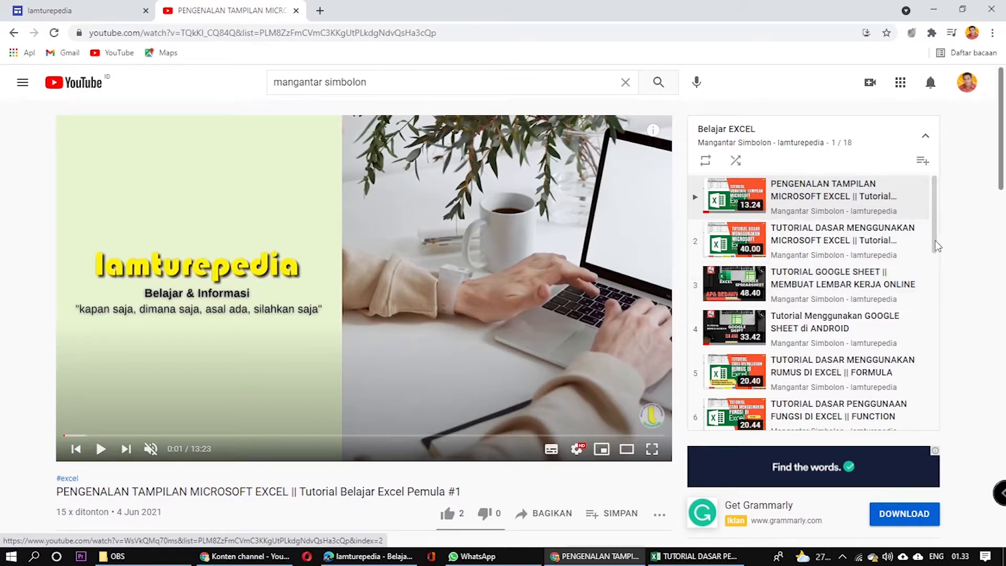
Look through the videos in the Belajar EXCEL playlist from first to last, then return to the start of the list
scroll(935, 244, "down", 1)
scroll(935, 244, "down", 1)
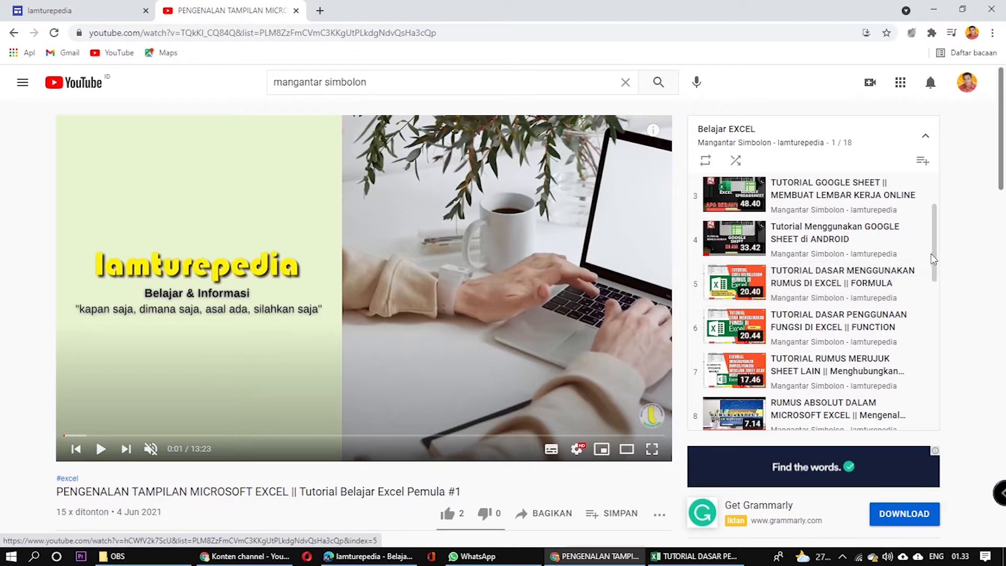
left_click_drag(936, 253, 941, 282)
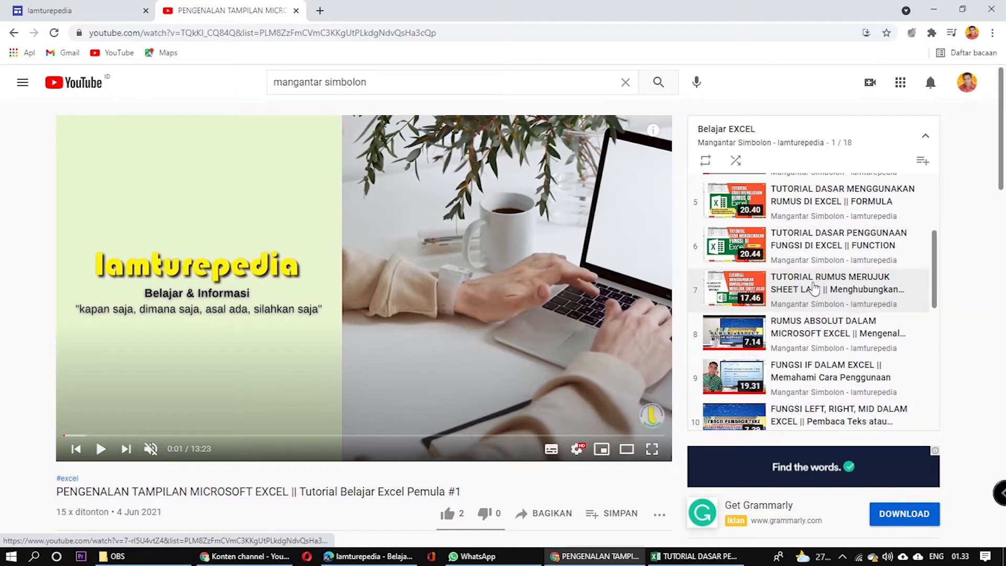
left_click_drag(936, 278, 940, 343)
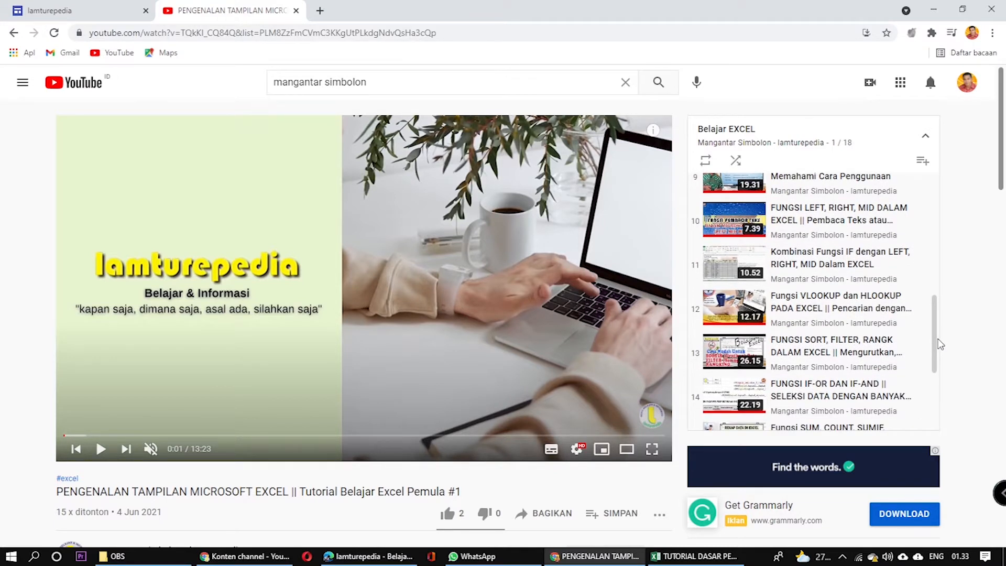
left_click_drag(939, 344, 947, 388)
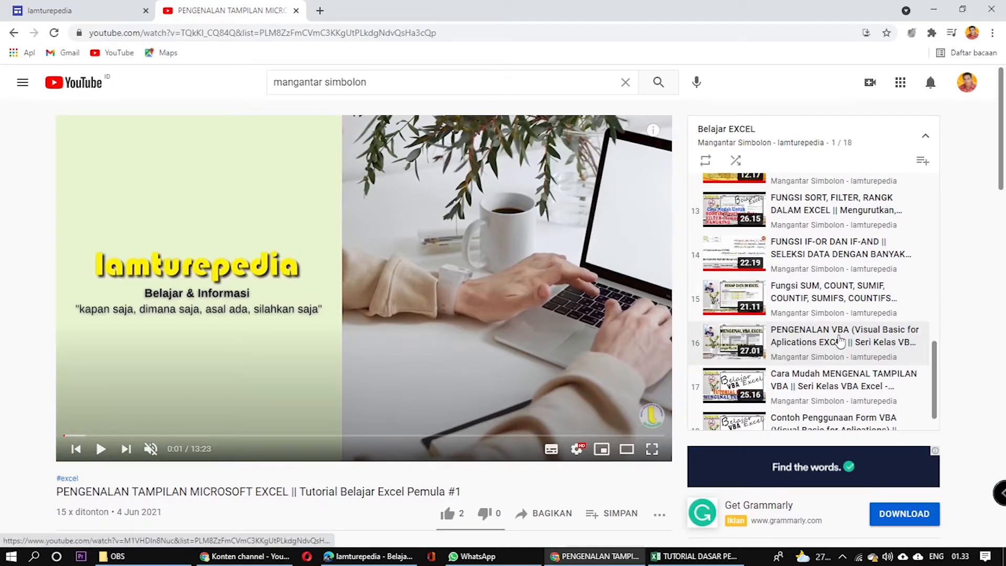
left_click_drag(934, 355, 932, 370)
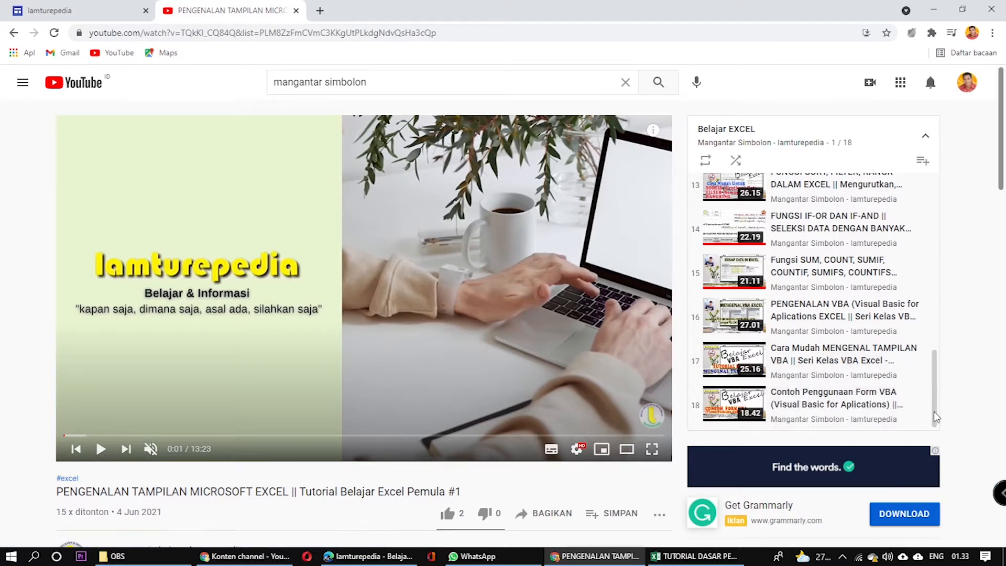
left_click_drag(937, 419, 931, 214)
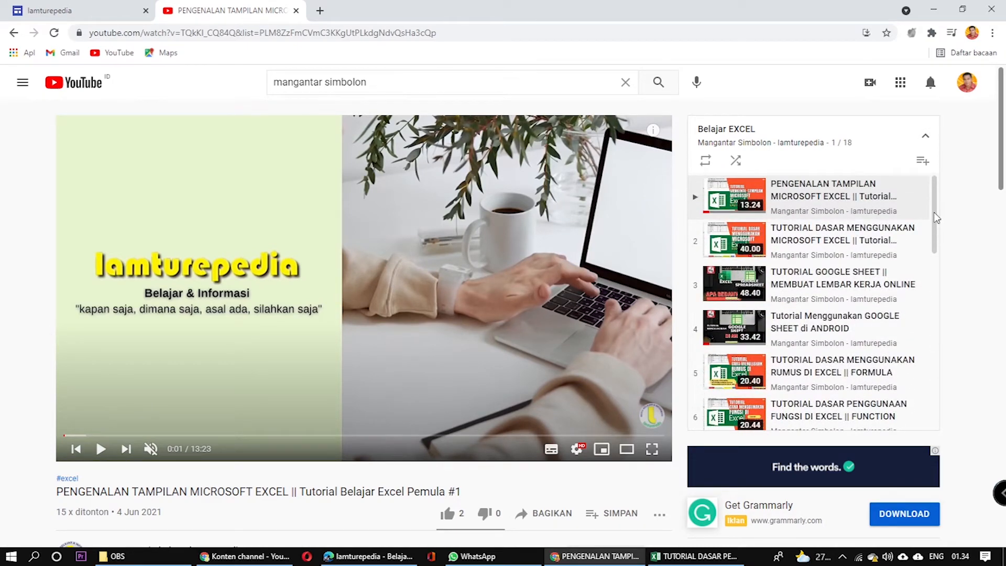
mouse_move(936, 213)
left_mouse_down()
mouse_move(938, 370)
mouse_move(935, 212)
left_mouse_up()
Switch to the lamturepedia site in Google Sites and examine the topics in the MATERI BELAJAR EXCEL table of contents
left_click(73, 14)
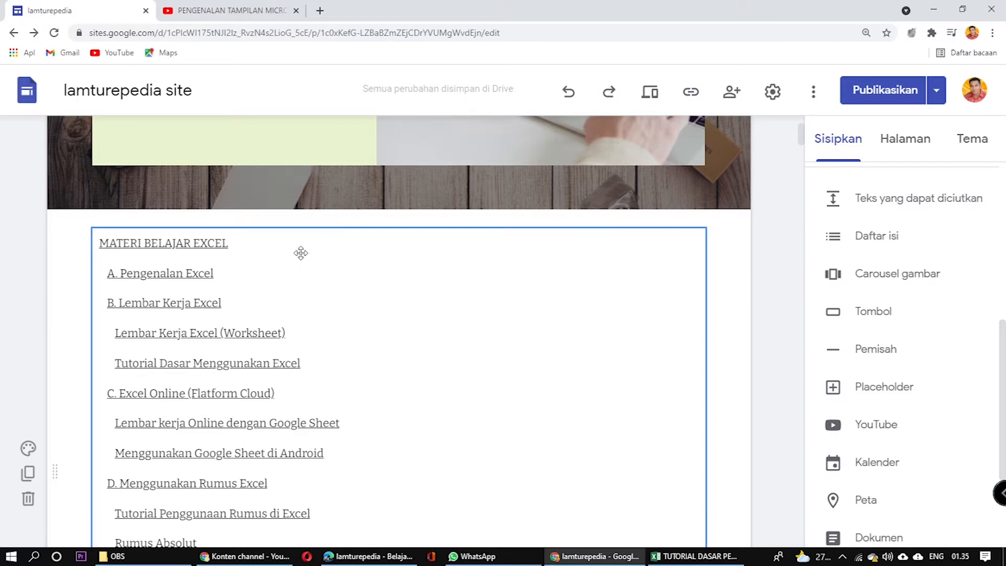
scroll(301, 253, "down", 2)
scroll(298, 251, "up", 1)
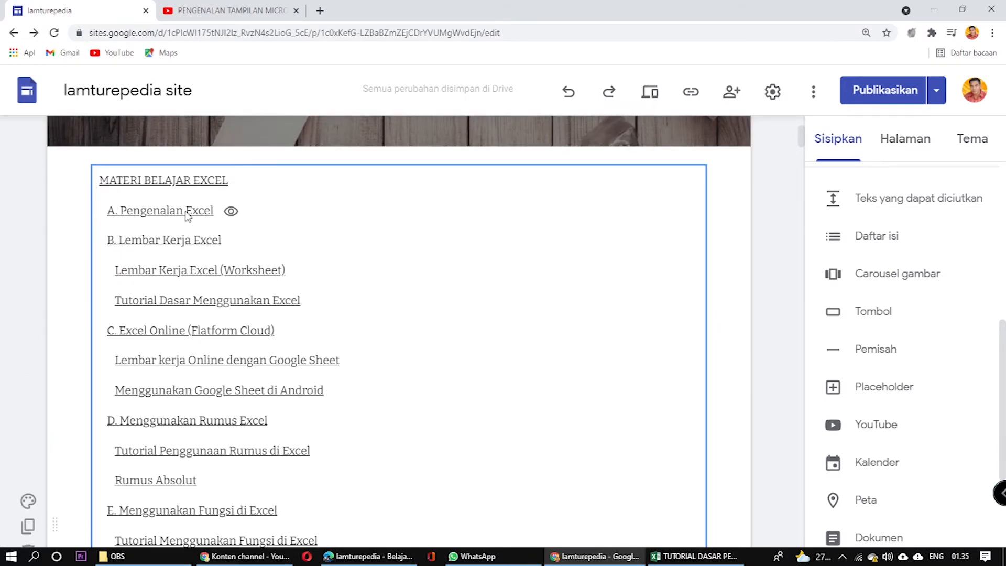
scroll(187, 215, "down", 3)
scroll(187, 215, "down", 3)
scroll(187, 217, "up", 7)
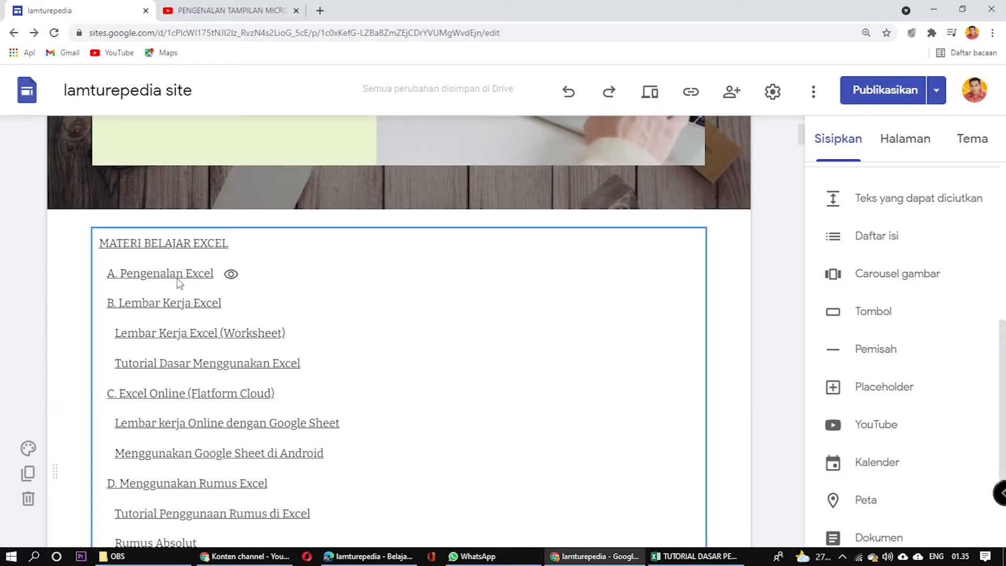
scroll(179, 283, "down", 10)
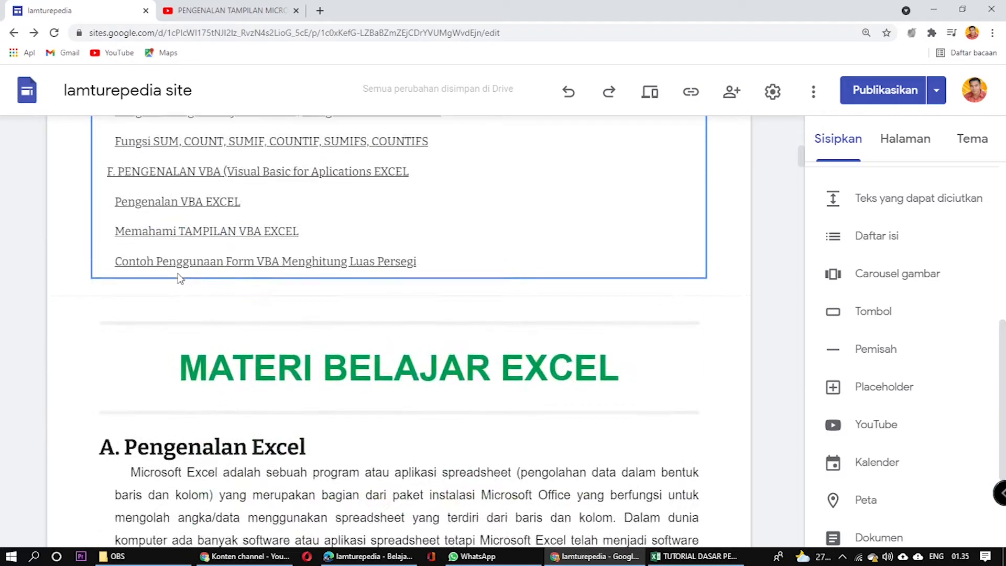
scroll(180, 279, "up", 10)
scroll(177, 273, "up", 1)
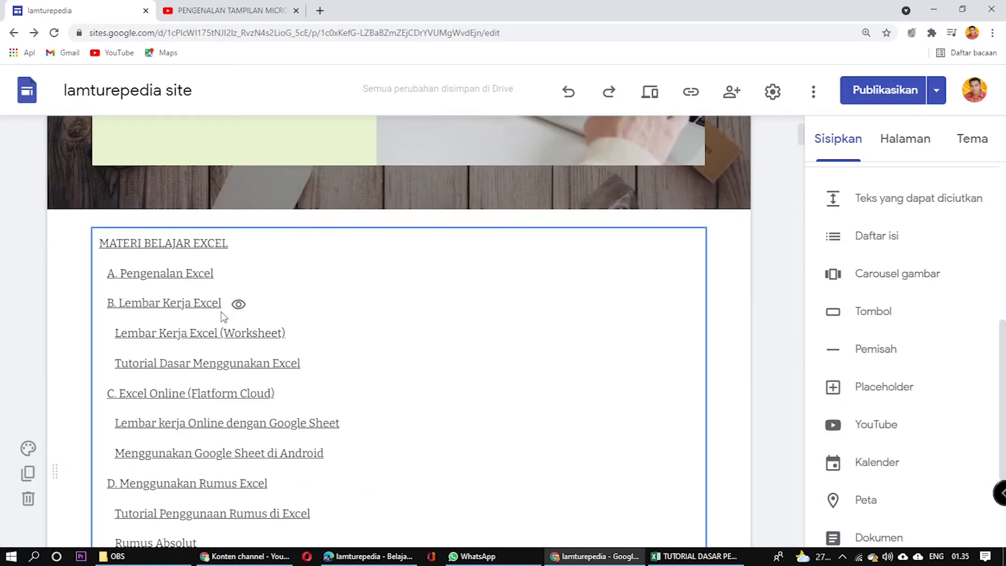
left_click(149, 306)
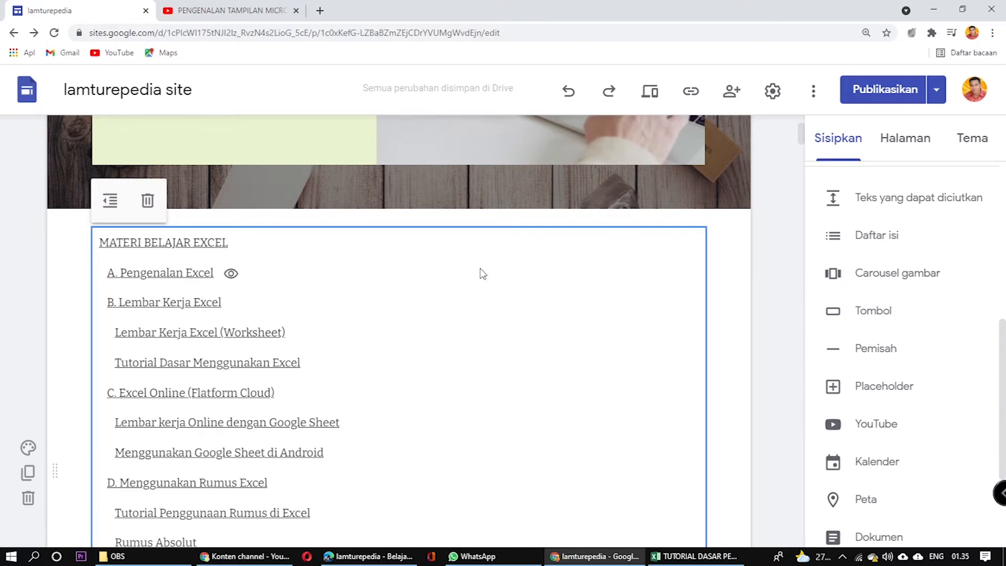
mouse_move(497, 201)
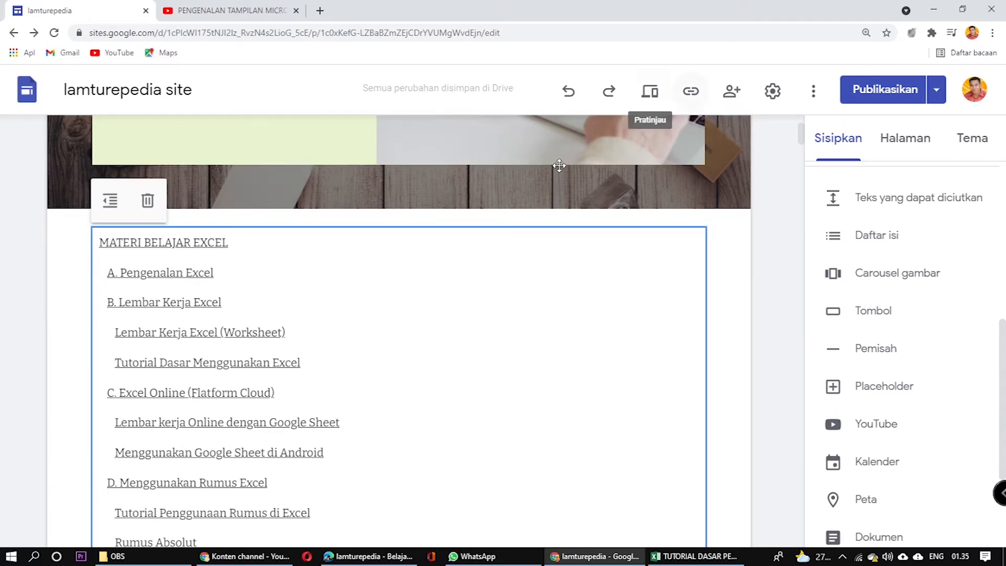
scroll(166, 374, "down", 1)
scroll(165, 374, "down", 2)
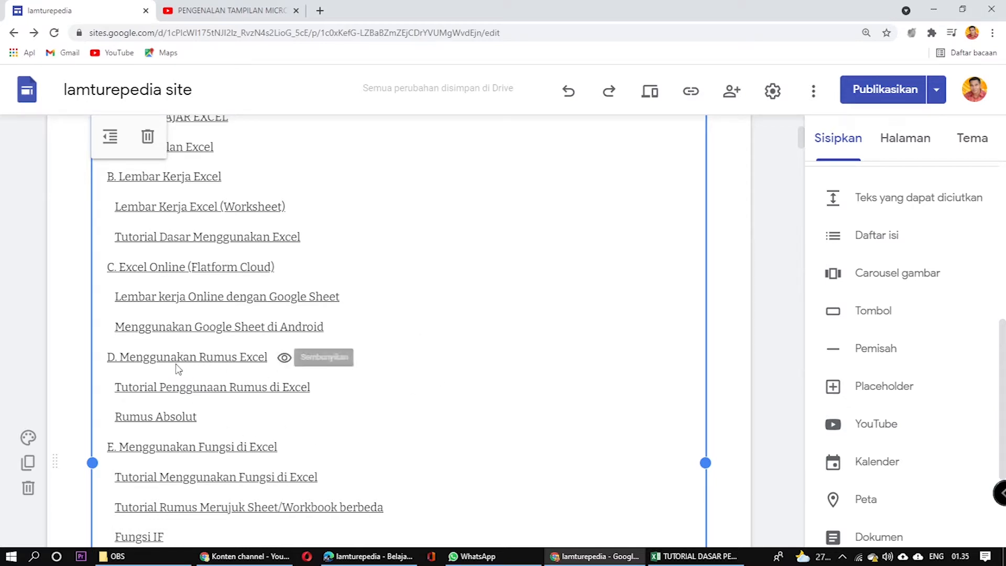
scroll(176, 314, "up", 1)
scroll(157, 324, "up", 3)
scroll(131, 335, "down", 6)
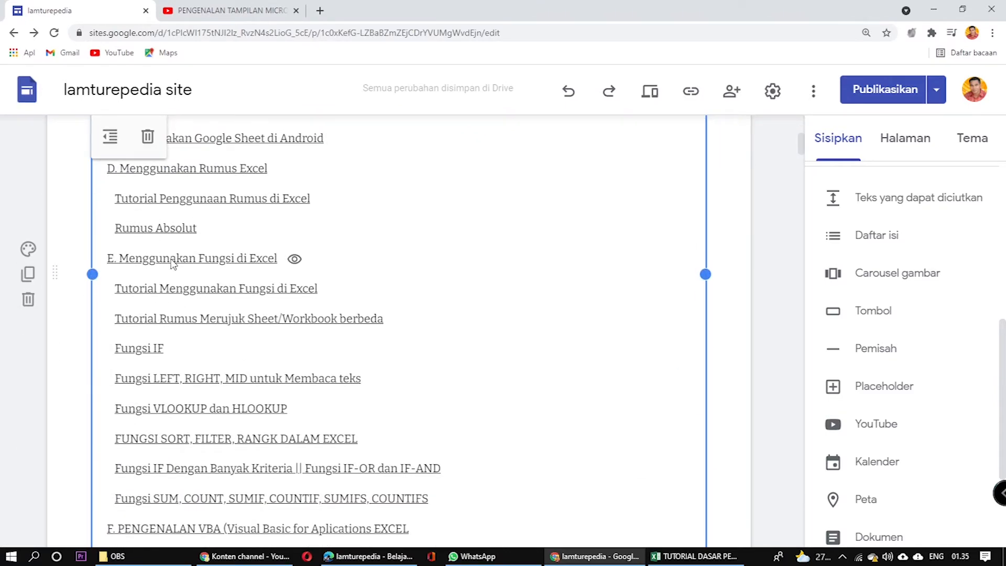
Review the Excel page's lesson texts and embedded tutorial videos down to the VBA section, then return to the page header
scroll(172, 264, "down", 20)
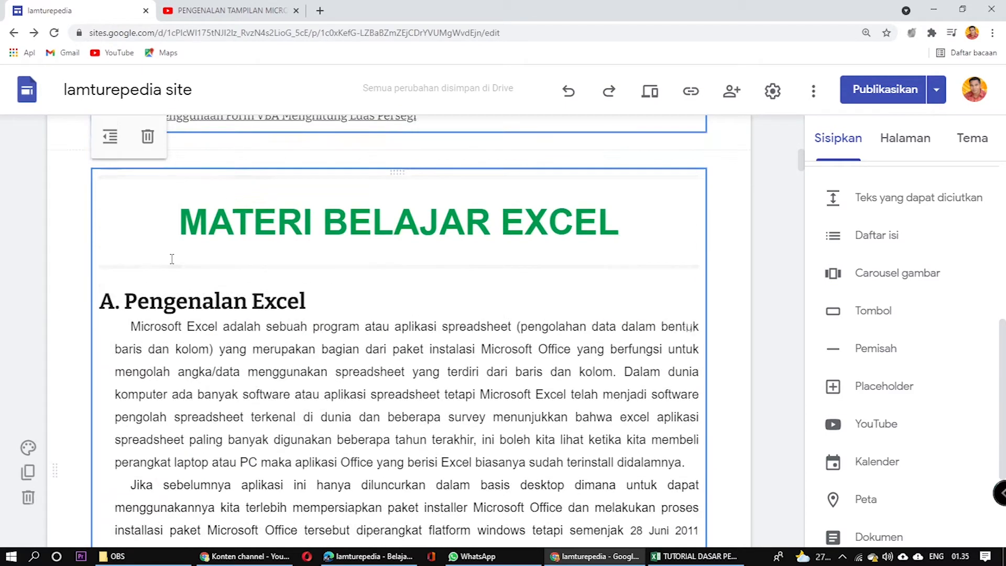
scroll(172, 259, "down", 20)
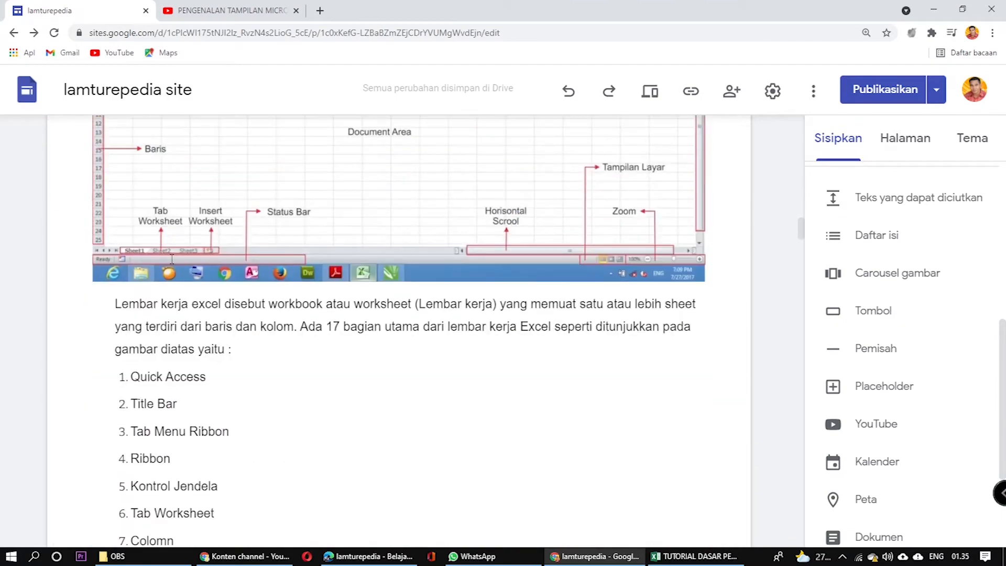
scroll(172, 259, "down", 20)
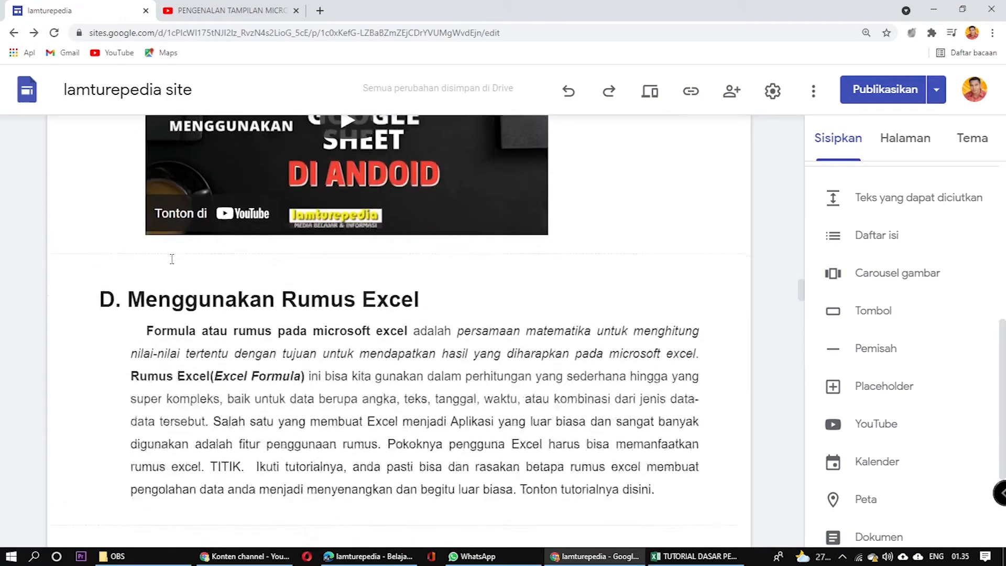
scroll(172, 258, "down", 20)
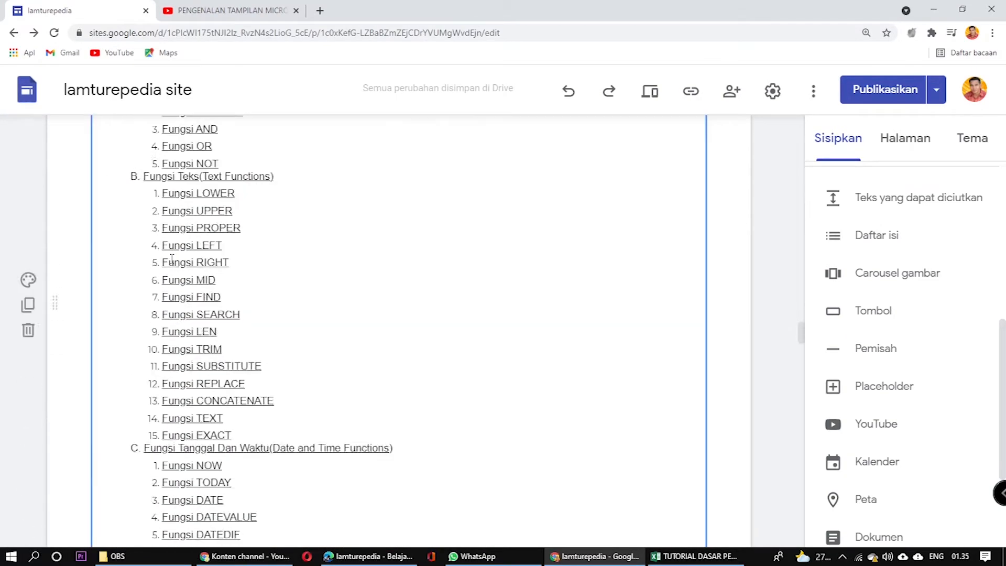
scroll(172, 258, "down", 20)
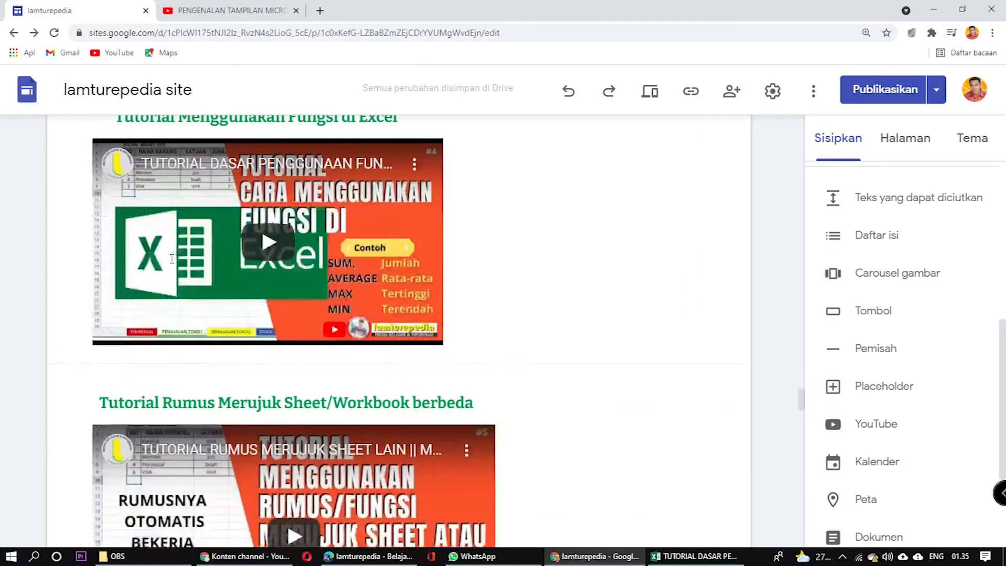
scroll(173, 259, "down", 20)
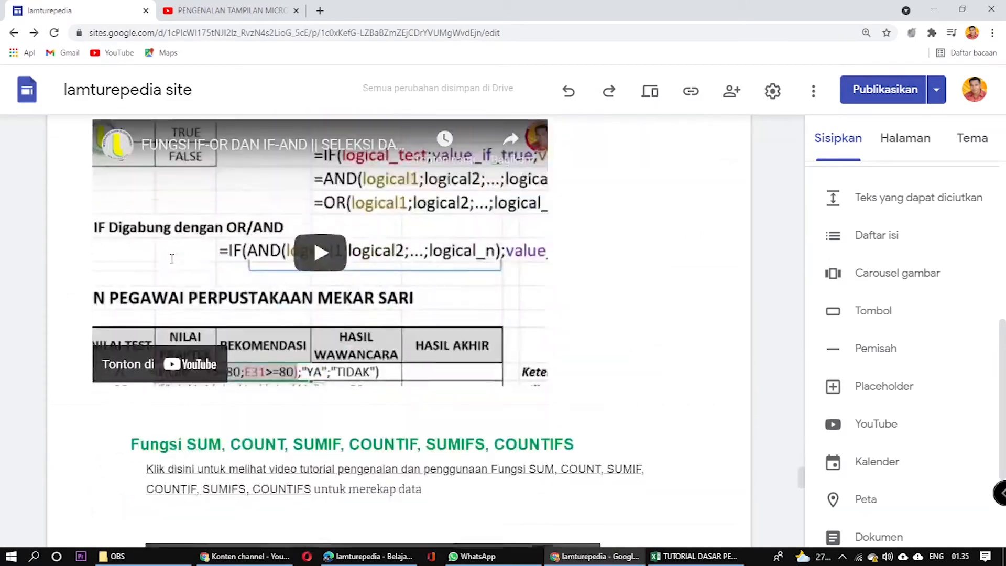
scroll(173, 259, "down", 5)
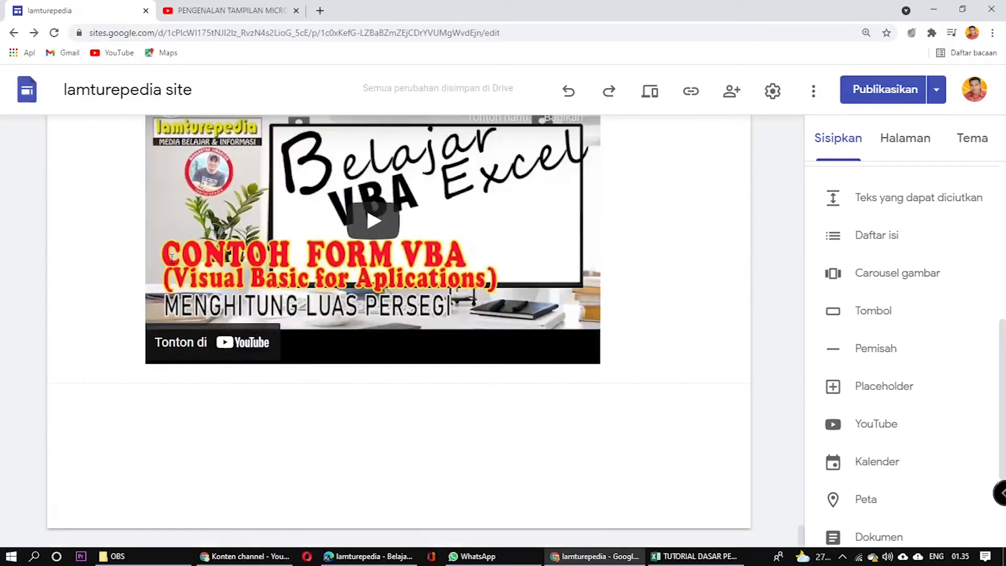
scroll(680, 270, "up", 15)
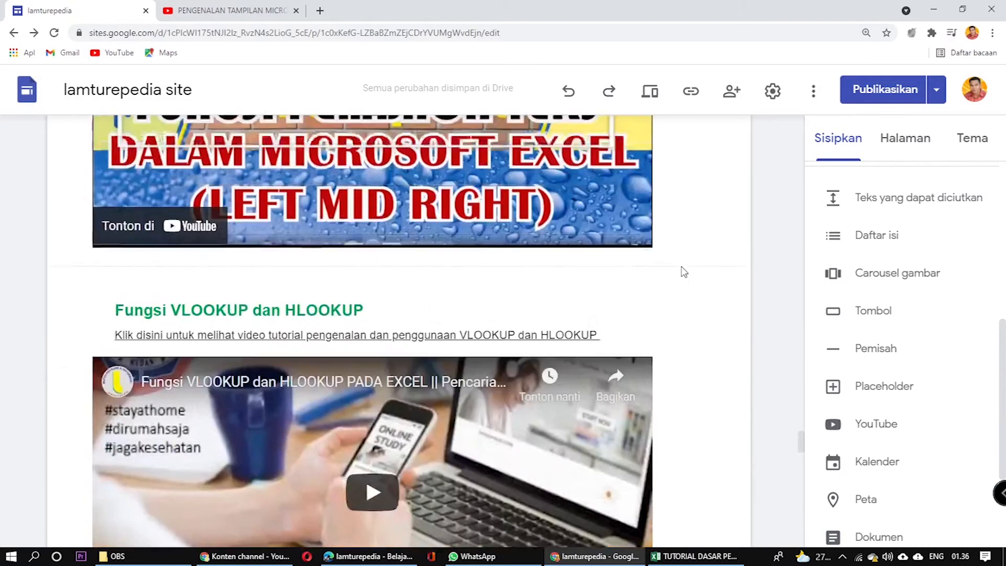
scroll(683, 272, "up", 10)
left_click_drag(801, 380, 800, 123)
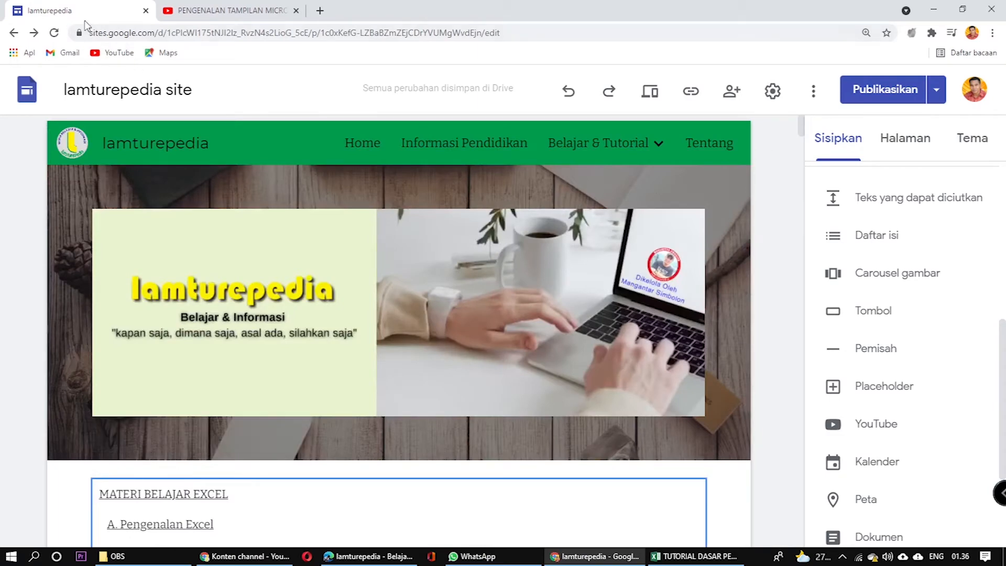
left_click(244, 15)
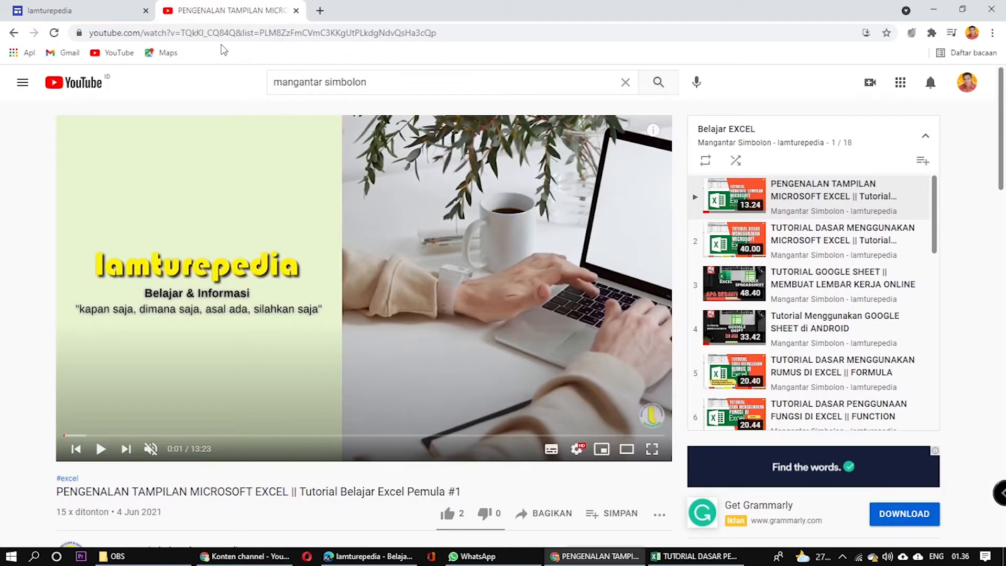
left_click(96, 10)
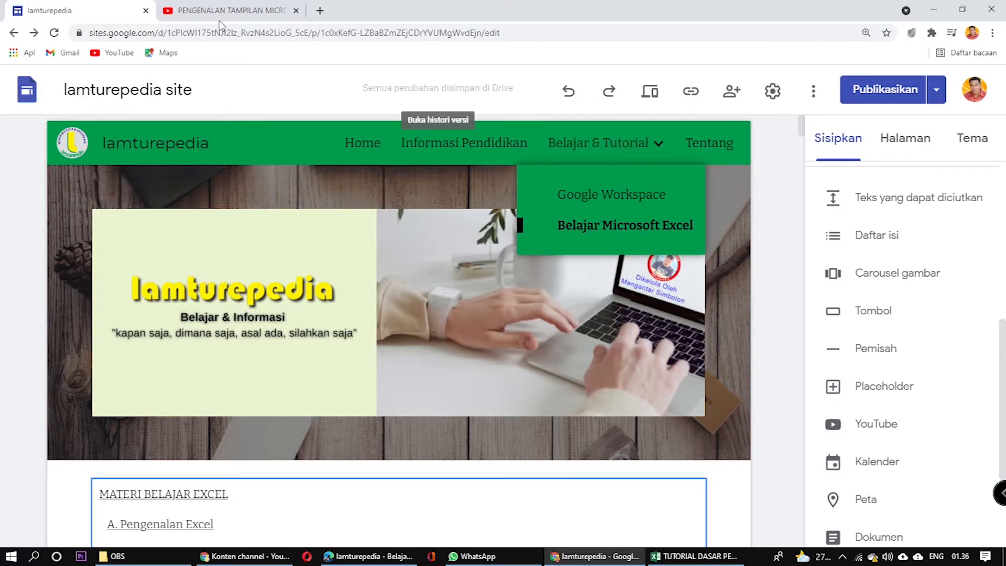
mouse_move(626, 432)
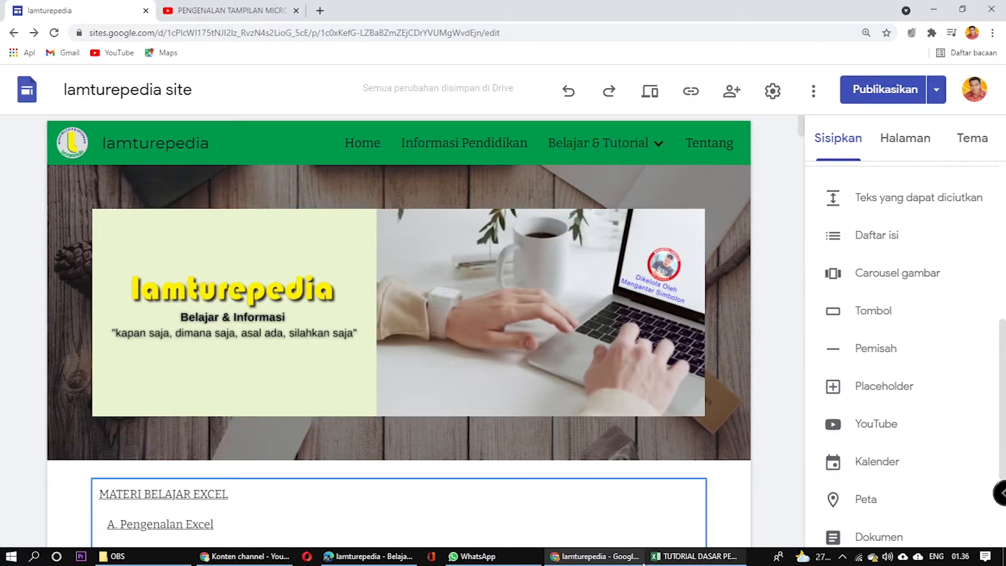
Switch to the TUTORIAL DASAR PENGGUNAAN EXCEL workbook in Excel and view the DAFTAR BARANG and PEMBELIAN sheets
mouse_move(696, 562)
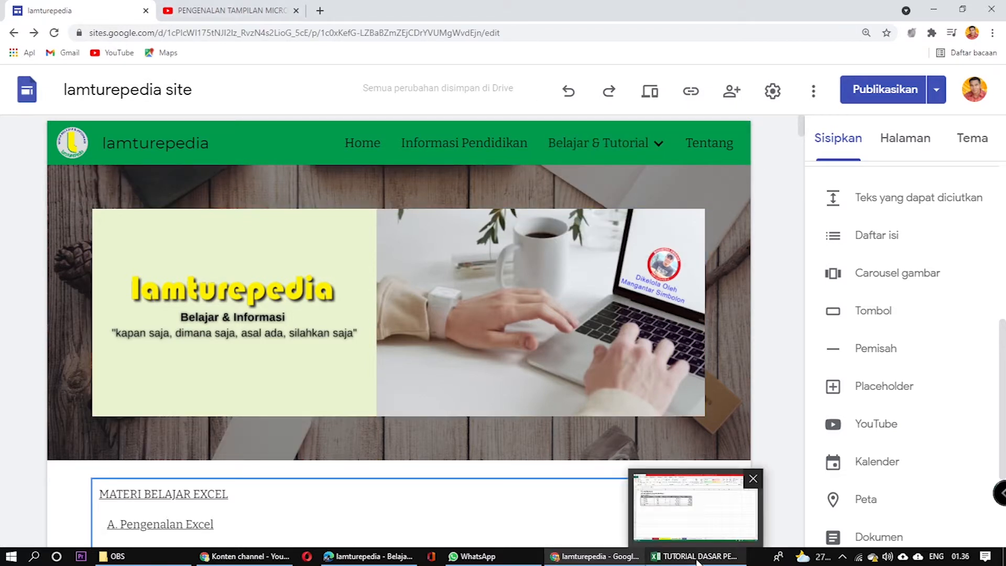
left_click(697, 562)
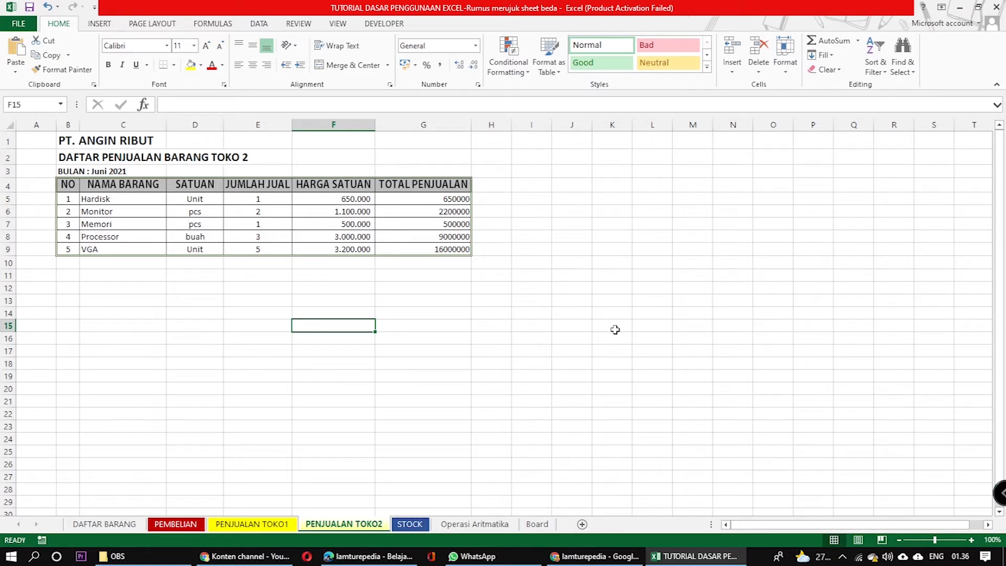
left_click(490, 388)
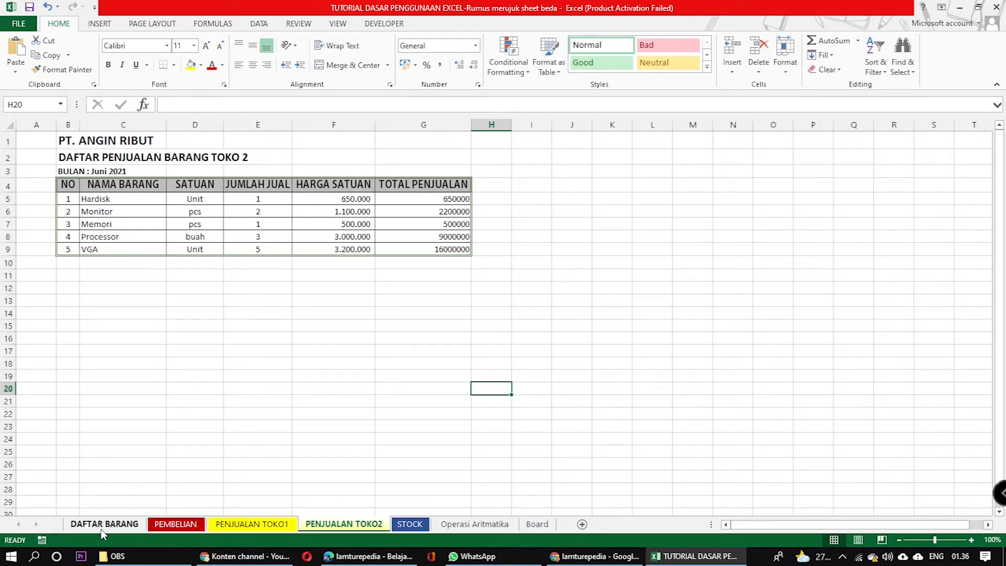
left_click(176, 523)
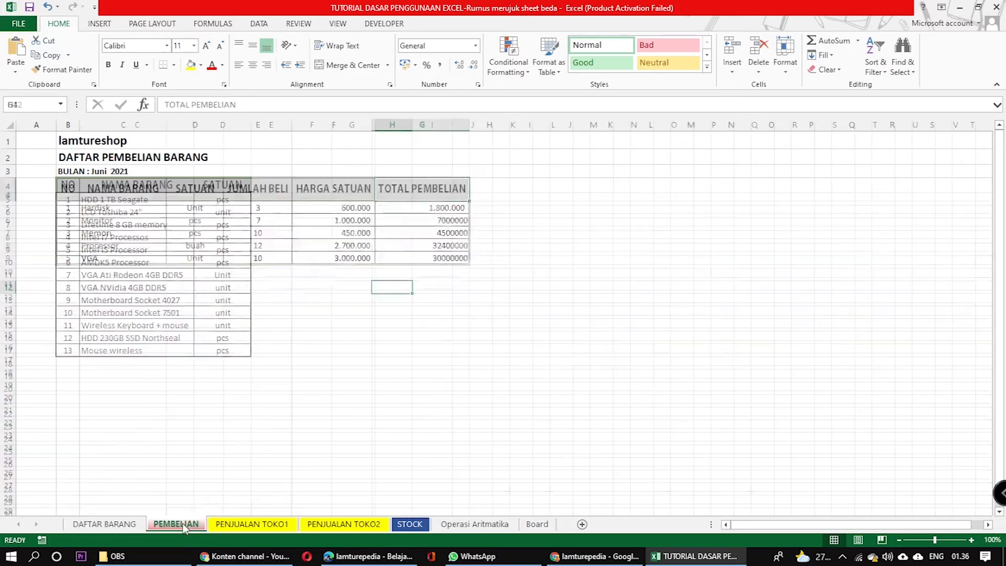
View the PENJUALAN TOKO1, PENJUALAN TOKO2 and STOCK sheets, and return to the DAFTAR BARANG sheet
left_click(251, 524)
left_click(344, 524)
left_click(409, 523)
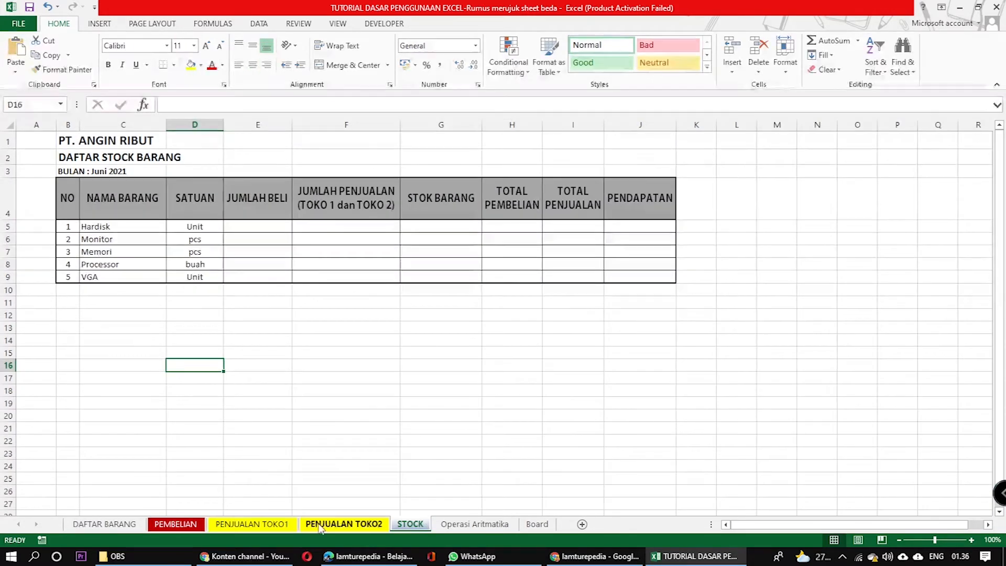
left_click(103, 524)
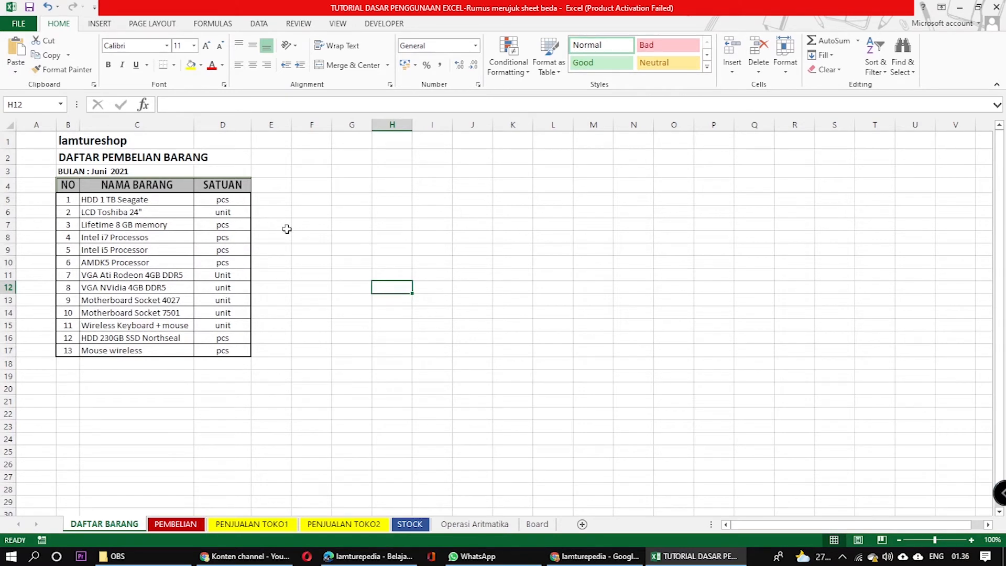
Highlight columns A to D and rows 1 and 2 one at a time on the DAFTAR BARANG sheet, and clear the selection
left_click(34, 125)
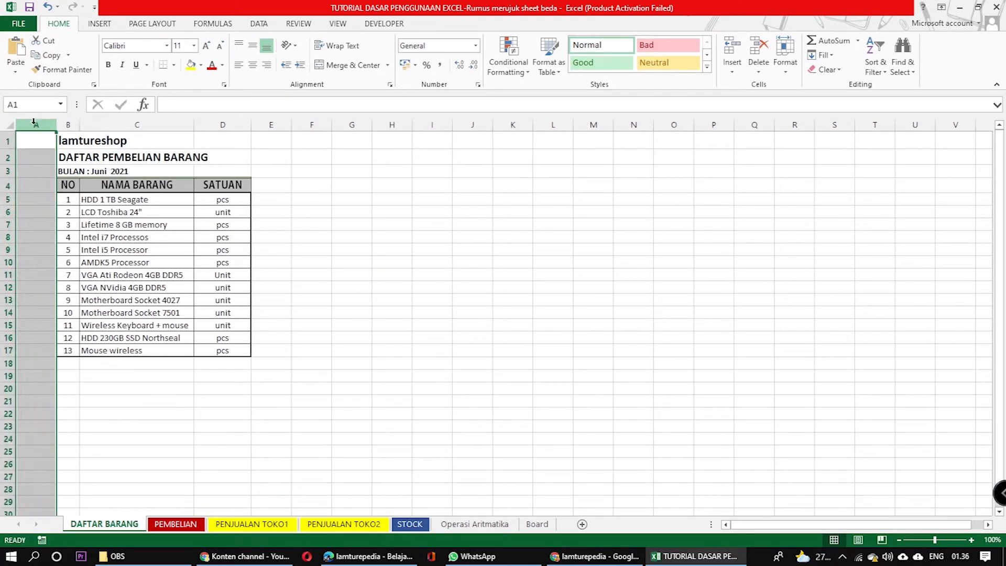
left_click(65, 121)
left_click(165, 120)
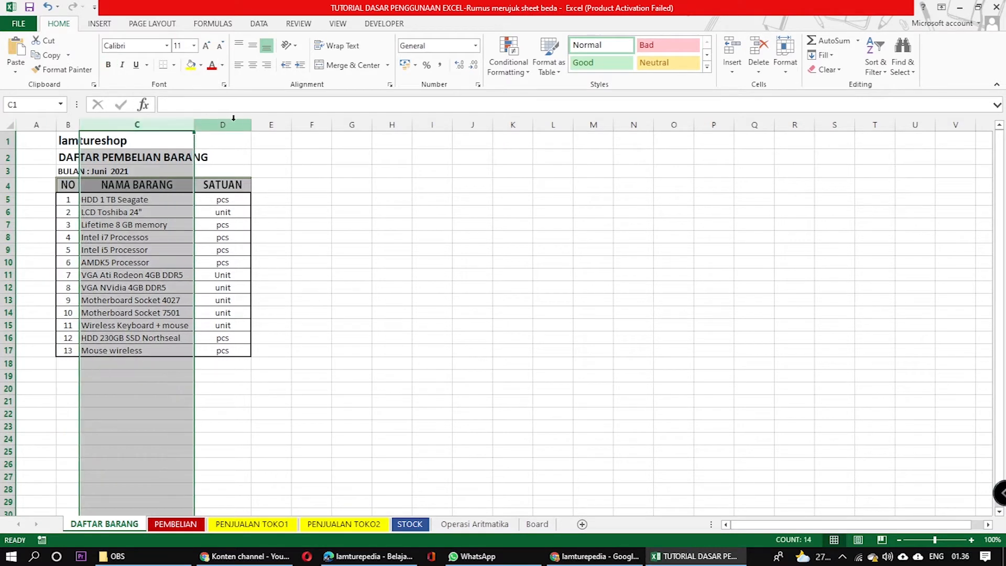
left_click(234, 121)
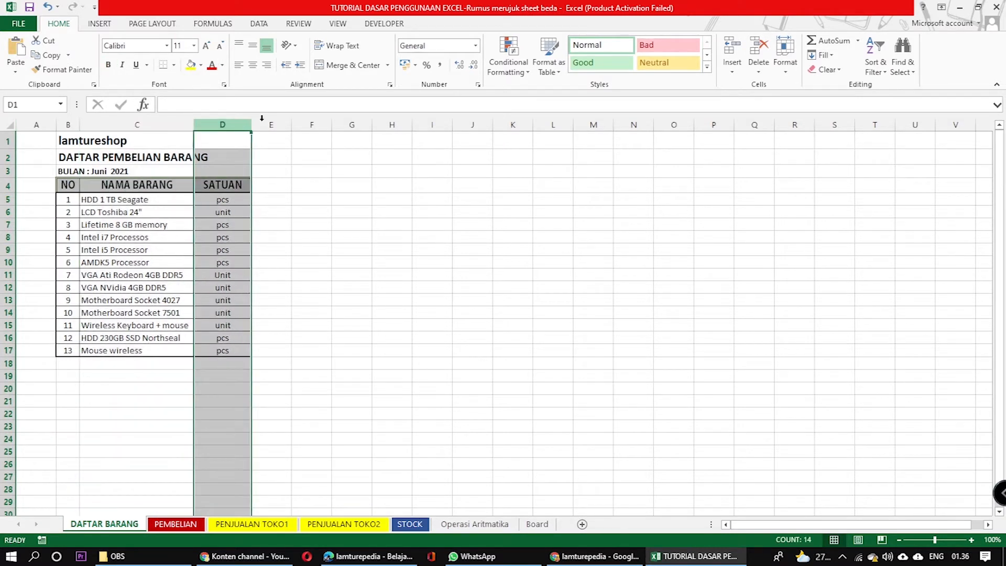
left_click(6, 142)
left_click(6, 157)
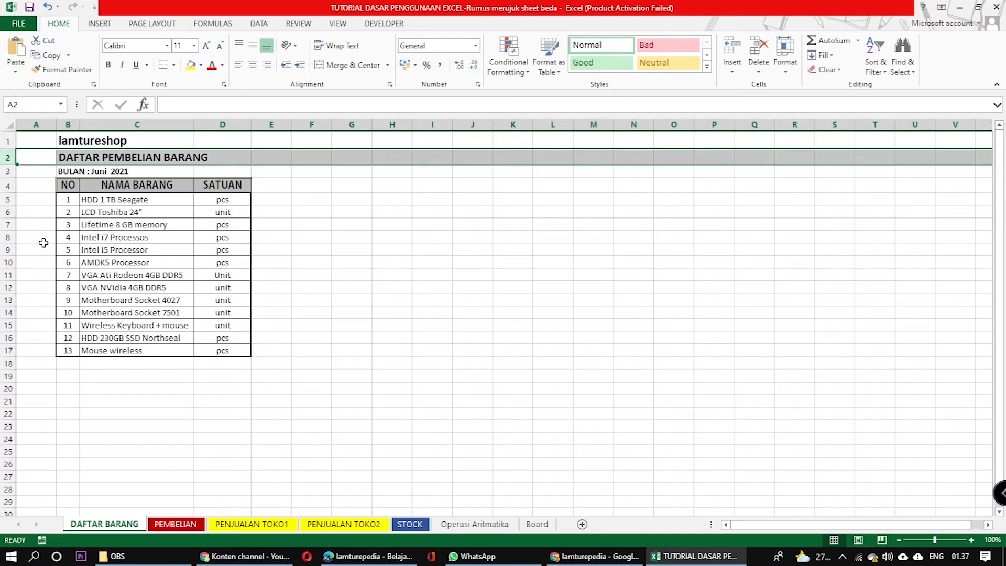
left_click(373, 227)
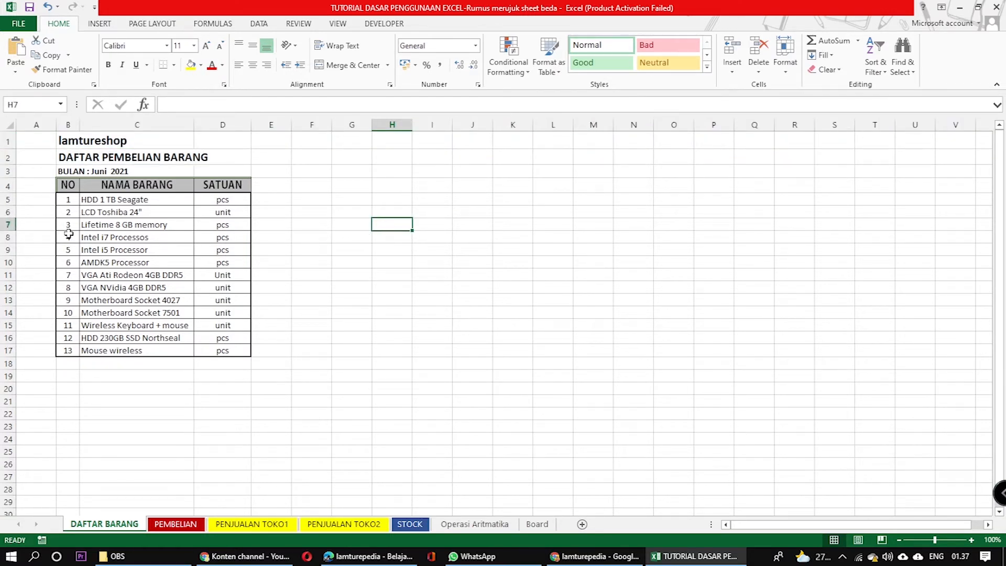
Go through the item cells C8 to C13 in the NAMA BARANG column, ending on VGA Ati Rodeon 4GB DDR5
left_click(112, 249)
left_click(114, 238)
left_click(108, 251)
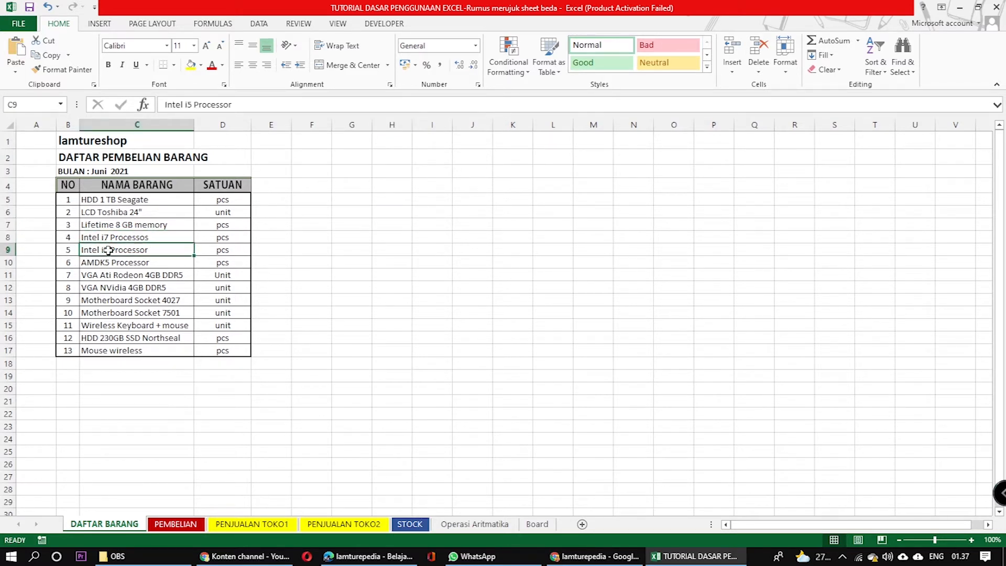
left_click(112, 265)
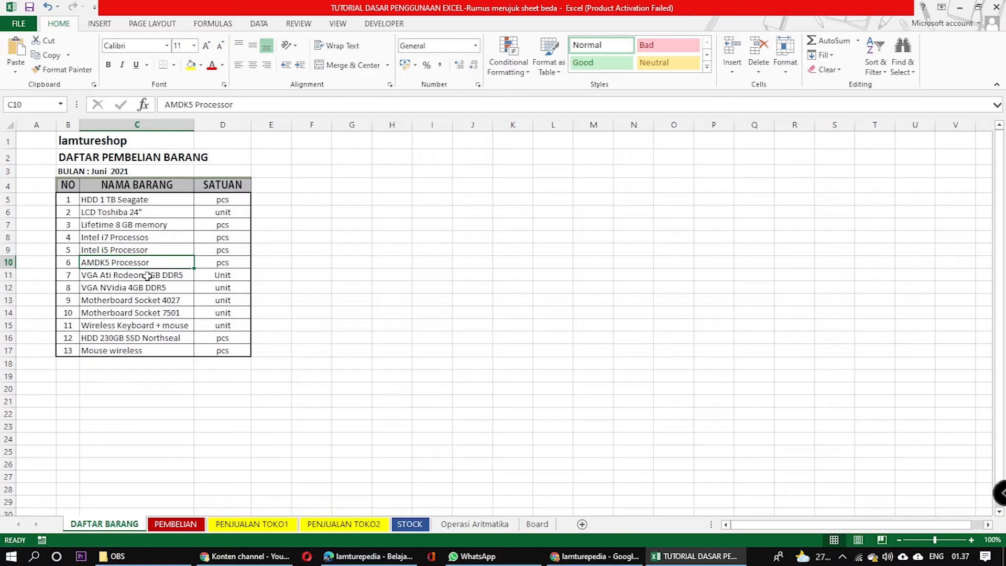
left_click(113, 276)
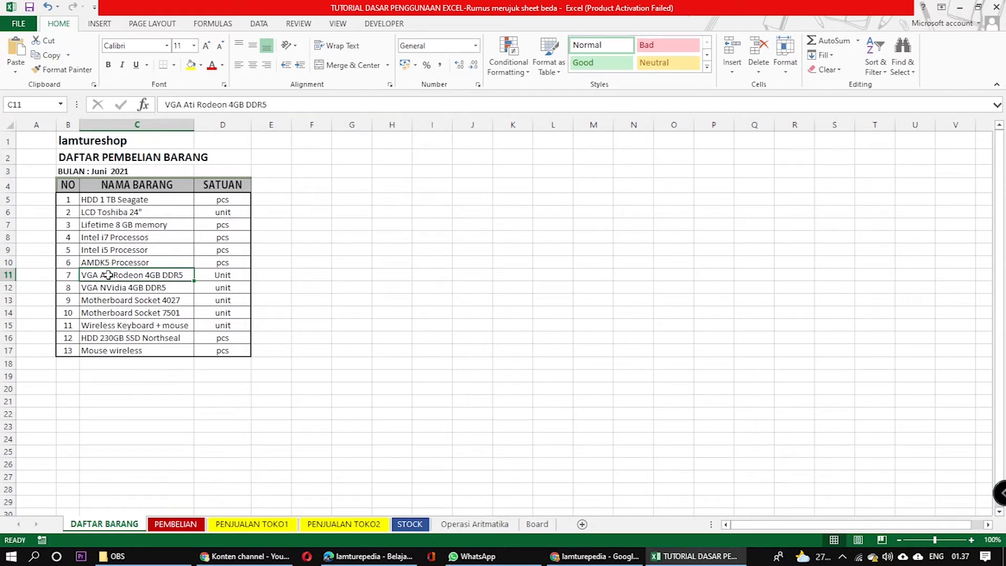
left_click(95, 299)
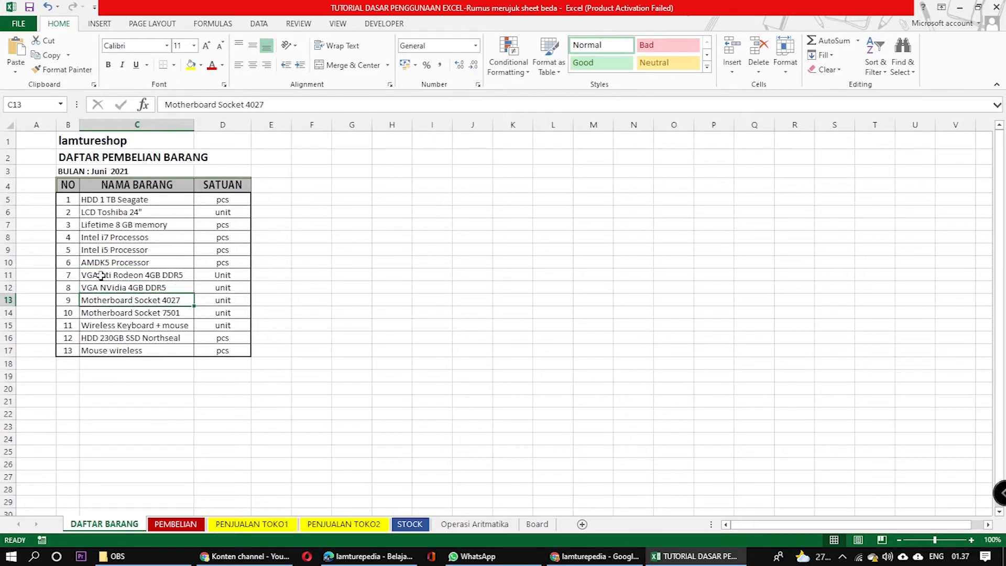
left_click(100, 275)
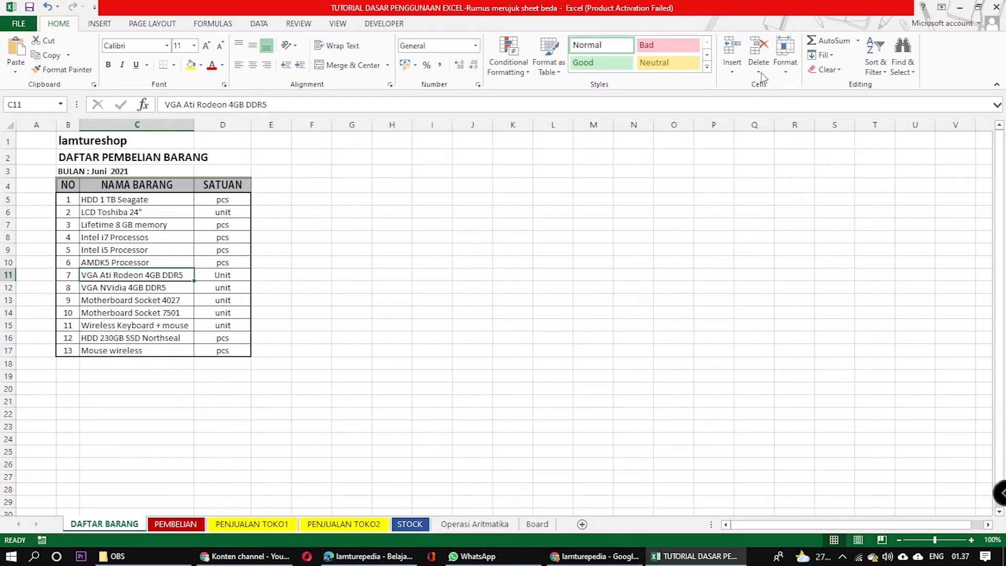
Try inserting a cell at C11 with the Shift cells right option, and undo the insertion
left_click(731, 73)
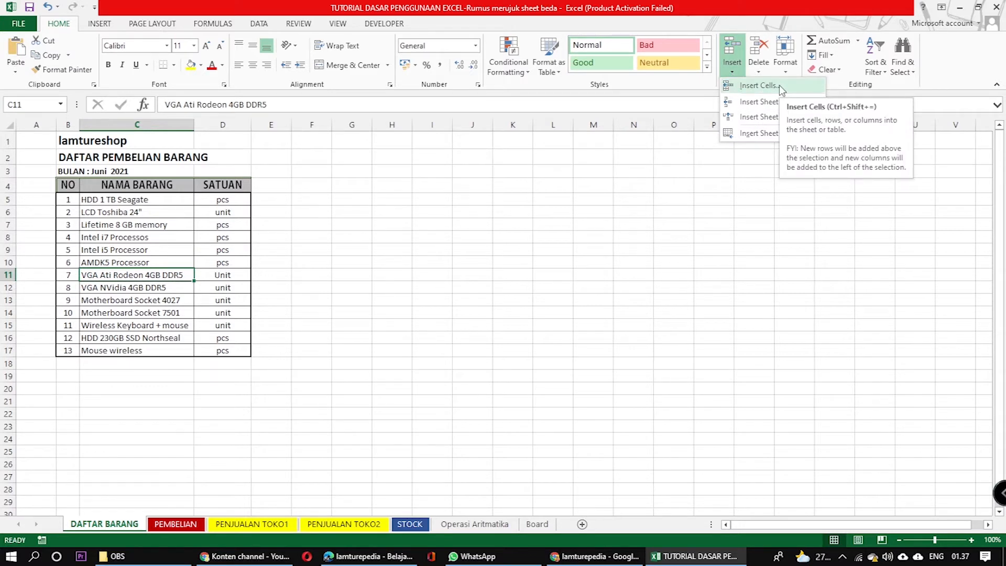
left_click(125, 299)
left_click(128, 299)
left_click(125, 275)
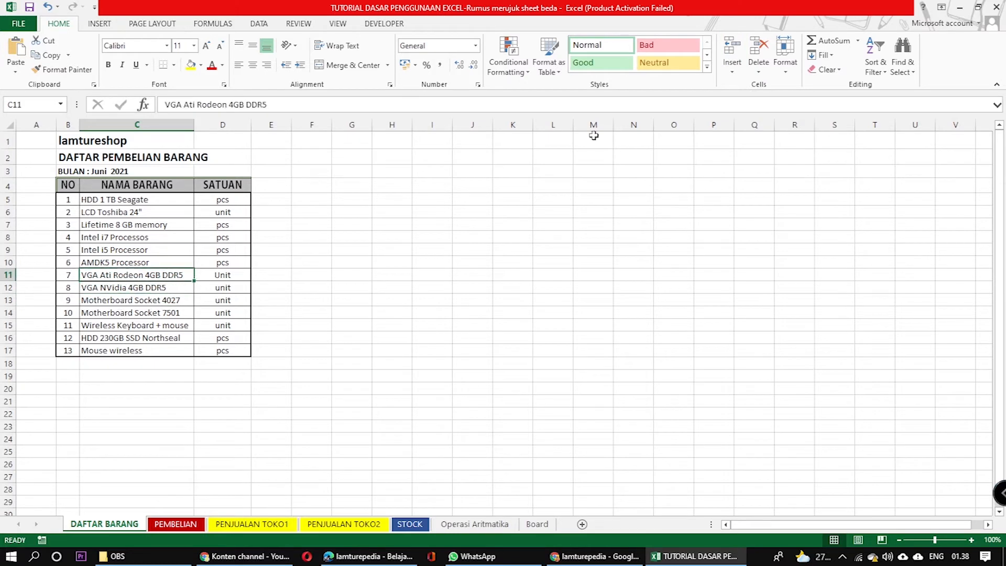
left_click(732, 66)
left_click(756, 92)
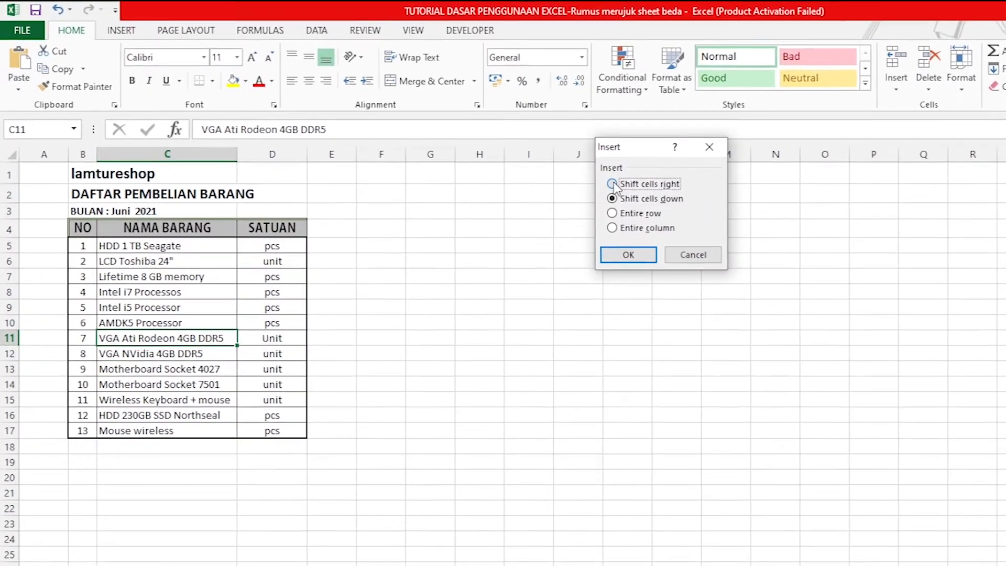
left_click(516, 151)
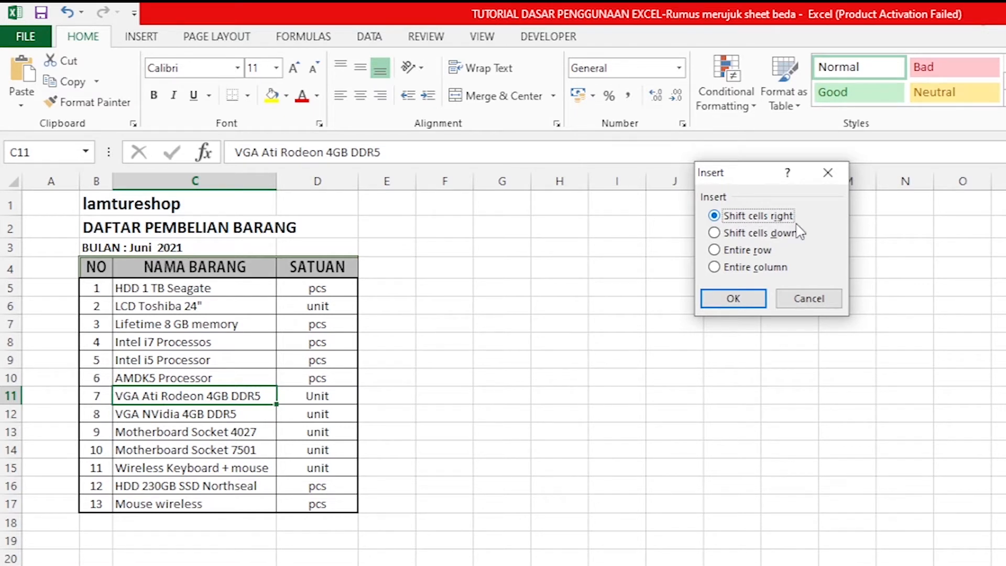
left_click(732, 301)
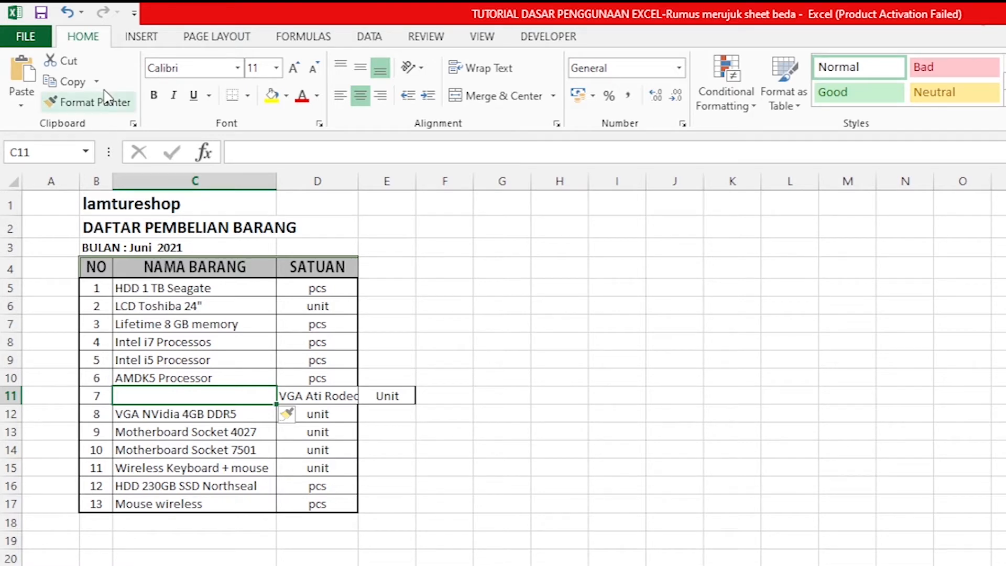
left_click(66, 12)
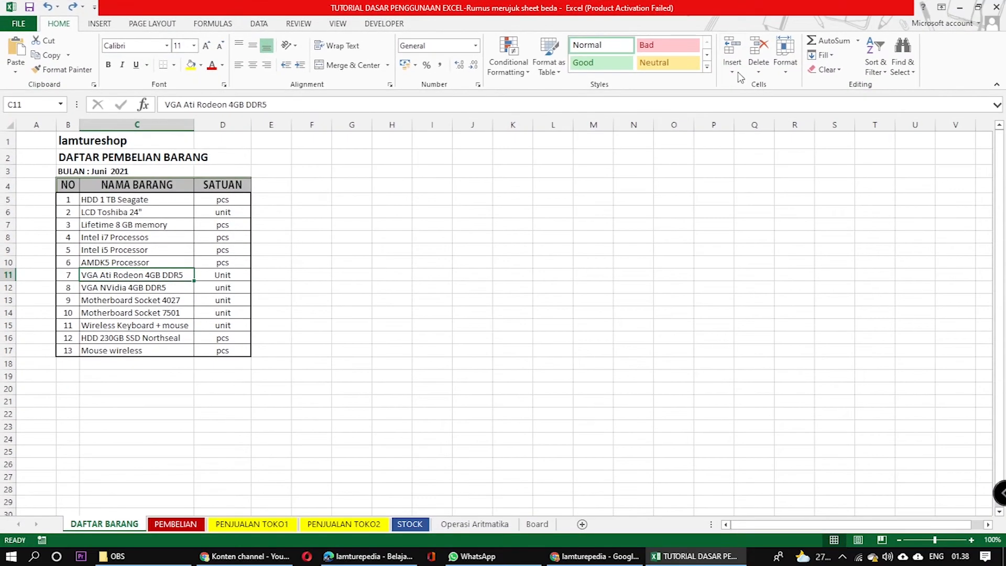
Try inserting a cell at C11 with the Shift cells down option, and undo the insertion
left_click(858, 85)
left_click(863, 103)
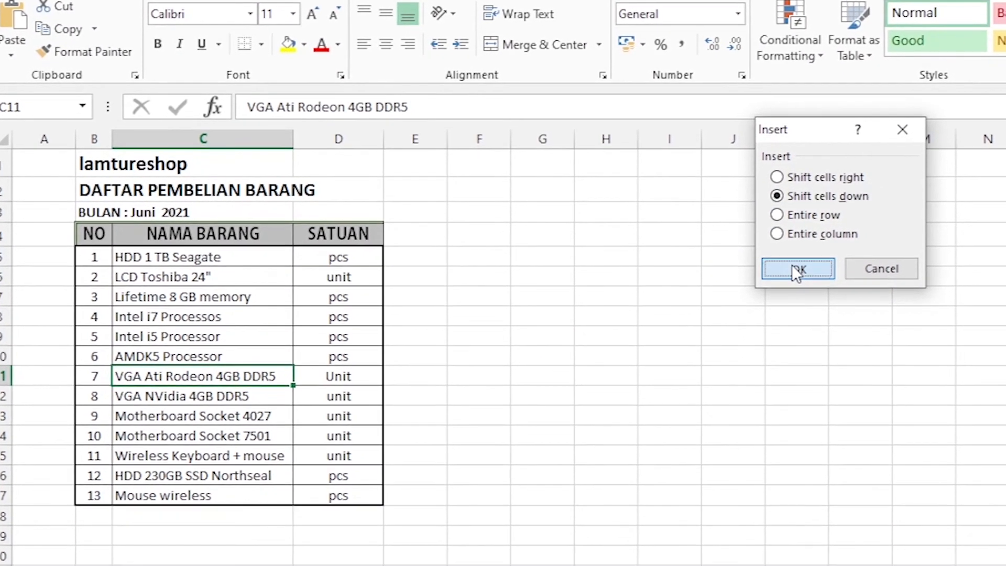
left_click(806, 293)
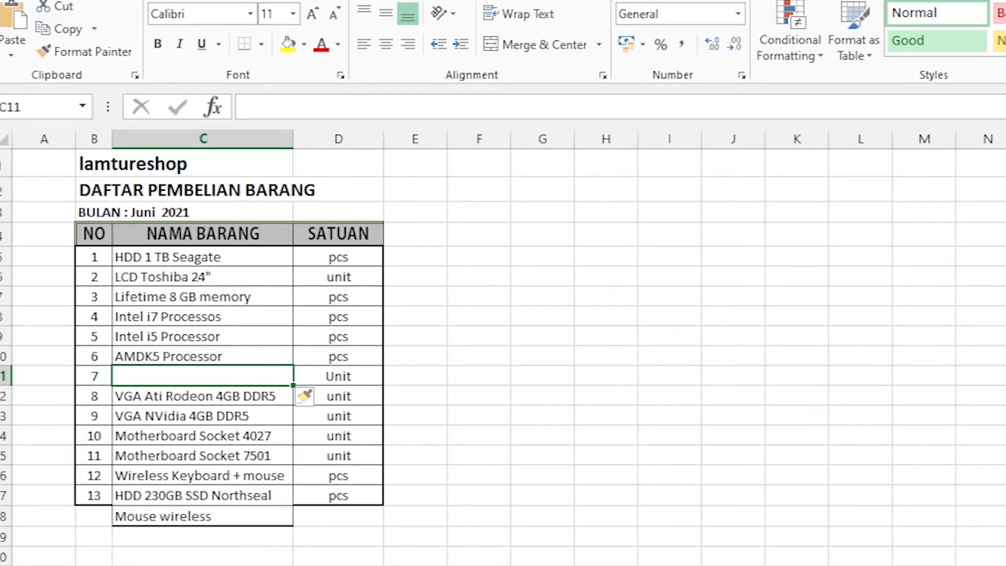
key("ctrl+z")
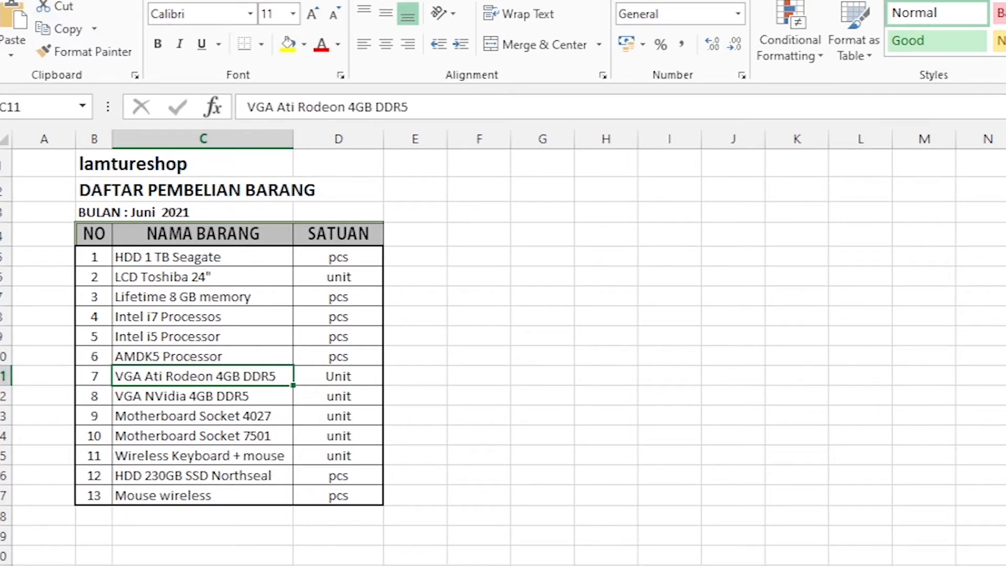
Try inserting an entire row above VGA Ati Rodeon 4GB DDR5 through the Insert cells options, and undo it
key("ctrl+shift+plus")
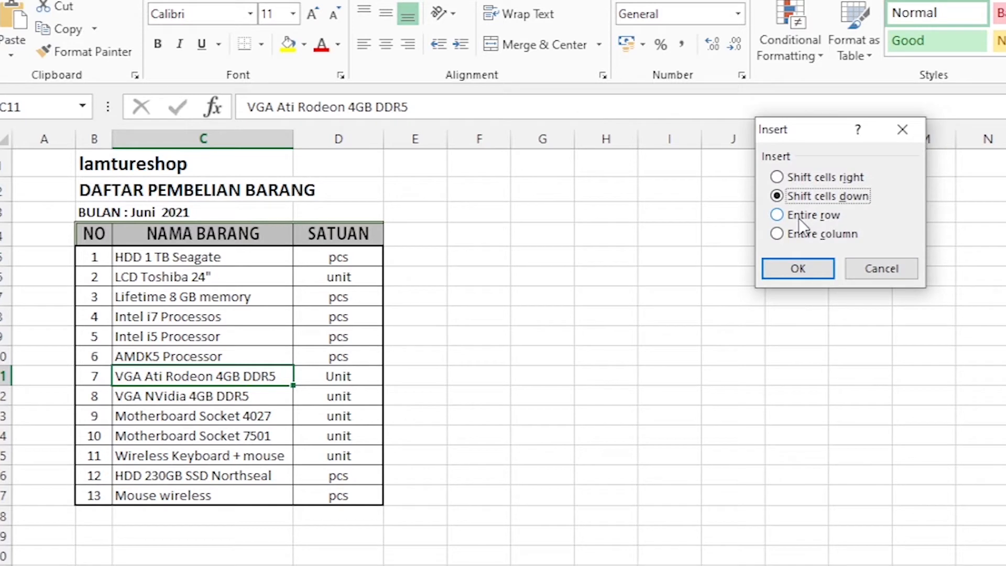
left_click(789, 220)
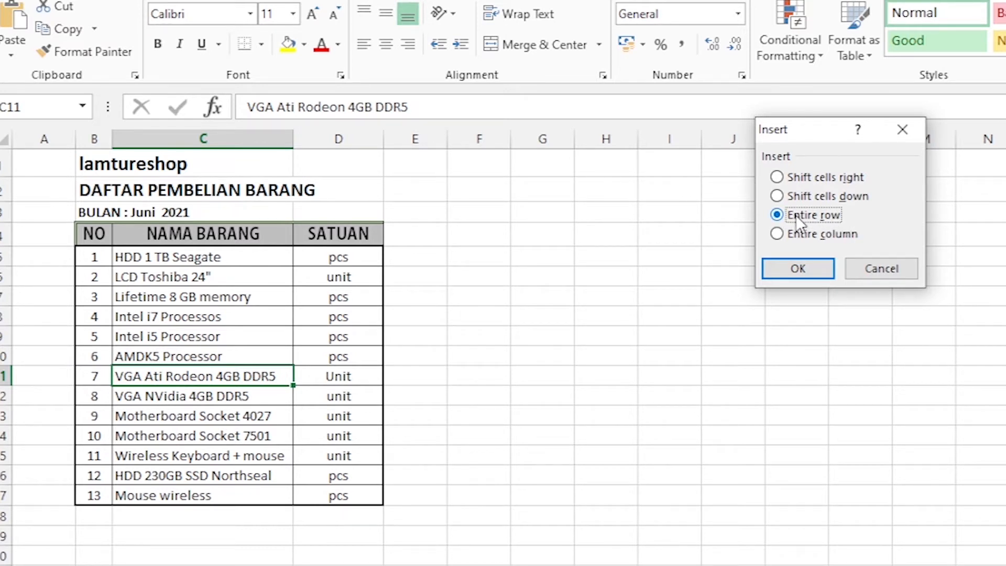
left_click(789, 268)
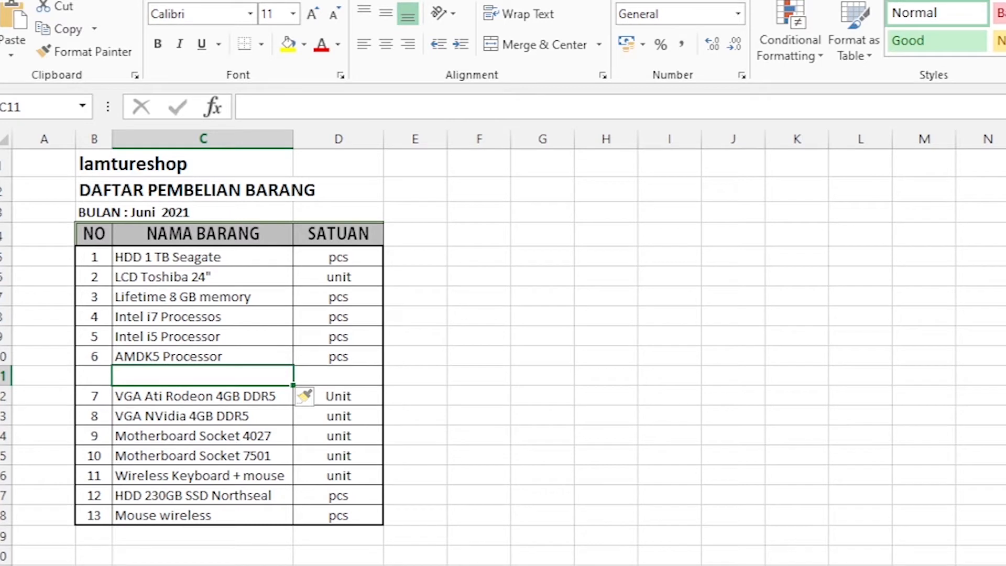
key("ctrl+z")
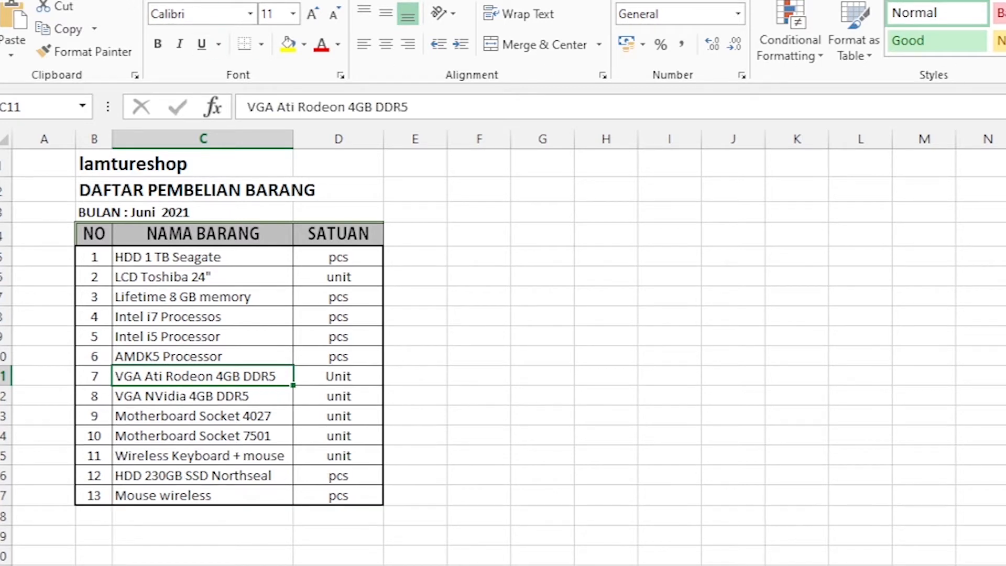
Try inserting an entire column before NAMA BARANG through the Insert cells options, and undo it
key("ctrl+plus")
left_click(792, 236)
left_click(795, 268)
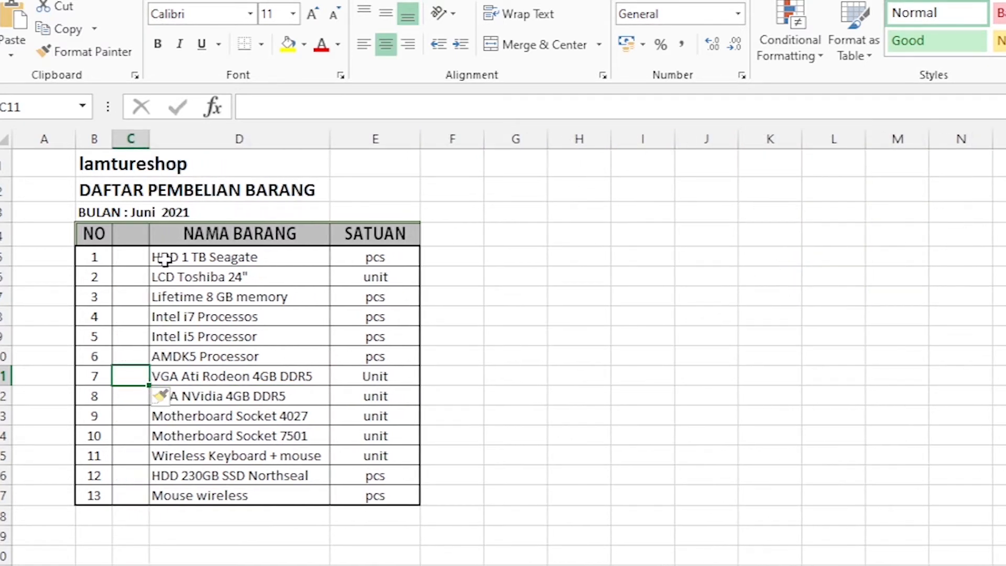
left_click(131, 134)
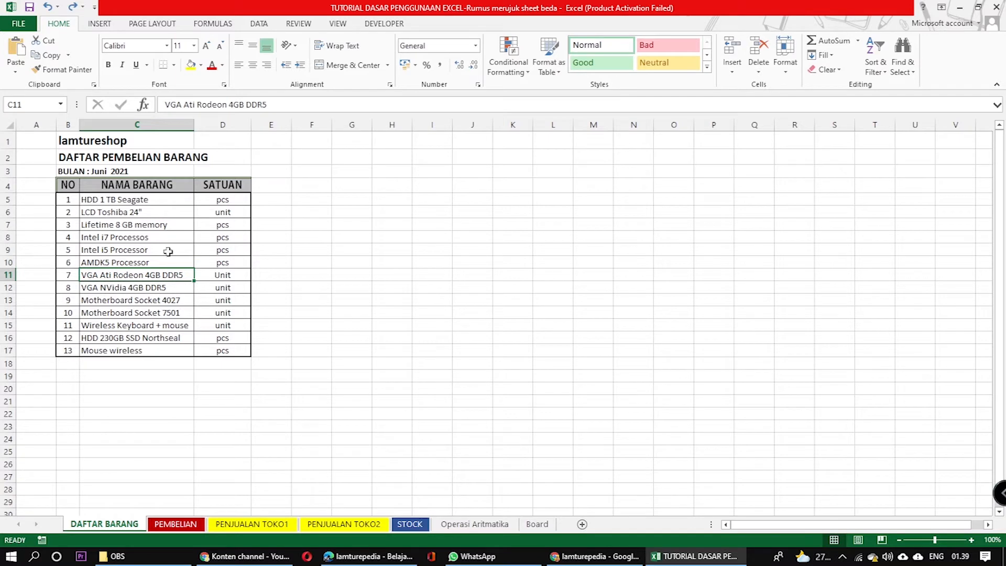
Insert an empty sheet row above the AMDK5 Processor item in the goods table
left_click(125, 259)
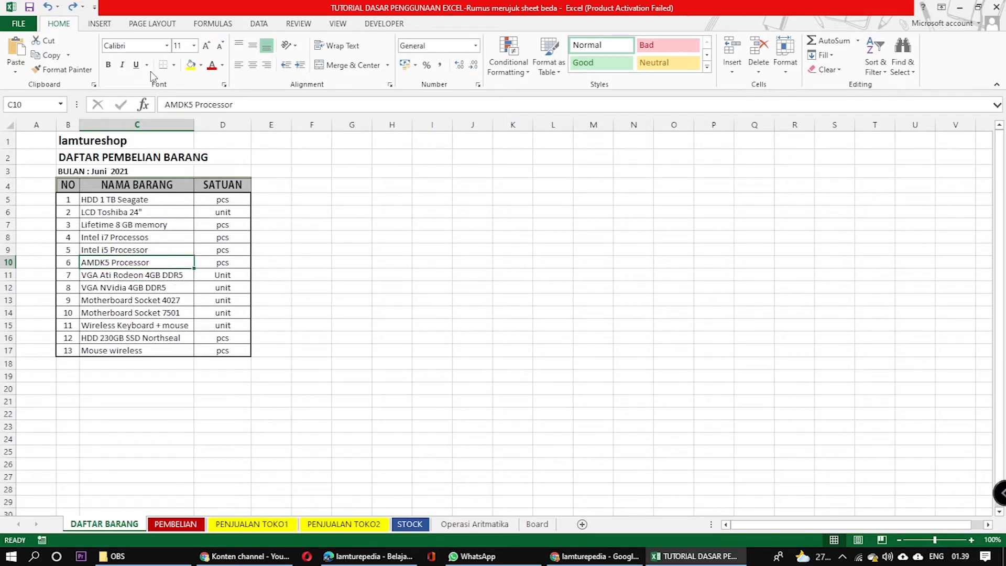
left_click(732, 69)
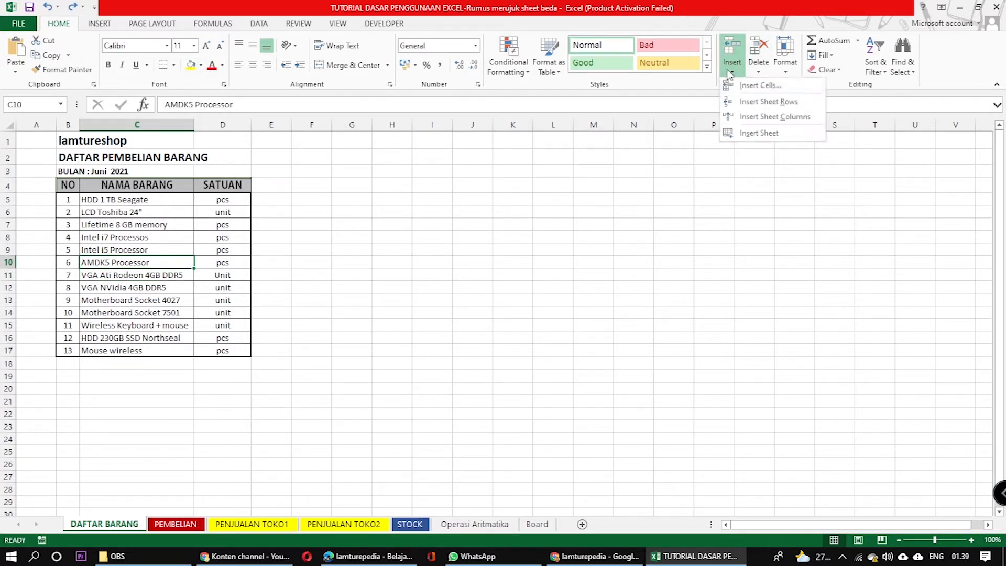
left_click(768, 102)
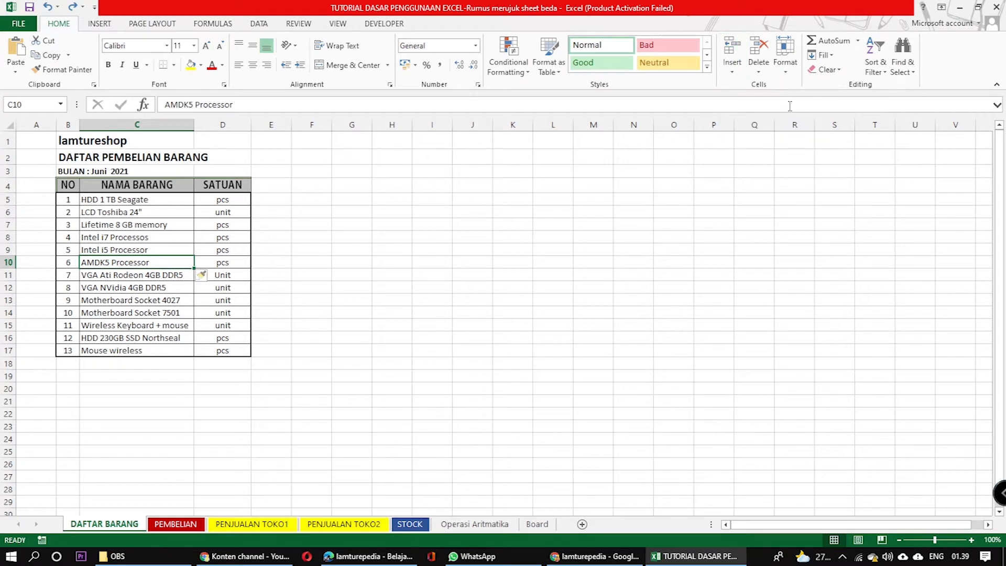
left_click(419, 299)
Insert an empty sheet column before SATUAN, and highlight the new column D and row 10 in turn to point them out
left_click(214, 262)
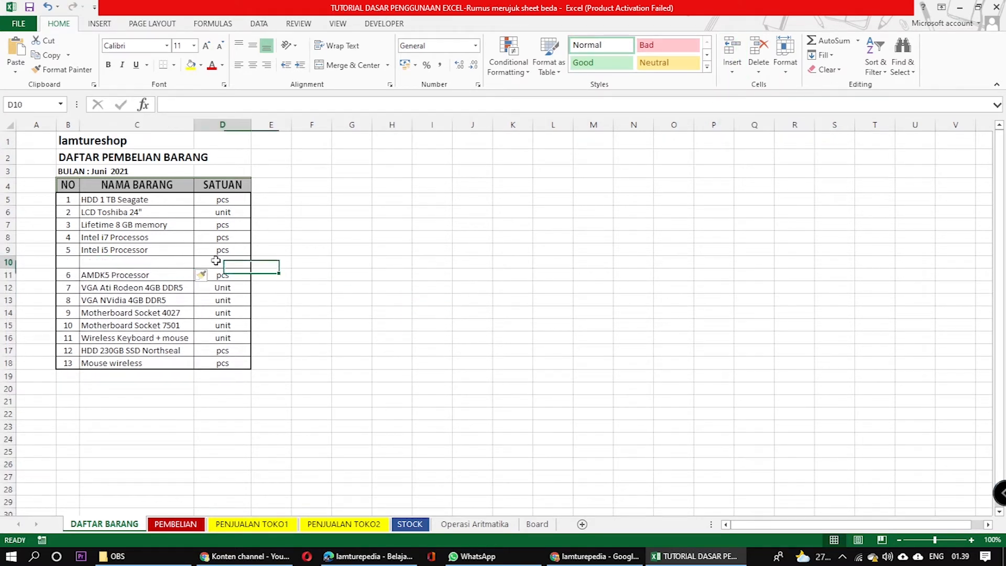
left_click(731, 67)
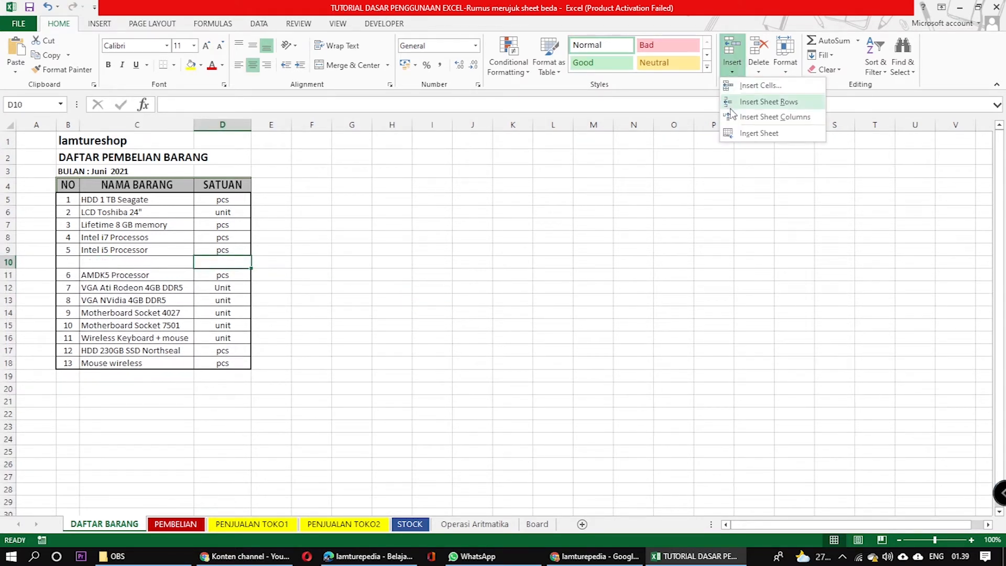
left_click(774, 116)
left_click(458, 351)
left_click(506, 375)
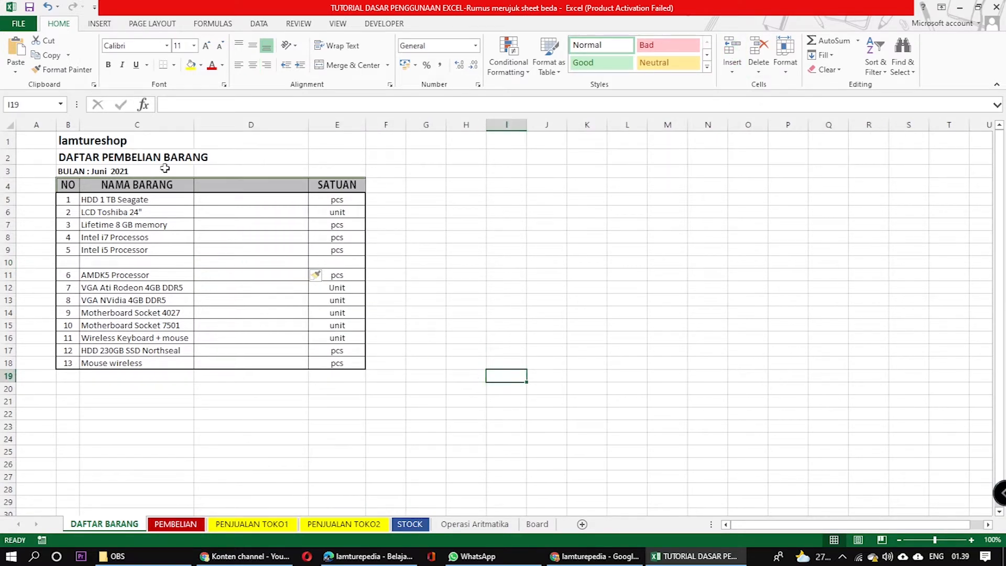
left_click(251, 124)
left_click(474, 298)
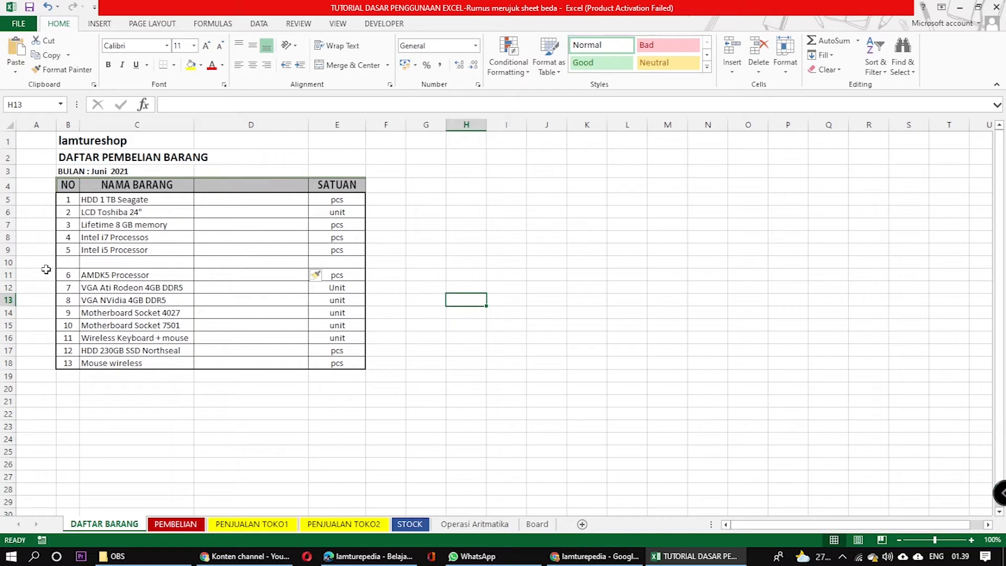
left_click(8, 262)
left_click(504, 284)
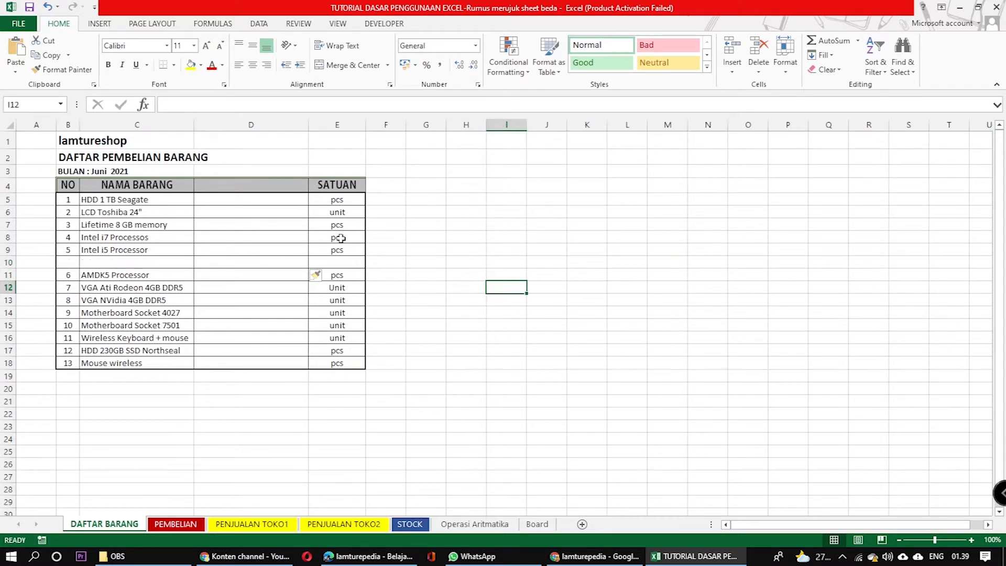
left_click(258, 261)
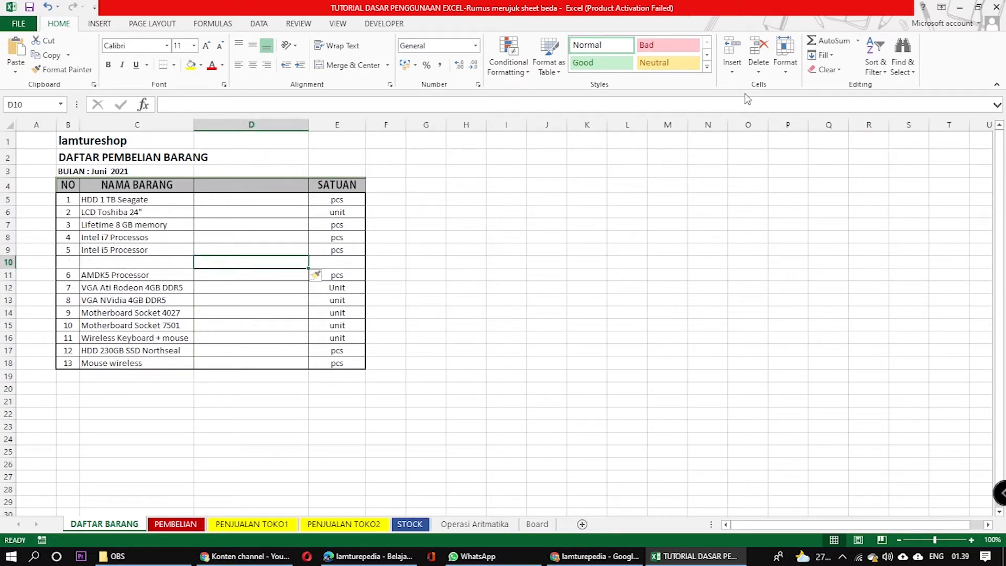
left_click(785, 68)
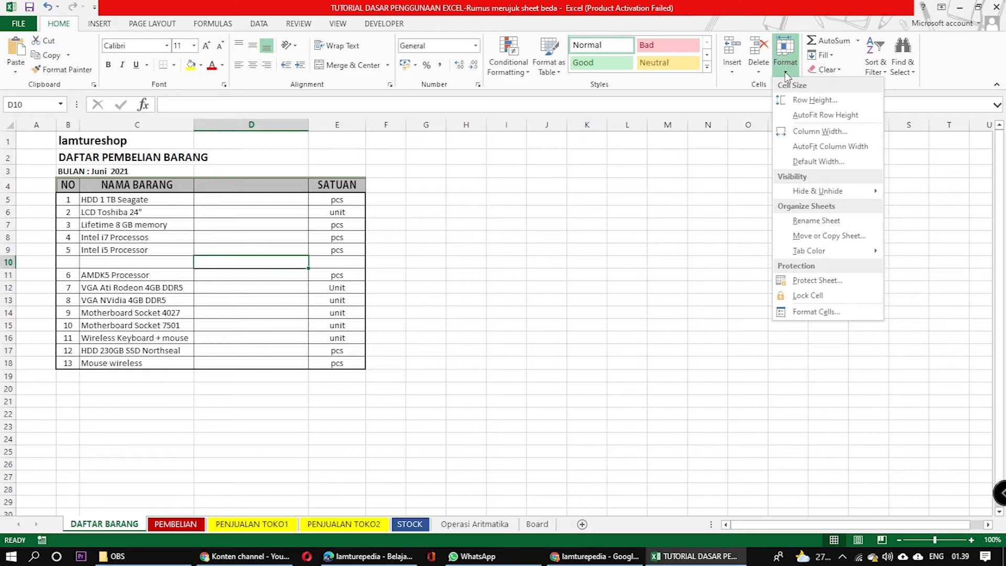
left_click(759, 63)
left_click(758, 57)
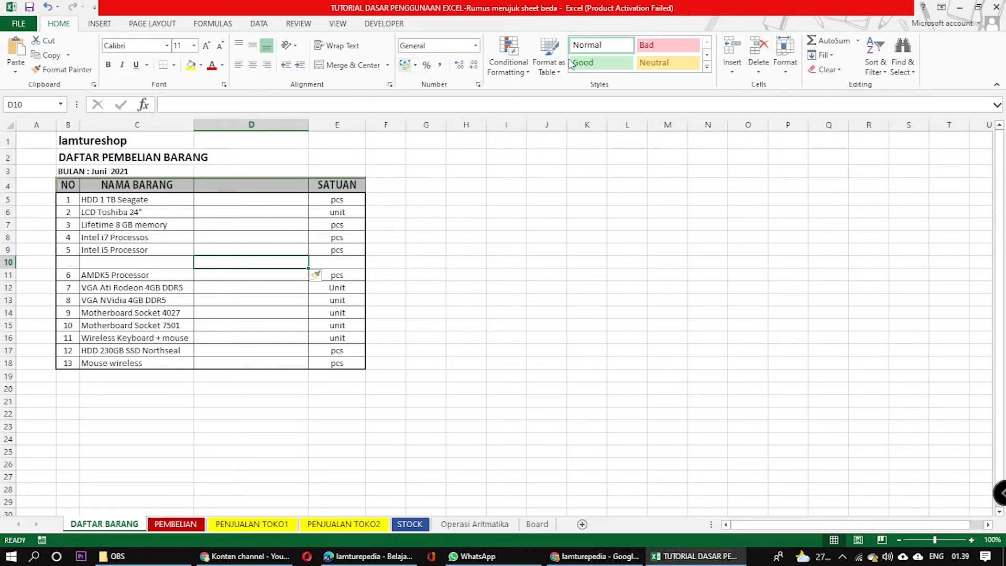
left_click(759, 75)
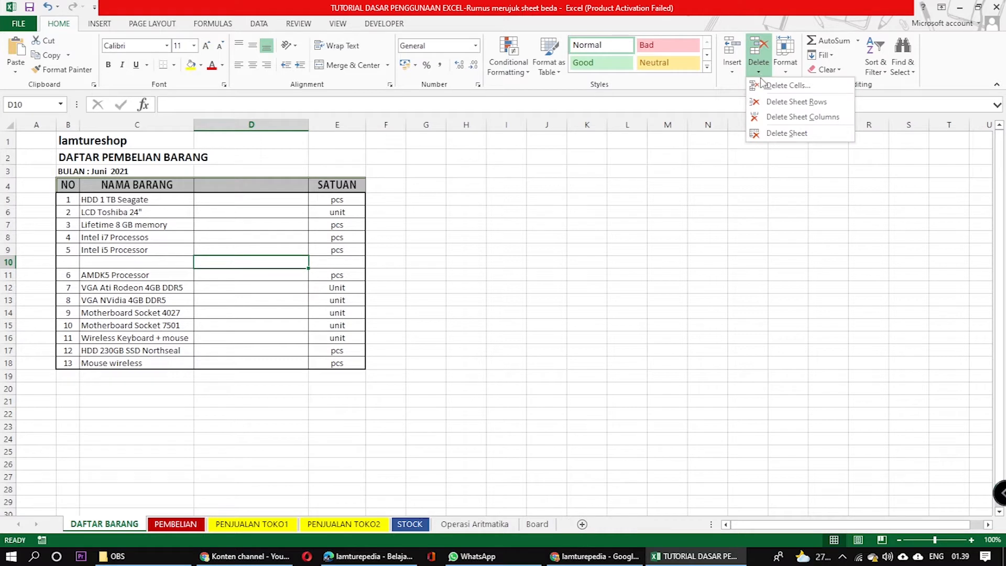
Try deleting the Intel i5 Processor name cell with the Shift cells left option, and undo it
left_click(139, 253)
left_click(140, 252)
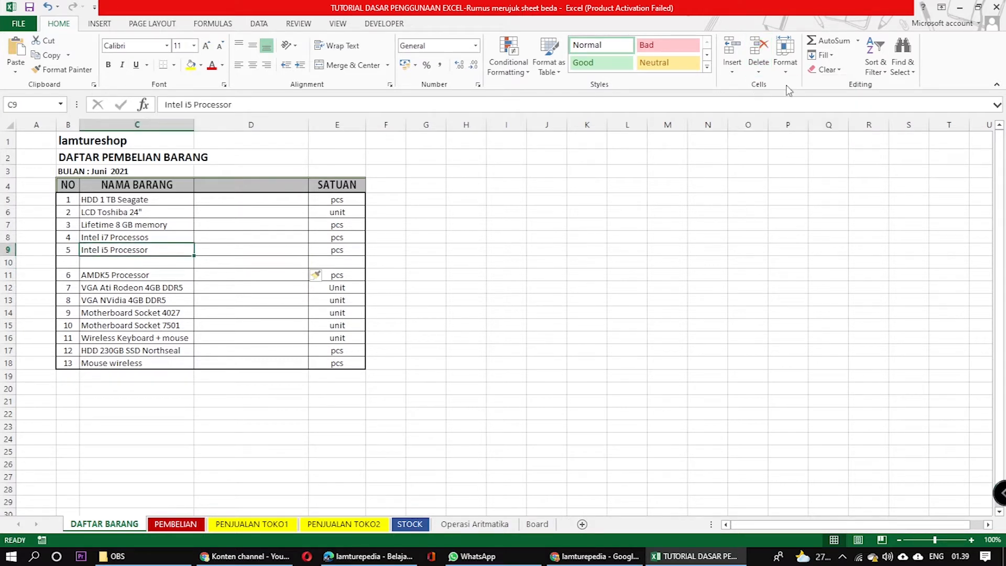
left_click(759, 72)
left_click(768, 88)
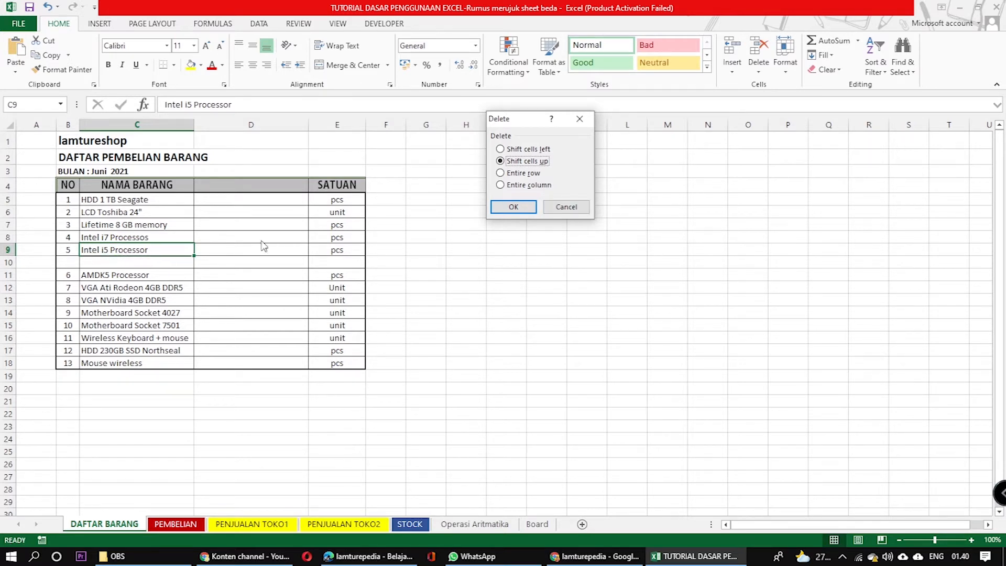
left_click(501, 150)
left_click(512, 206)
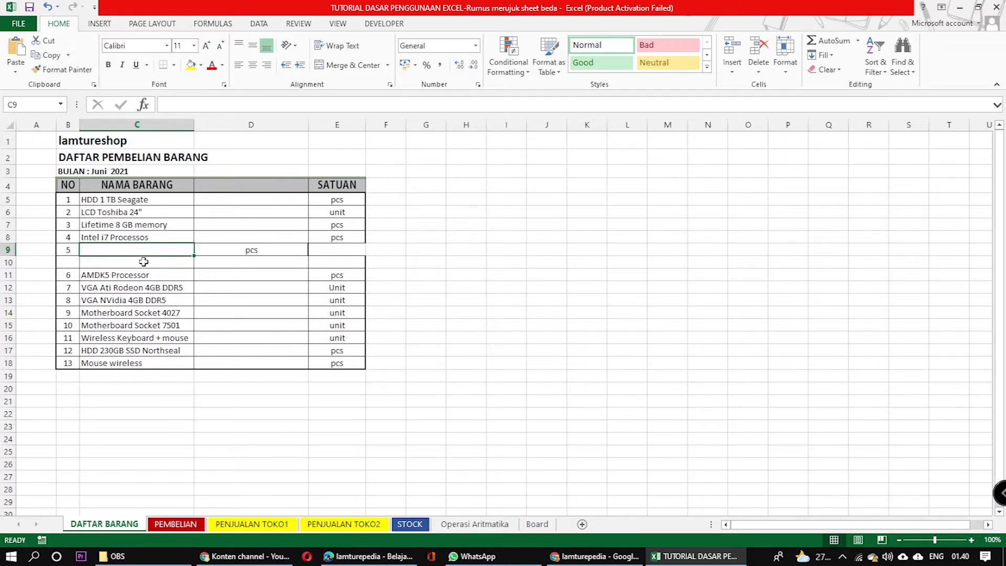
left_click(272, 248)
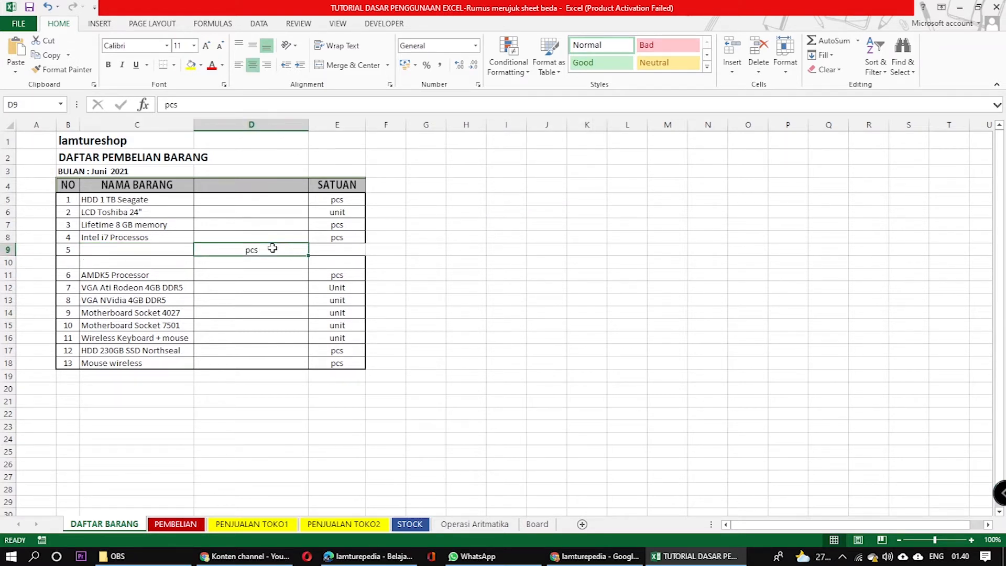
left_click(133, 246)
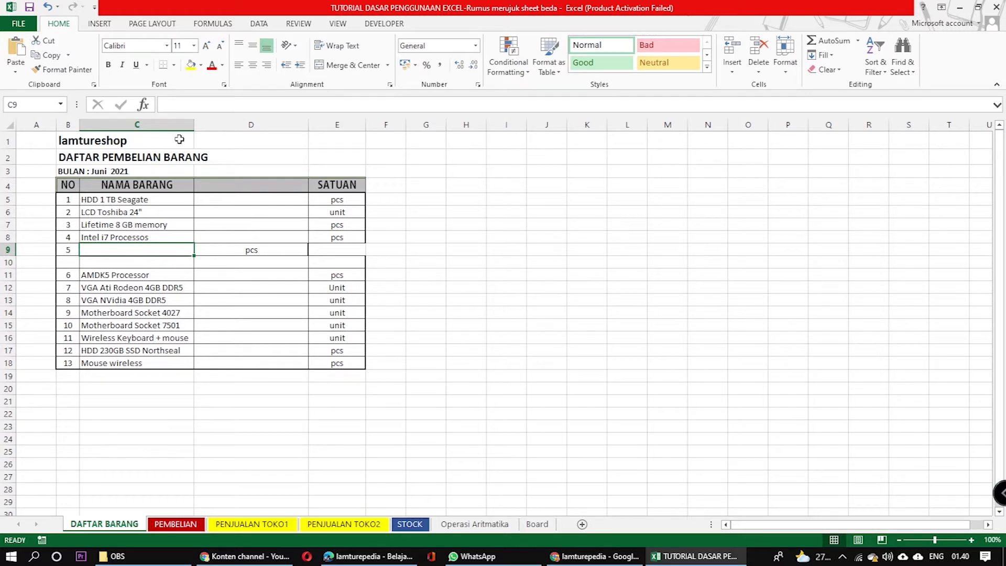
left_click(47, 7)
Try deleting the Intel i5 Processor name cell with the Shift cells up option, and undo it
left_click(133, 276)
left_click(126, 250)
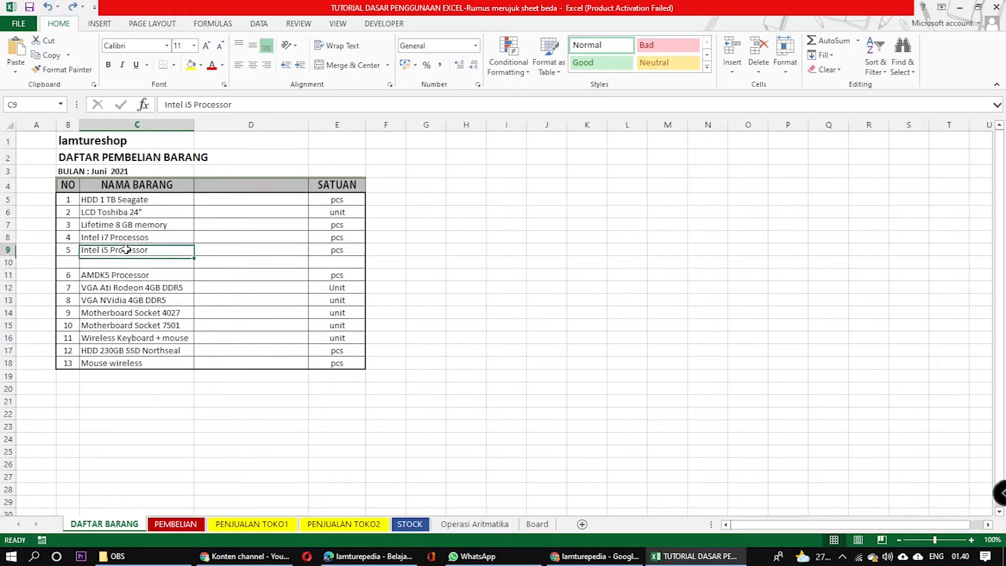
left_click(758, 71)
left_click(765, 84)
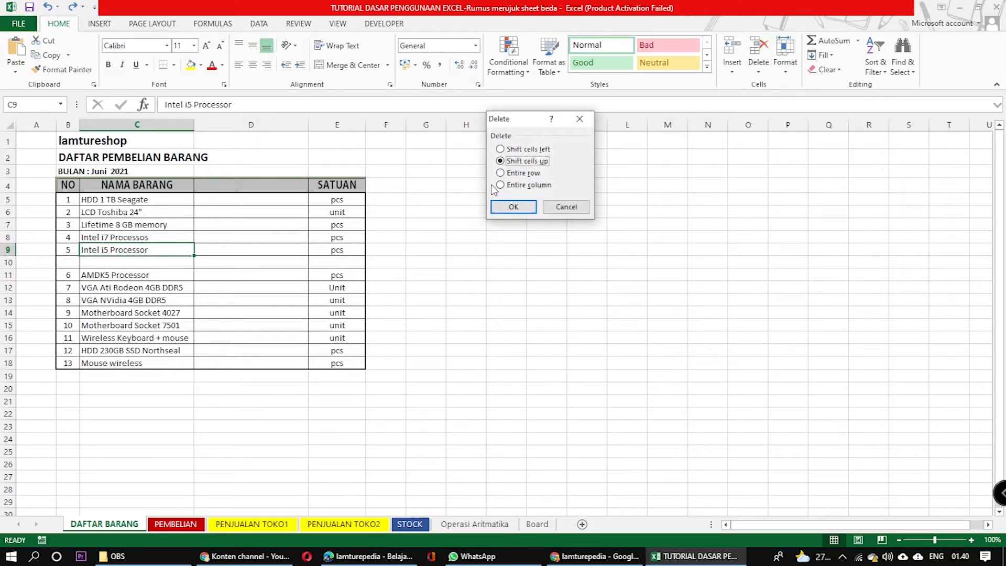
left_click(515, 151)
left_click(515, 162)
left_click(513, 206)
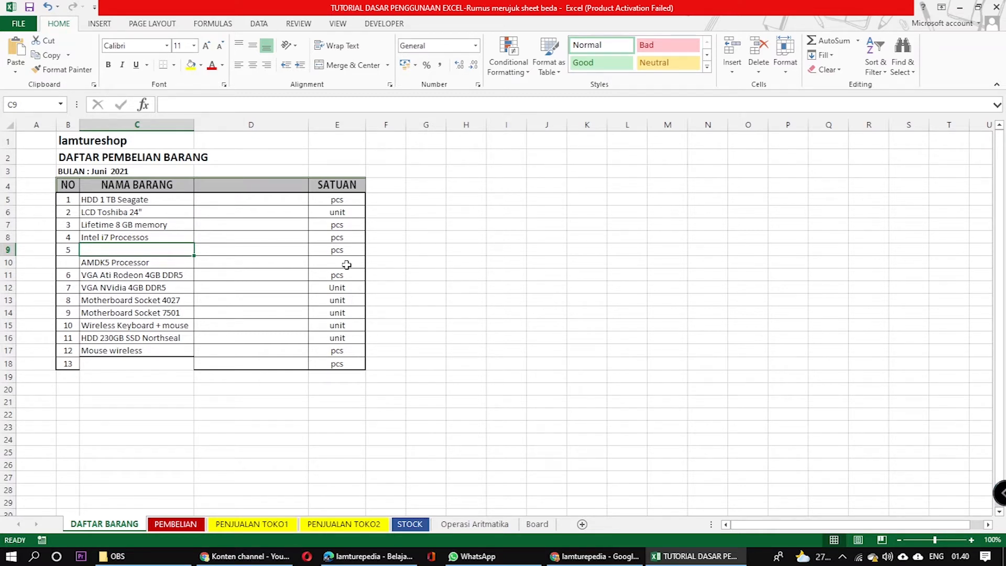
left_click(47, 8)
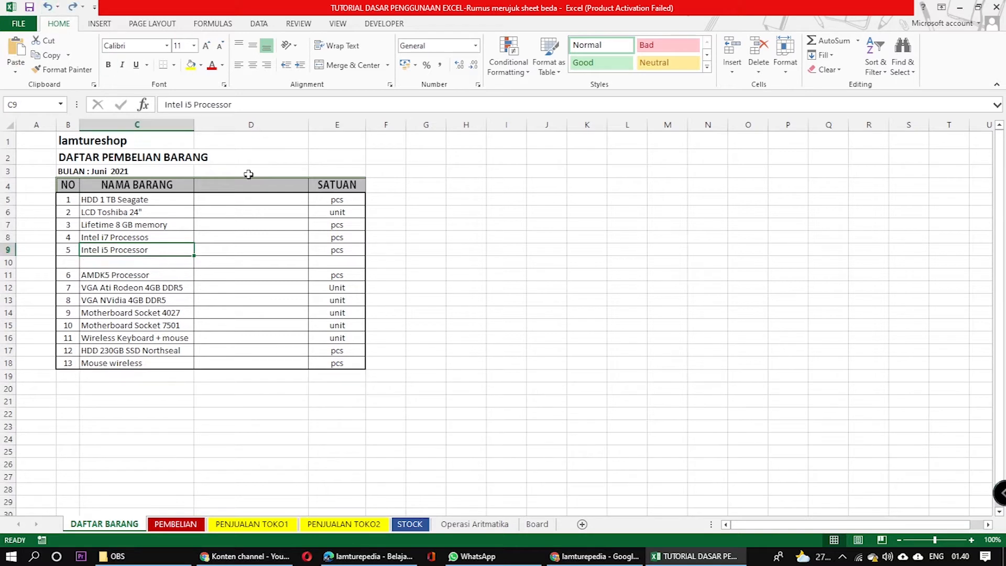
Try deleting the whole sheet row of the Intel i5 Processor item, and undo it
left_click(760, 73)
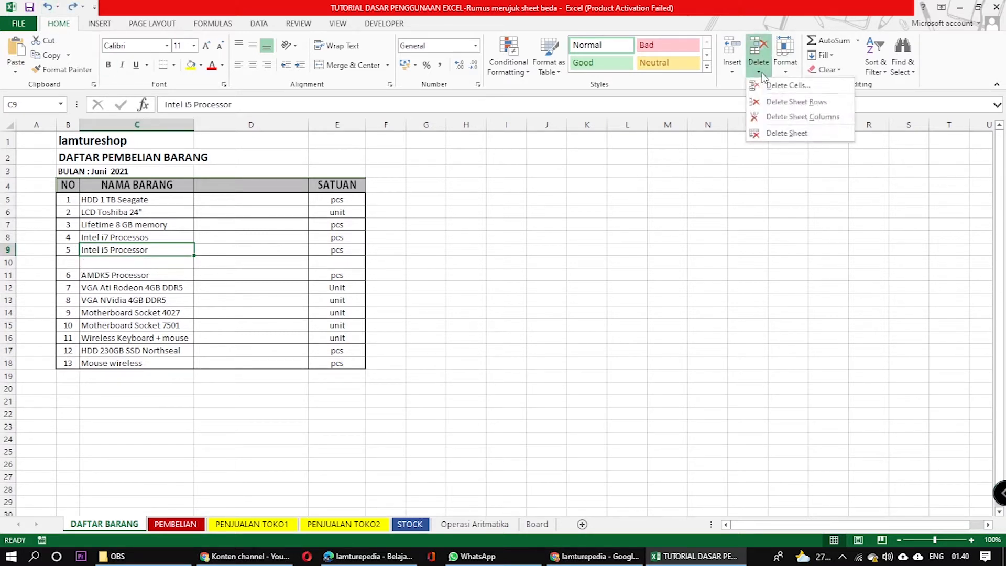
left_click(773, 103)
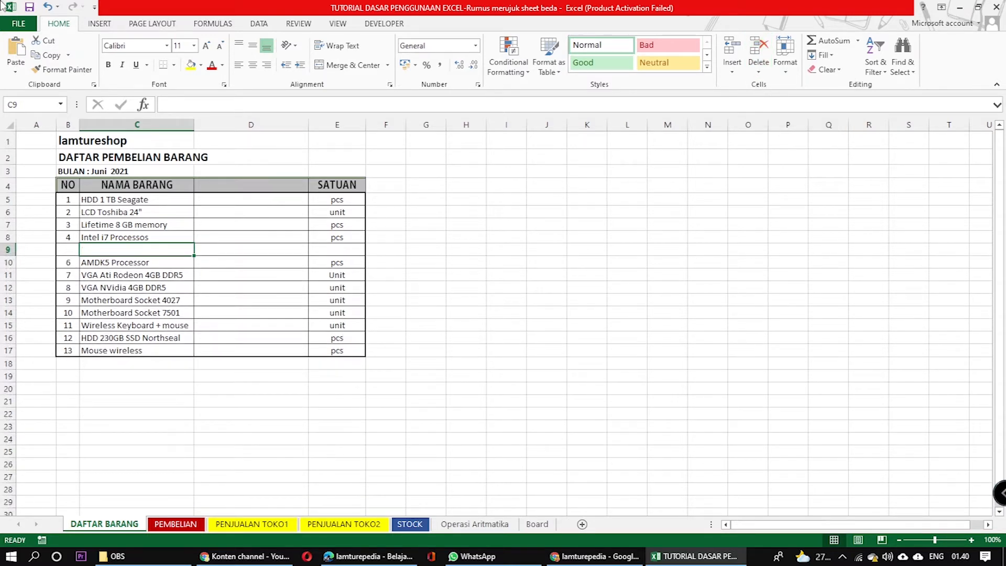
left_click(48, 7)
Delete the empty sheet row between the Intel i5 Processor and AMDK5 Processor items
left_click(145, 263)
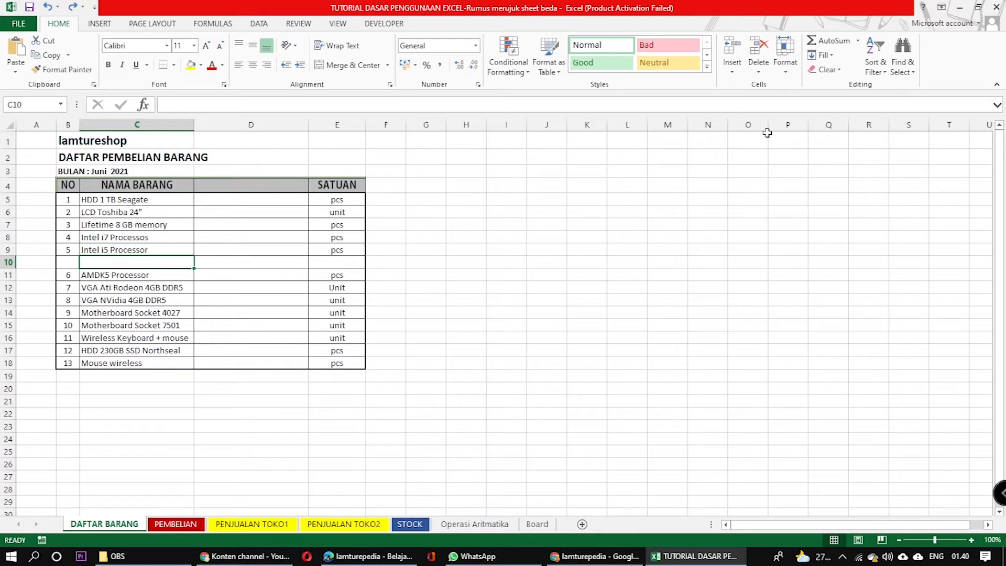
left_click(758, 72)
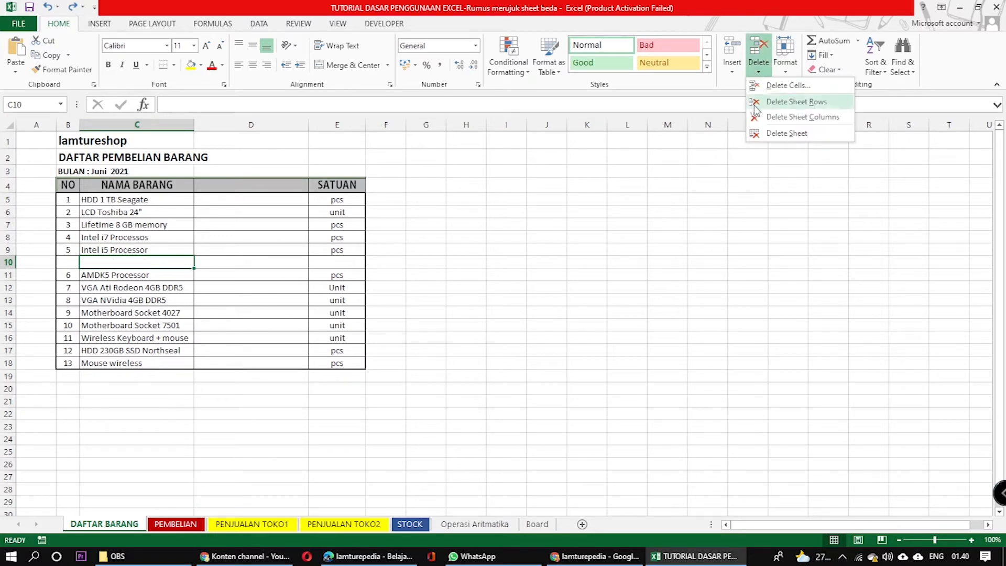
left_click(804, 102)
Delete the empty sheet column between NAMA BARANG and SATUAN
left_click(250, 213)
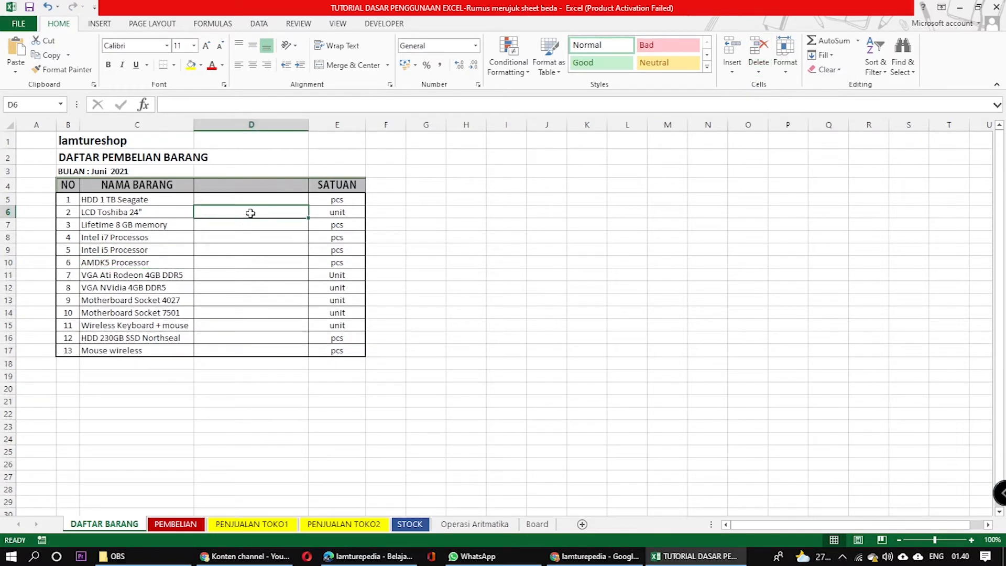
left_click(758, 70)
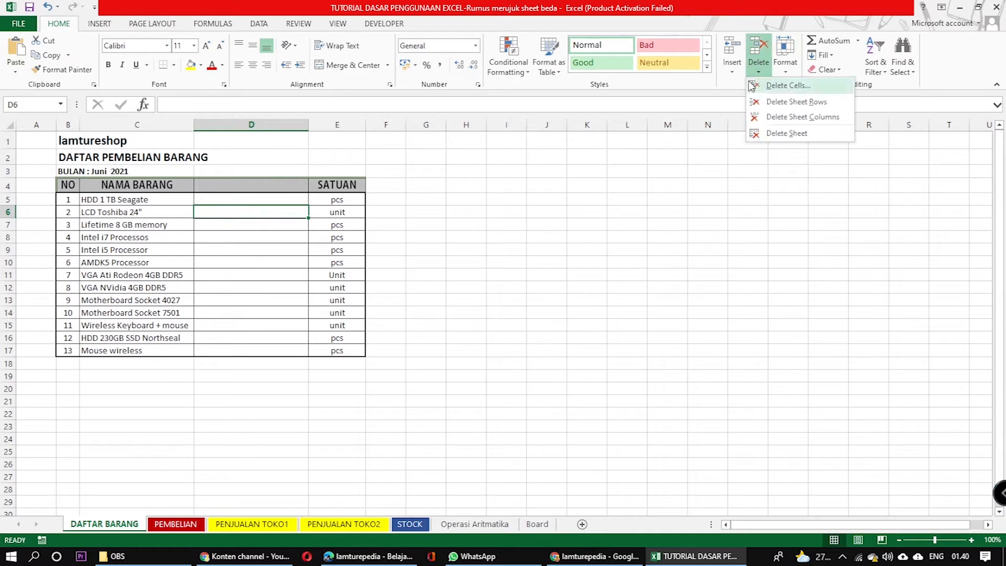
left_click(824, 119)
left_click(277, 263)
left_click(234, 239)
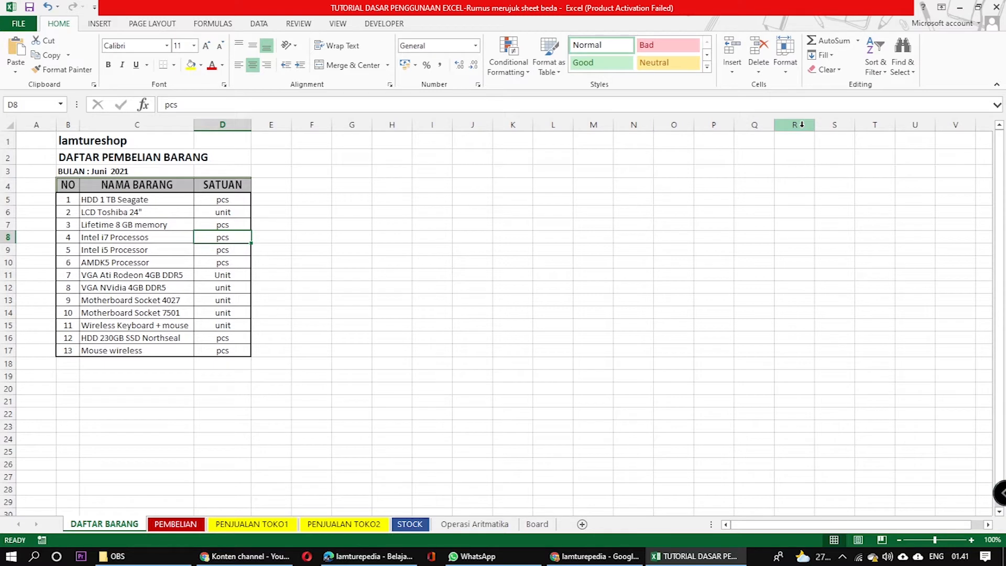
left_click(335, 250)
left_click(284, 195)
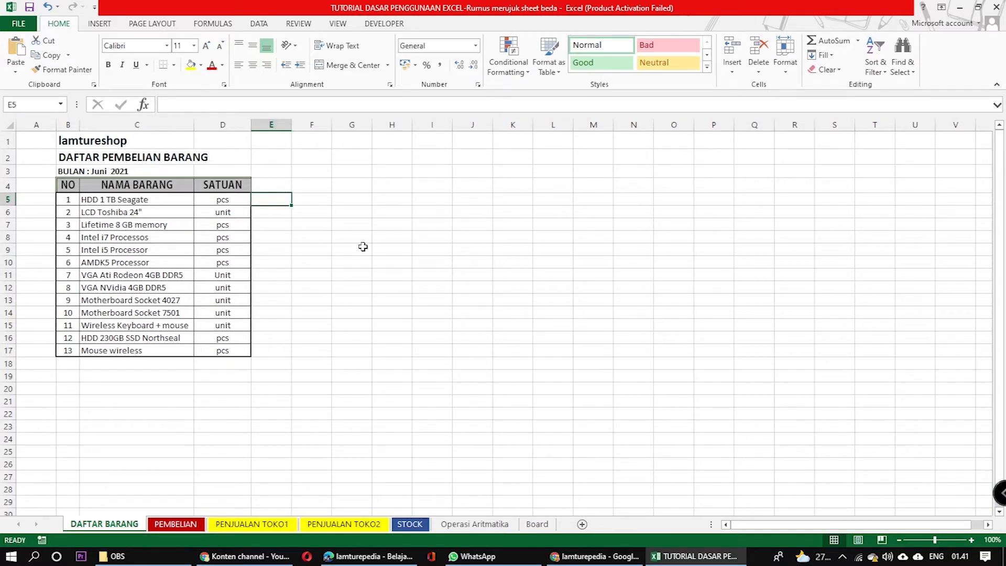
left_click(312, 241)
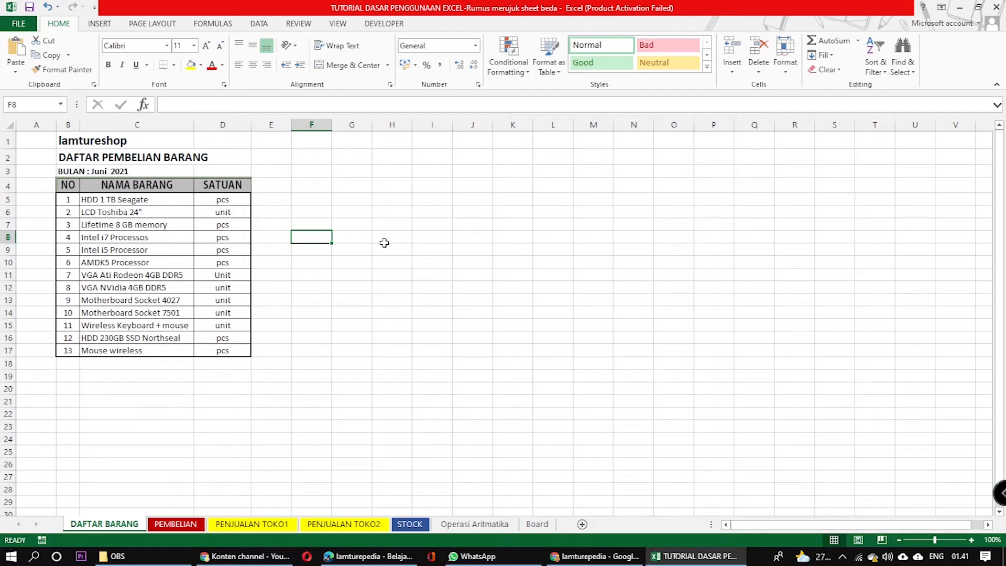
left_click(107, 237)
left_click(257, 249)
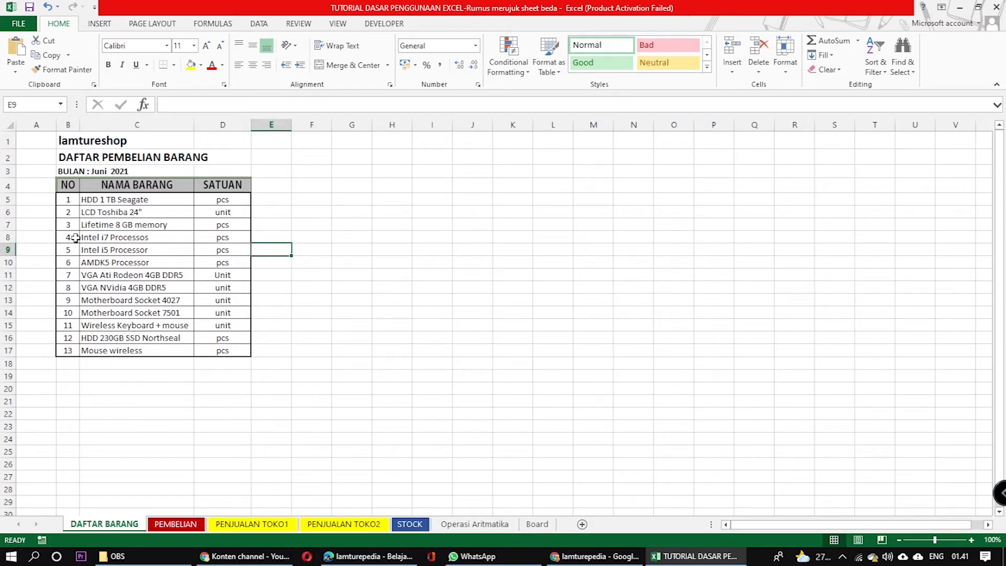
Insert six empty sheet rows at once above Intel i7 Processos, using the table range B8:D13 as the selection
left_click_drag(69, 236, 222, 238)
left_click(102, 252)
left_click_drag(75, 237, 209, 300)
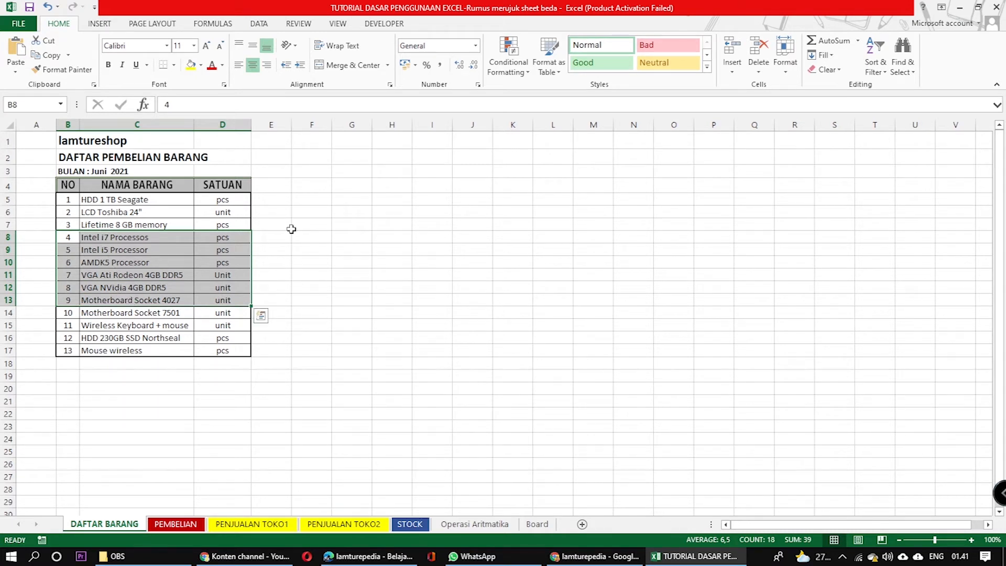
left_click(732, 73)
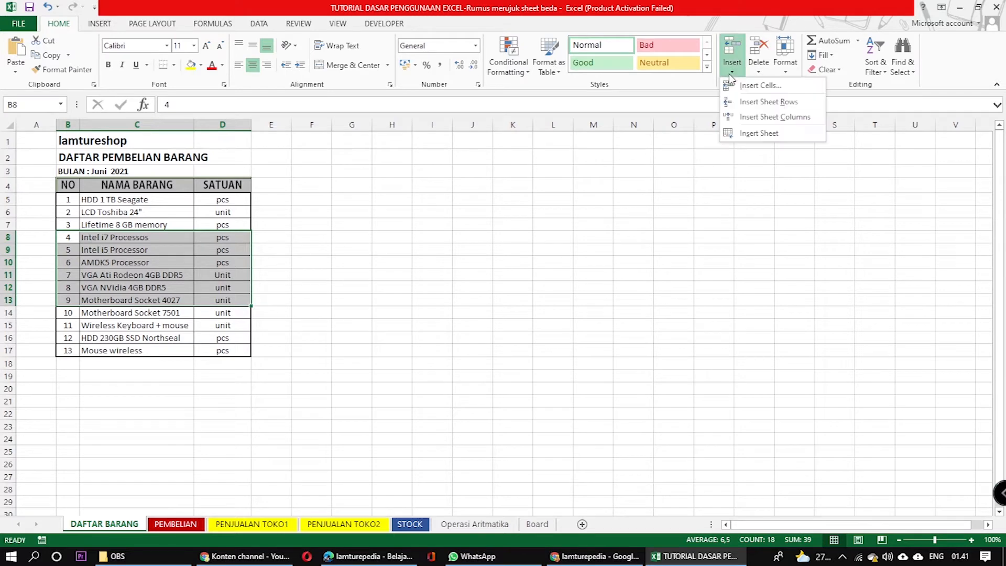
left_click(783, 103)
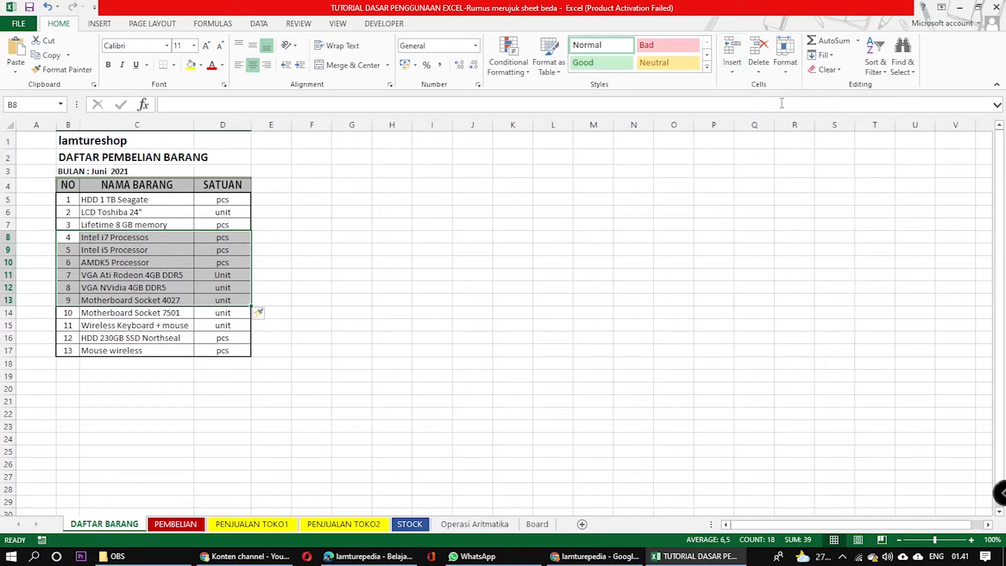
left_click(215, 238)
Insert two empty sheet columns at once before NAMA BARANG, based on the two-cell selection C8:D8
left_click_drag(128, 238, 197, 239)
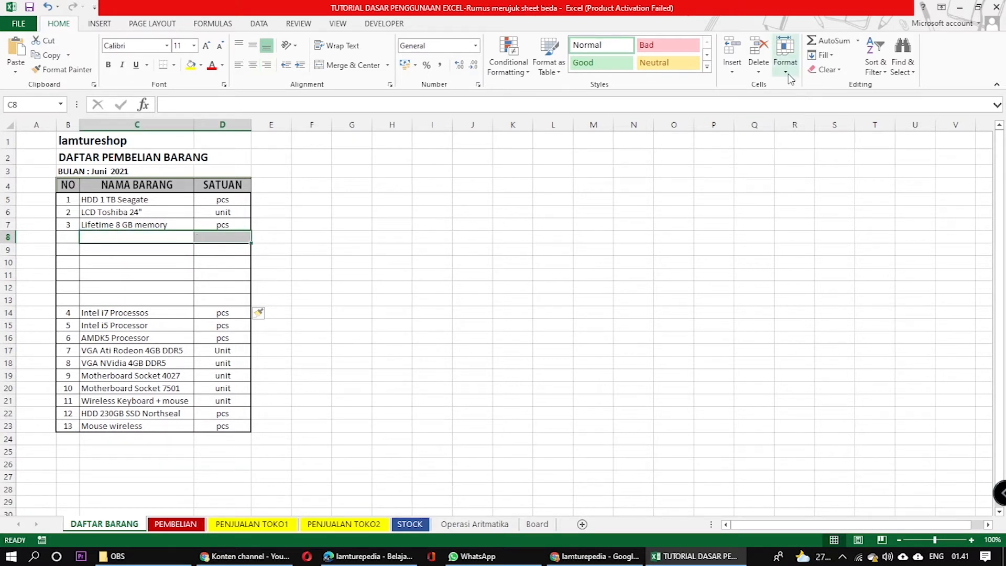
left_click(732, 70)
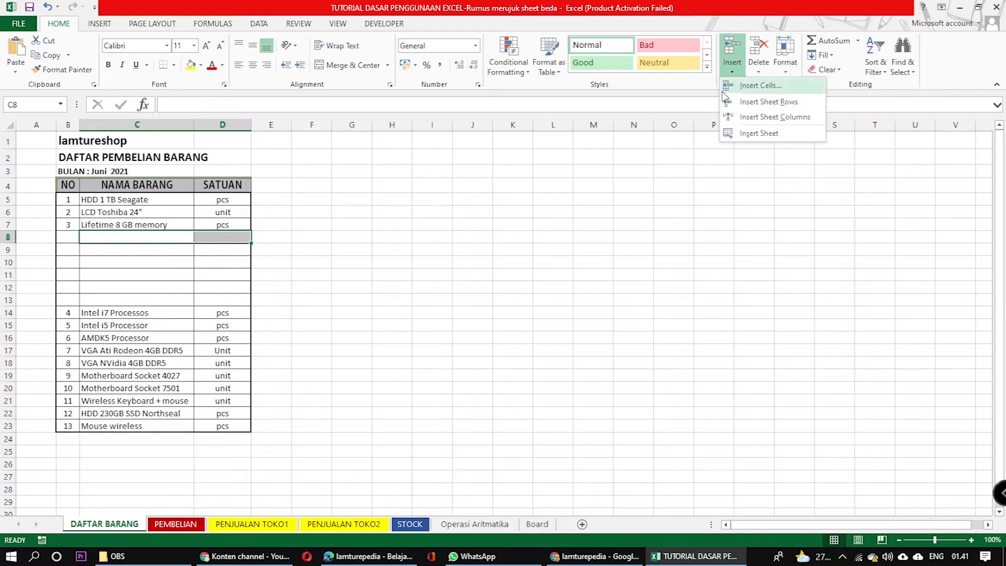
left_click(775, 116)
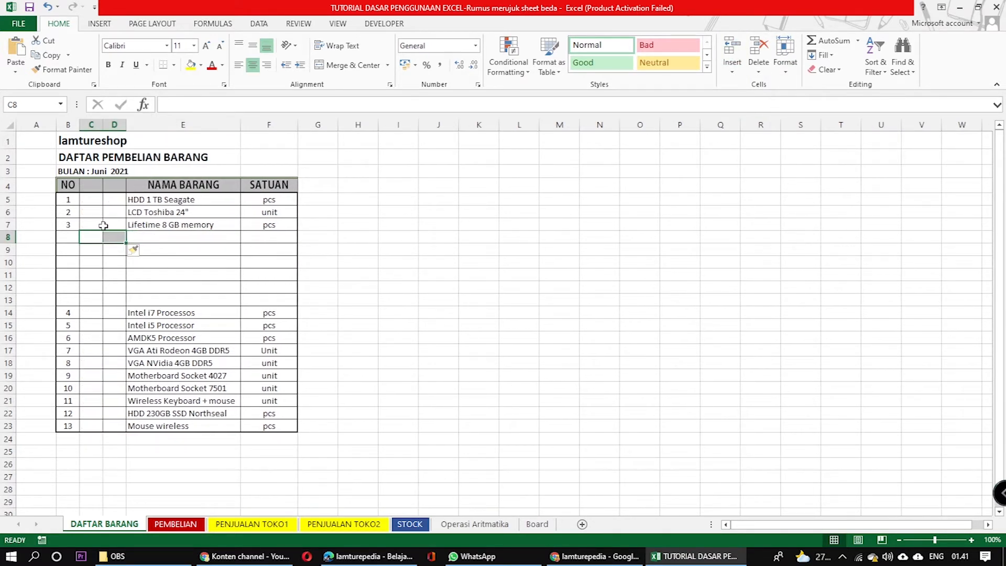
left_click(400, 250)
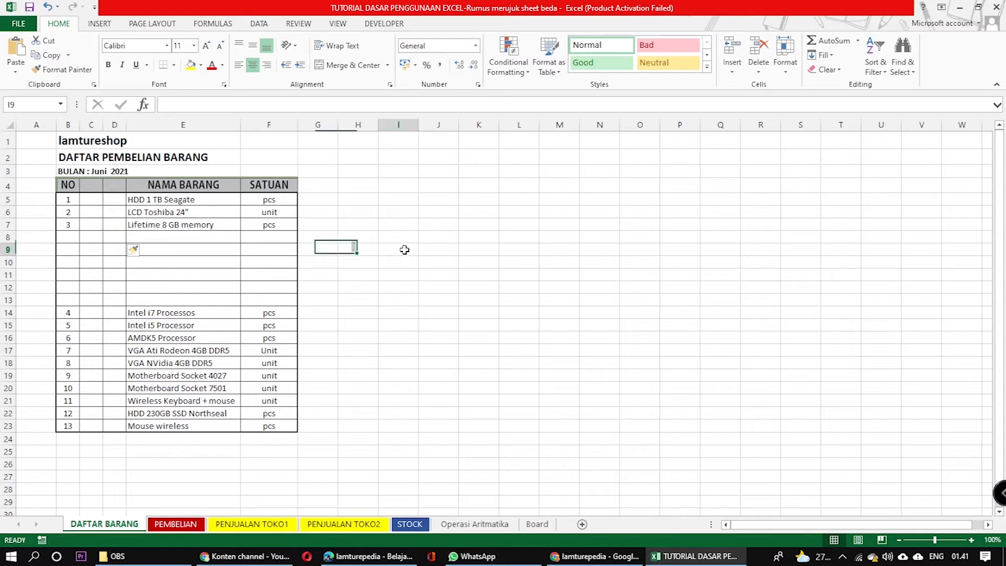
Delete the two empty sheet columns C and D between NO and NAMA BARANG
left_click(99, 238)
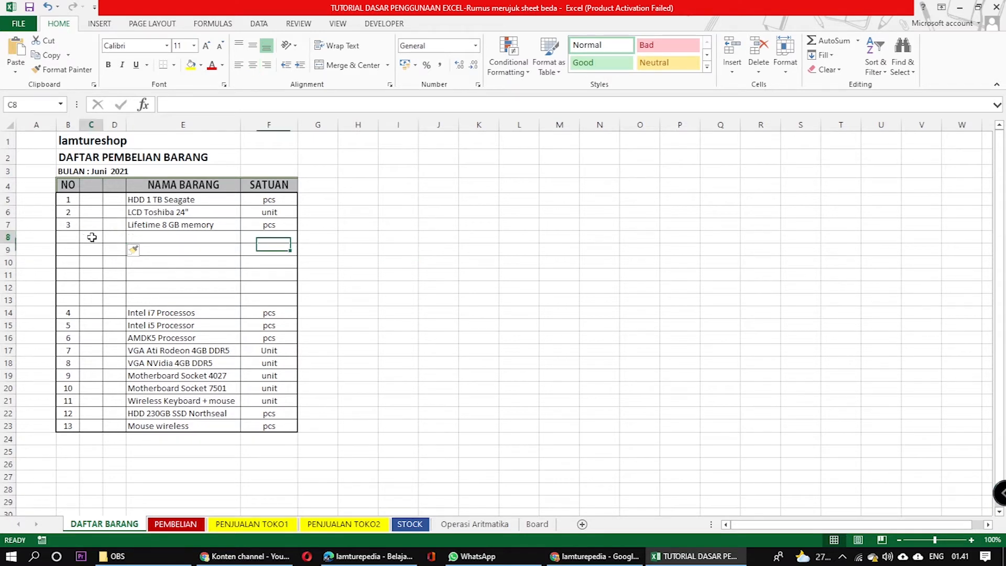
left_click_drag(101, 238, 105, 239)
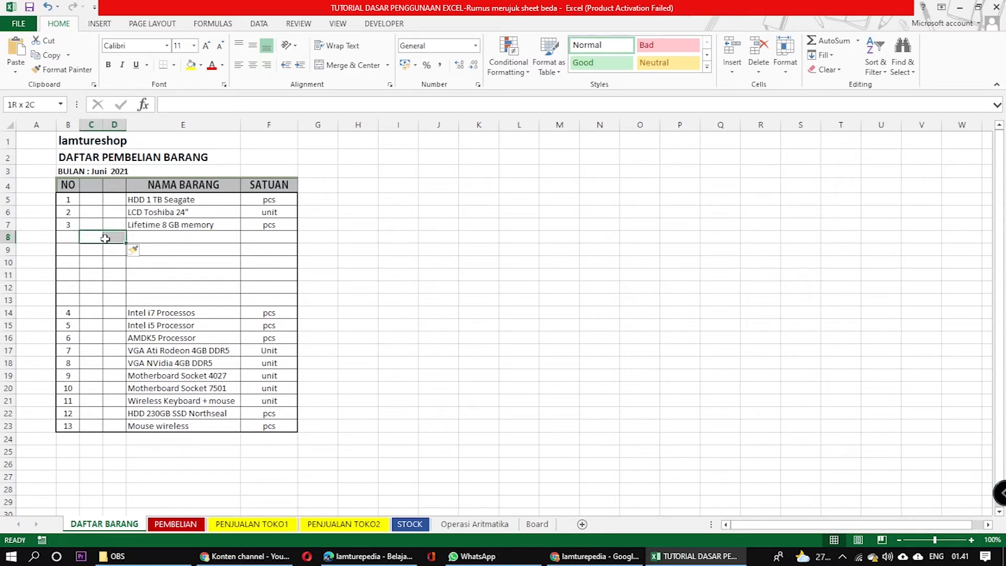
left_click(758, 74)
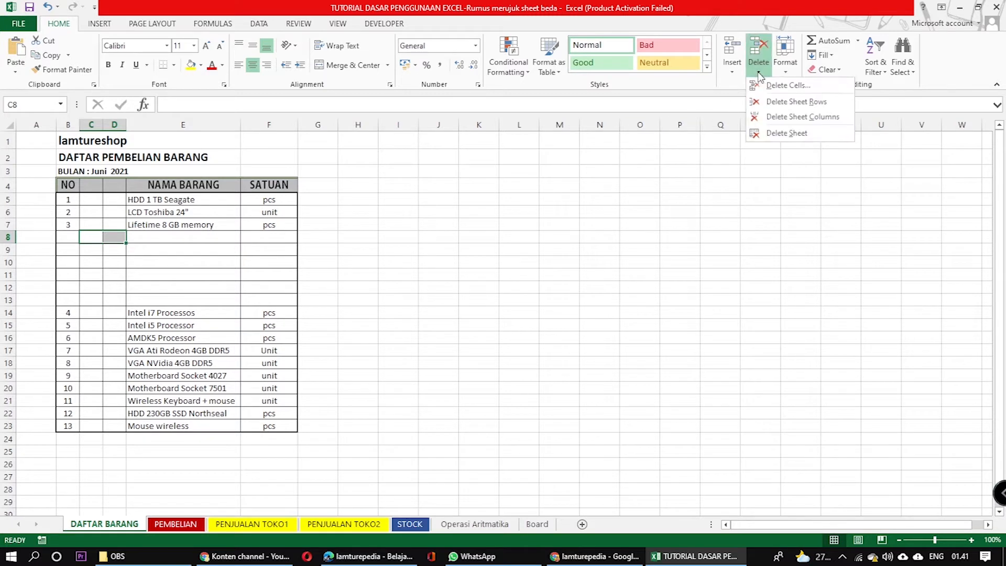
left_click(796, 116)
Delete the six empty sheet rows 8 to 13 above Intel i7 Processos, based on the selection C8:C13
left_click(126, 257)
left_click_drag(117, 236, 116, 296)
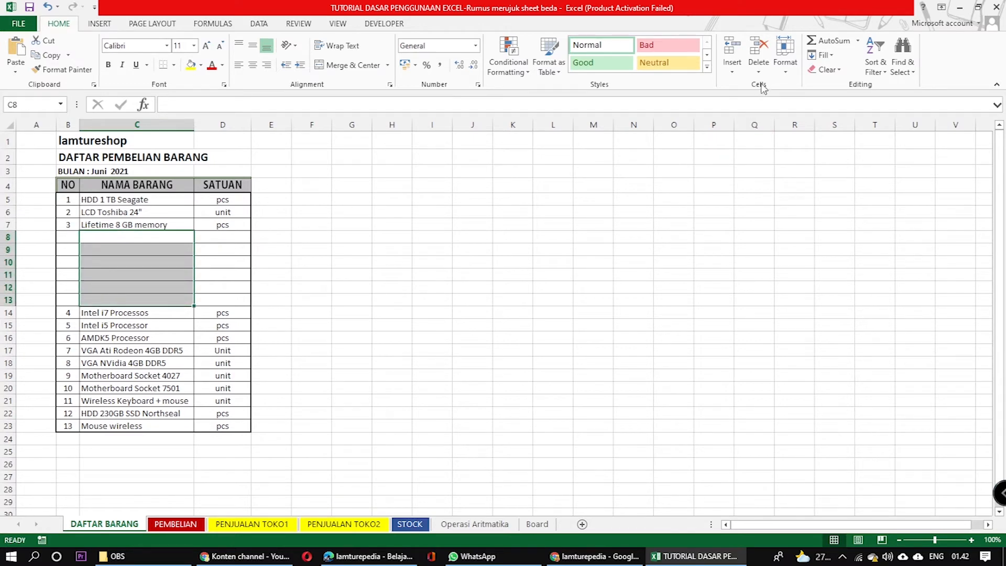
left_click(758, 67)
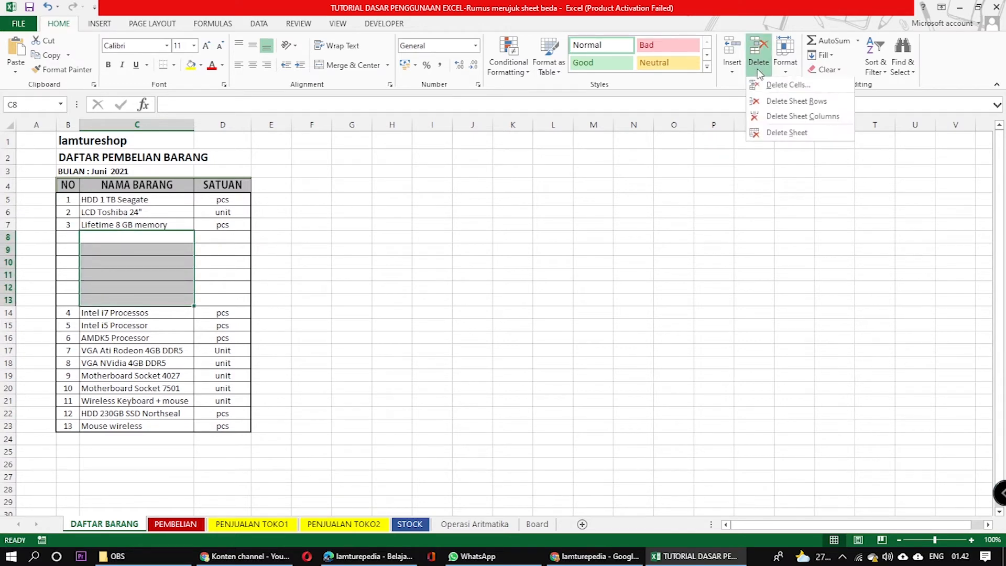
left_click(796, 102)
left_click(352, 312)
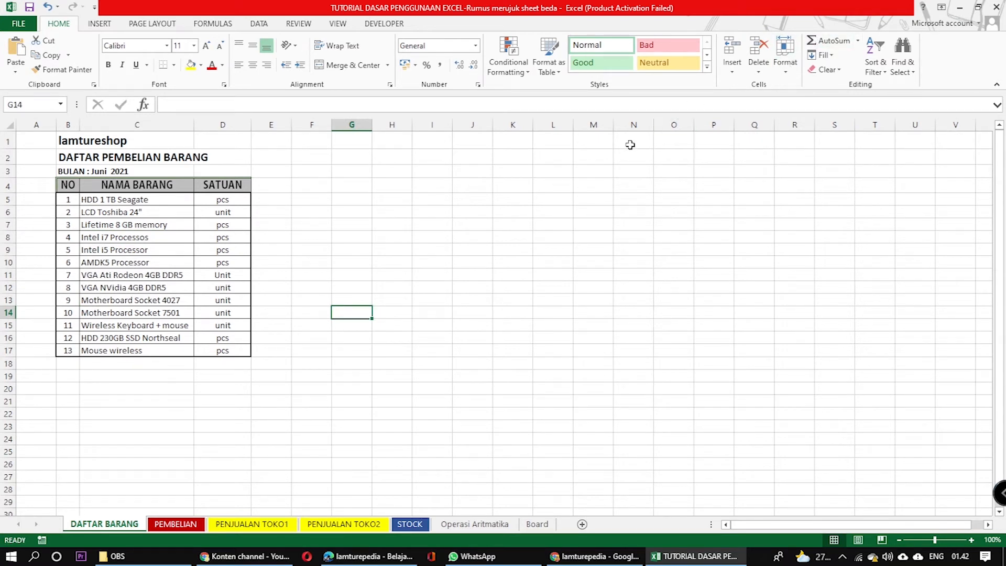
left_click(358, 234)
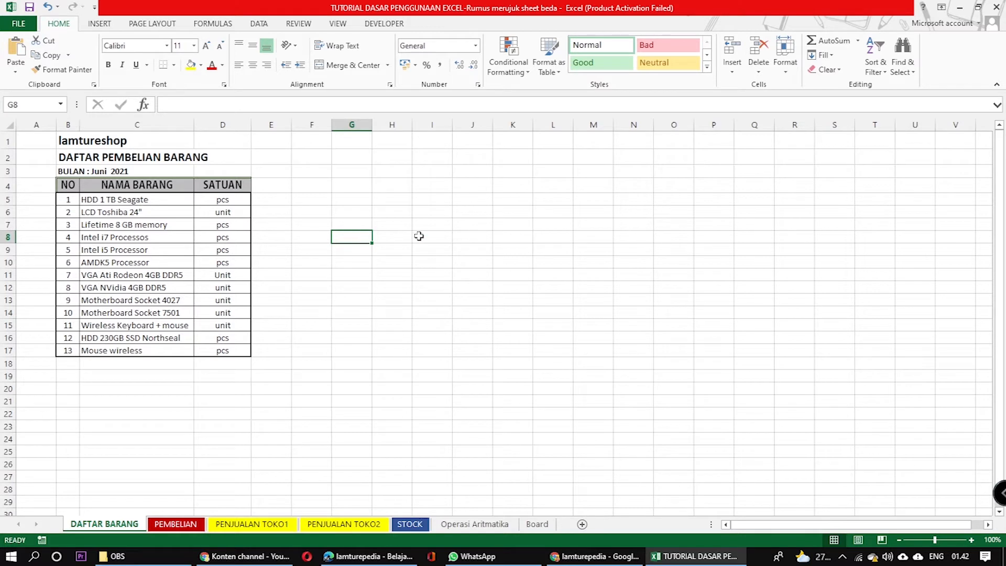
left_click(416, 213)
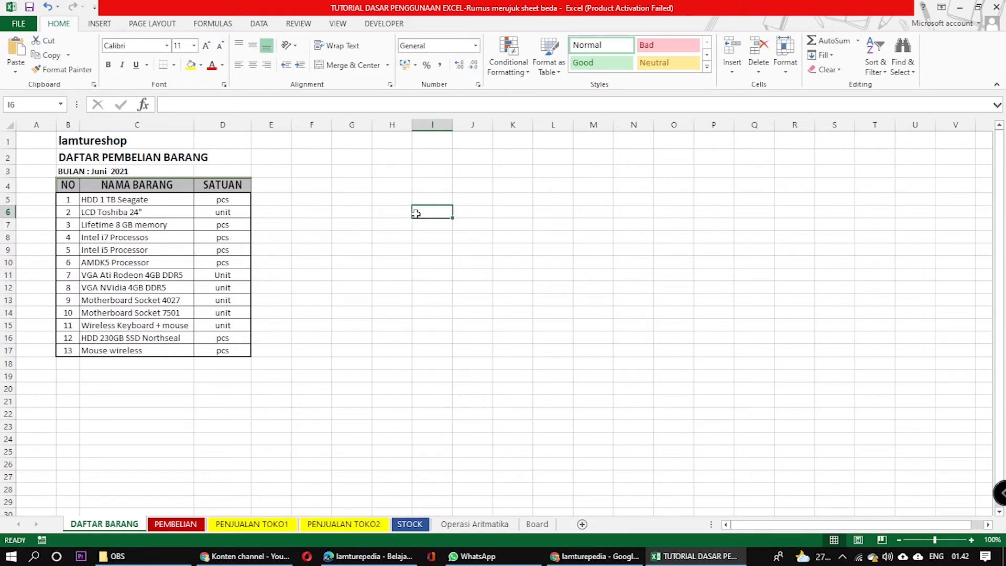
Resize header row 4 freehand, first making it much taller and then reducing it to a height of about 21
left_click(785, 73)
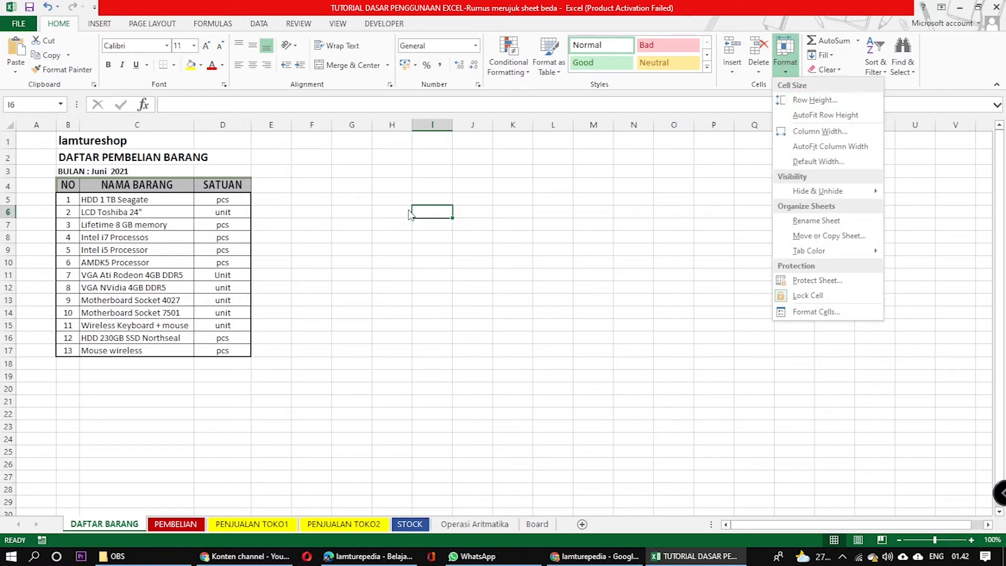
left_click(295, 235)
left_click(269, 187)
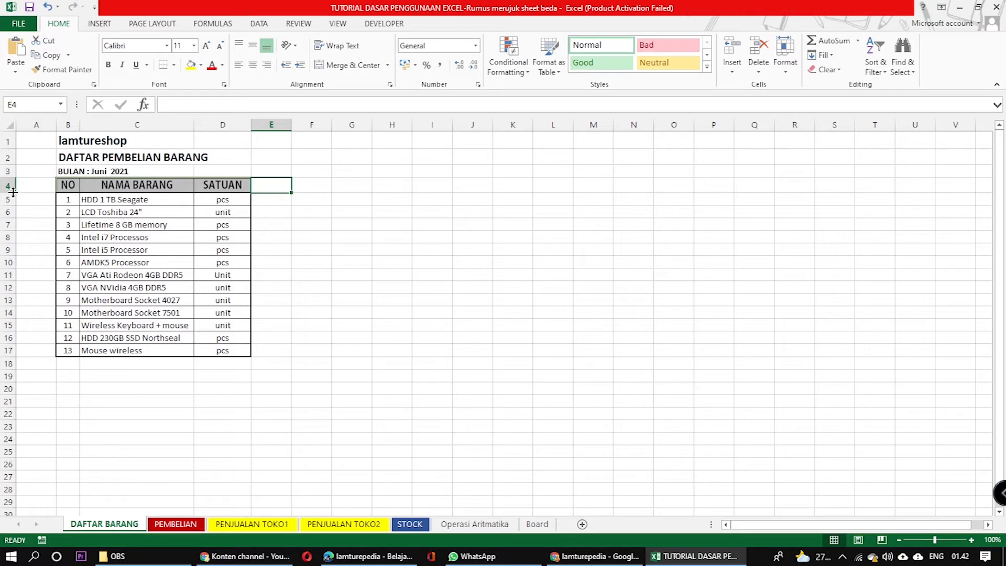
left_click_drag(11, 193, 9, 215)
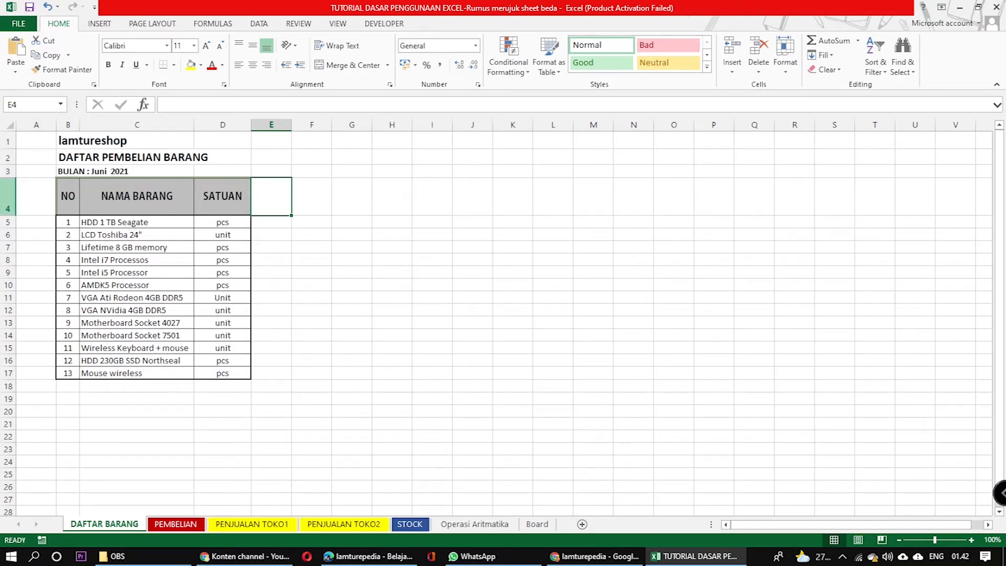
left_click_drag(9, 215, 10, 195)
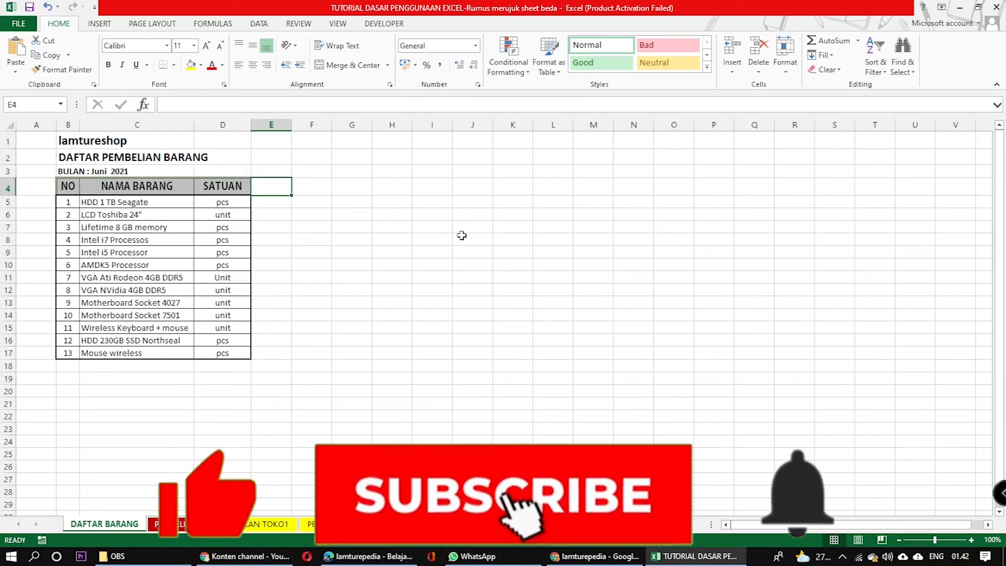
Set the height of header row 4 to exactly 25
left_click(785, 65)
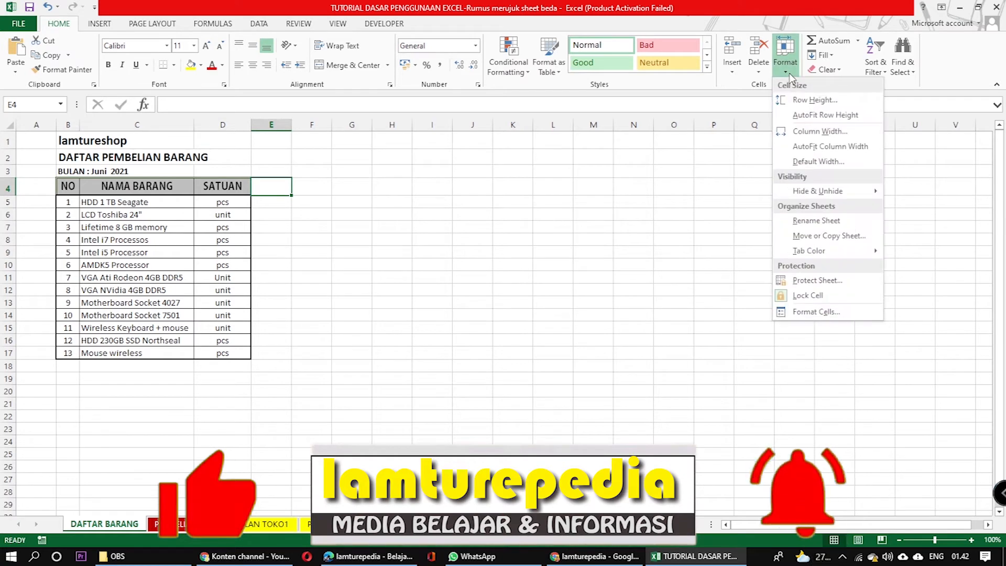
left_click(820, 99)
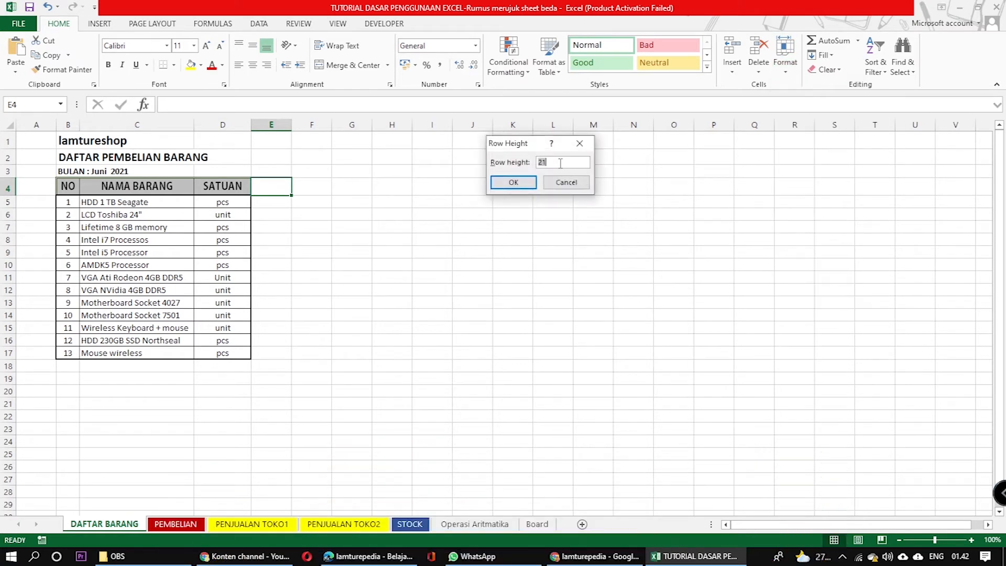
left_click_drag(559, 163, 533, 162)
type("25")
left_click(512, 183)
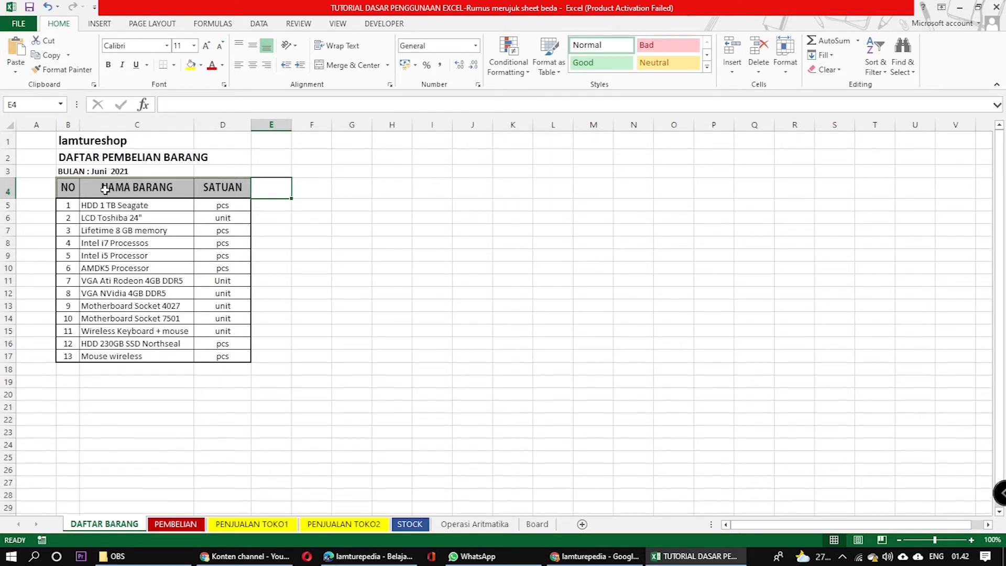
Set the height of header row 4 to 15
left_click(791, 68)
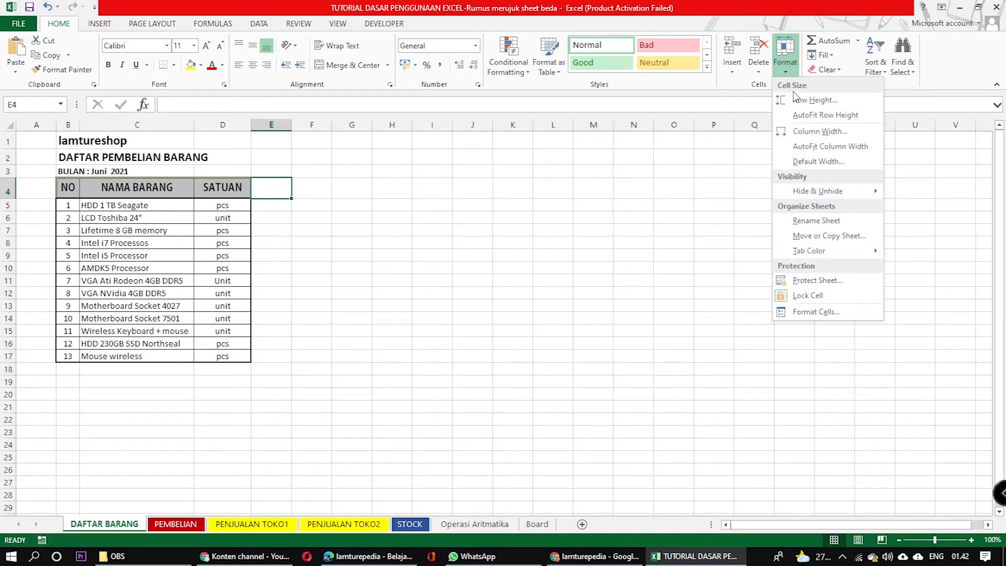
left_click(807, 99)
left_click_drag(562, 160, 517, 161)
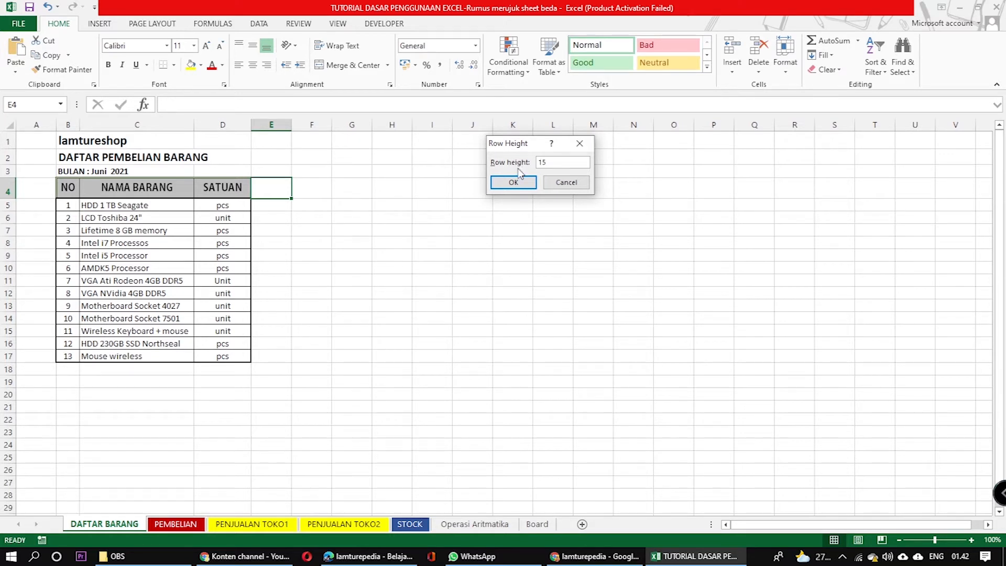
left_click(514, 182)
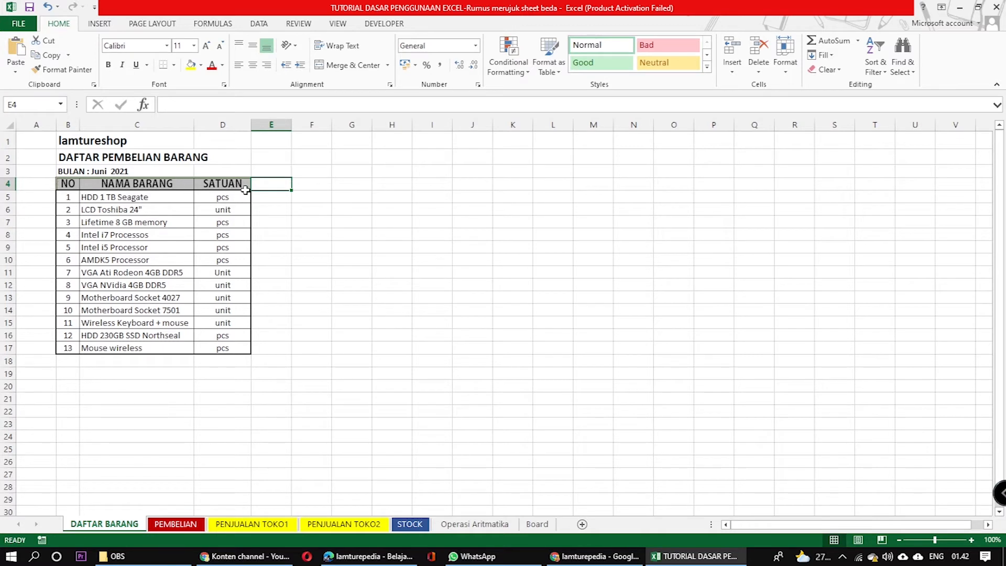
Undo the last two height changes of row 4 and select cell E4 beside the SATUAN header
left_click(48, 7)
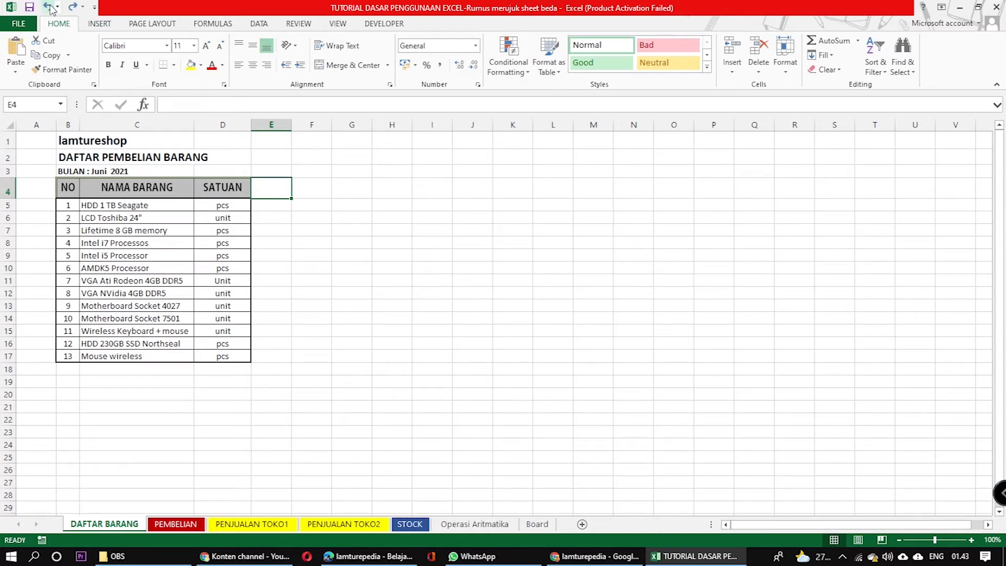
left_click(432, 264)
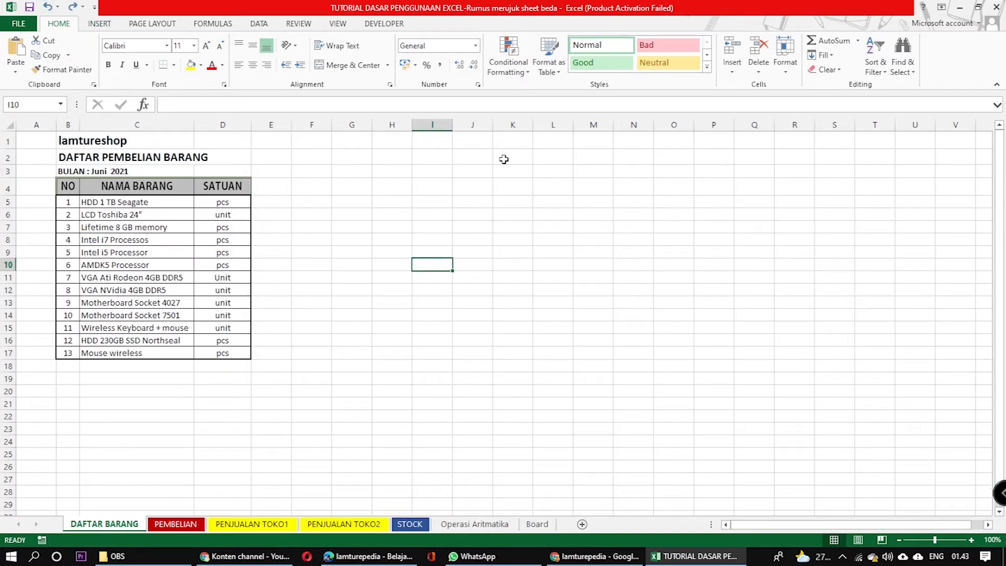
left_click(272, 188)
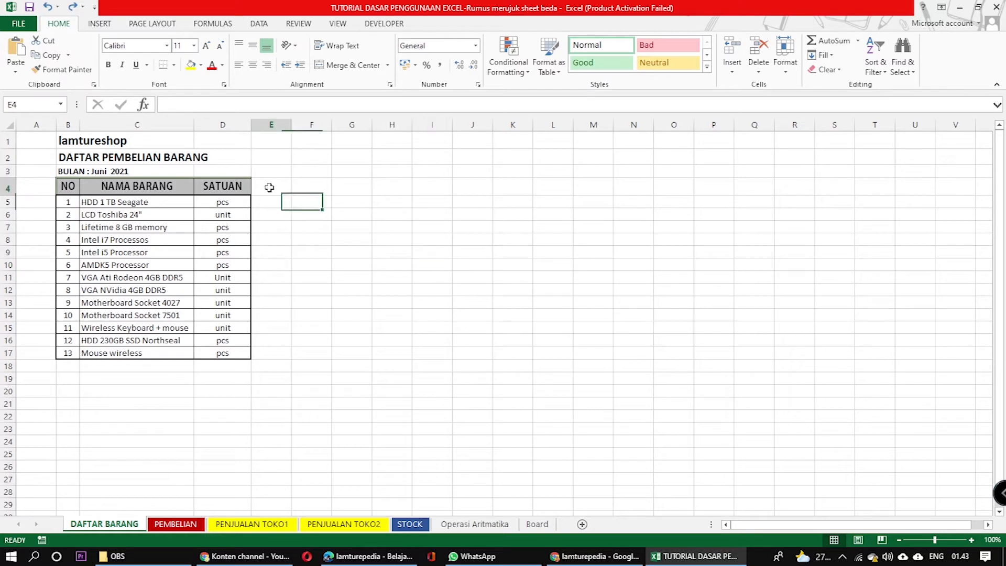
Make header row 4 taller freehand by moving its lower boundary down
left_click(786, 75)
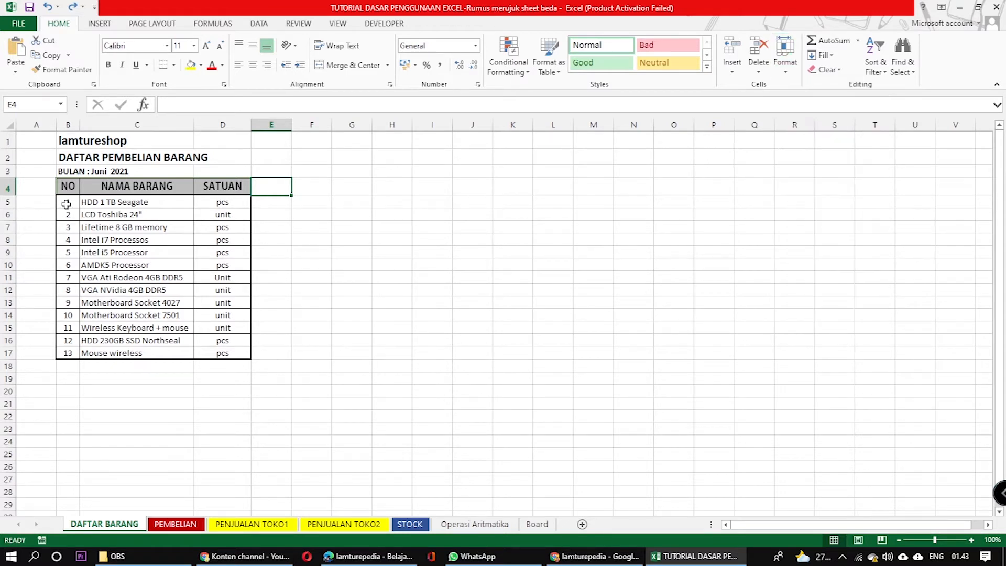
left_click(7, 186)
left_click_drag(9, 194, 9, 208)
left_click(388, 238)
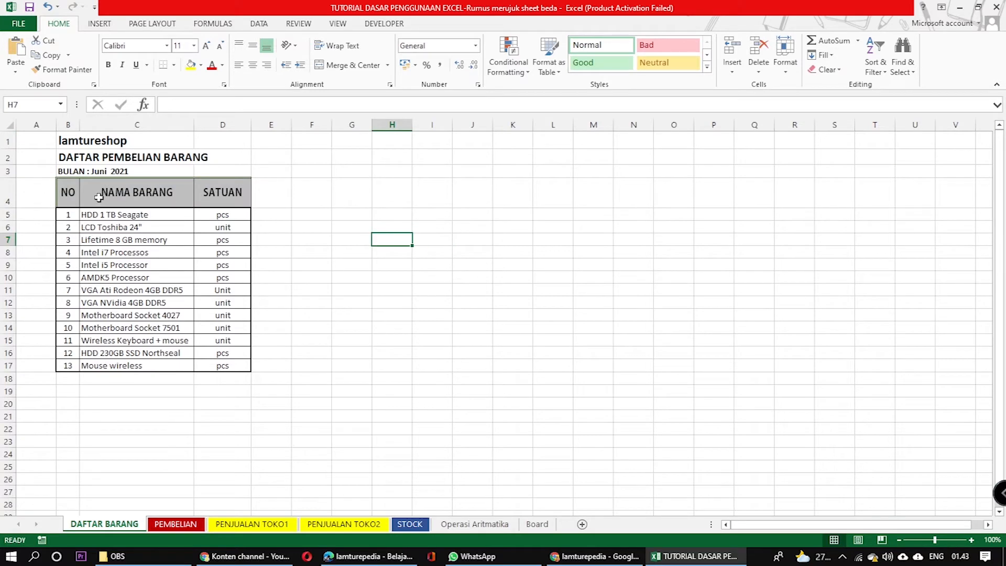
AutoFit the height of header row 4, based on the NAMA BARANG cell
left_click(98, 199)
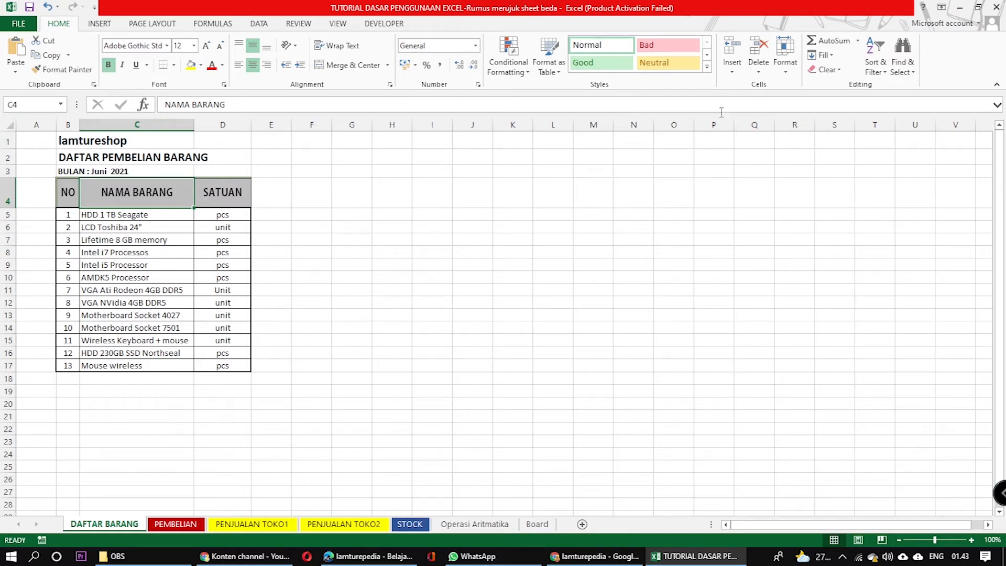
left_click(786, 70)
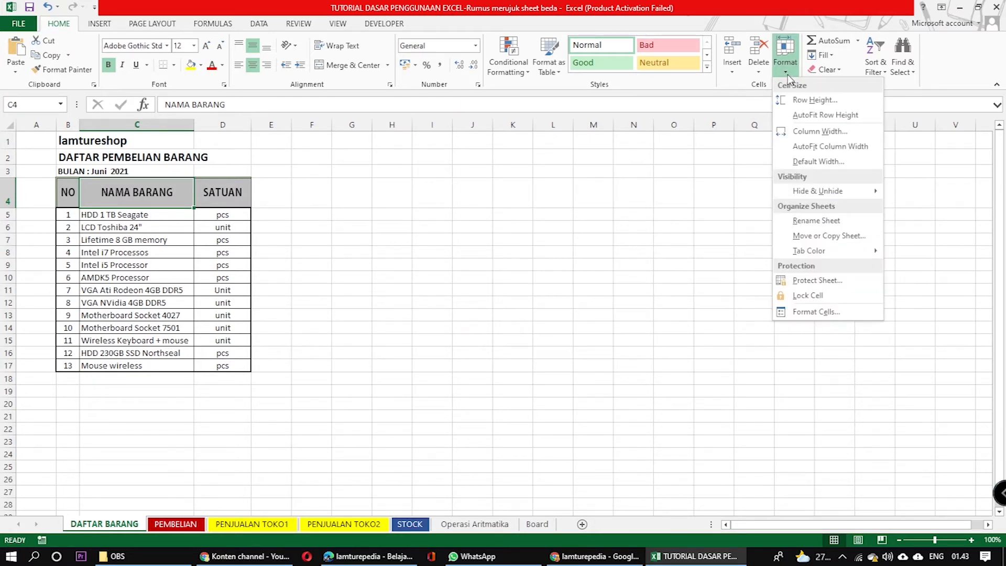
left_click(812, 115)
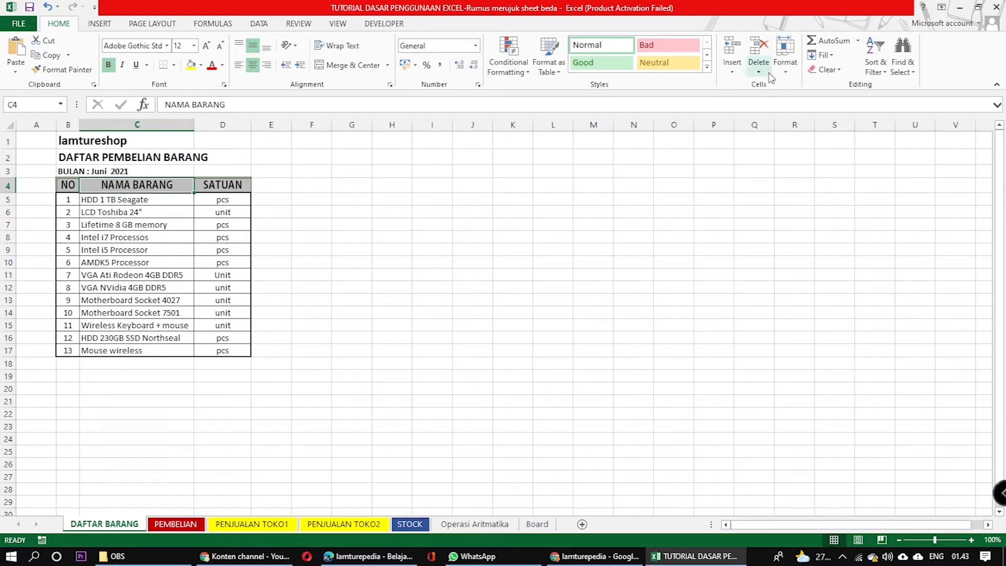
Widen the NAMA BARANG column C and the NO column B freehand at their column boundaries
left_click(785, 73)
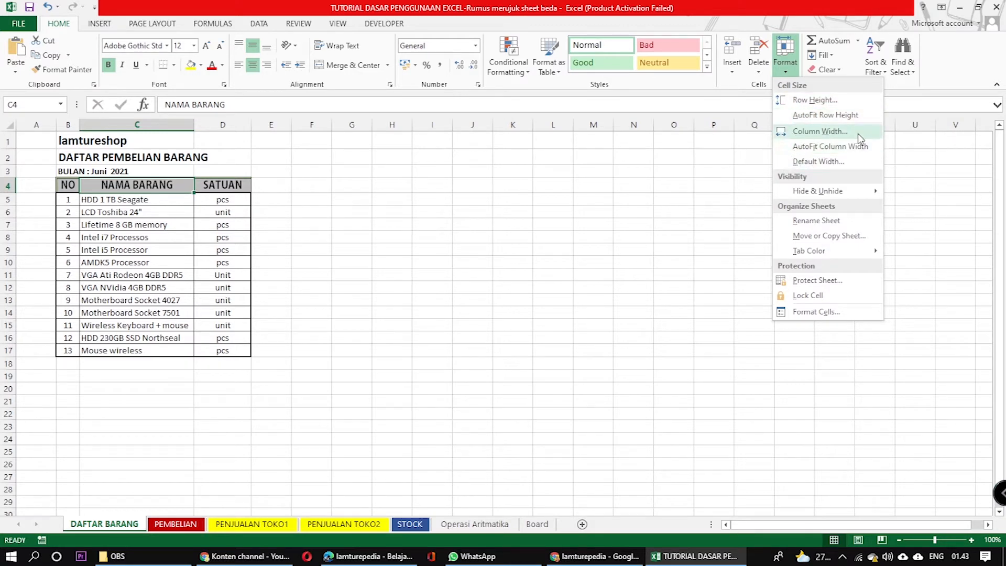
left_click(306, 227)
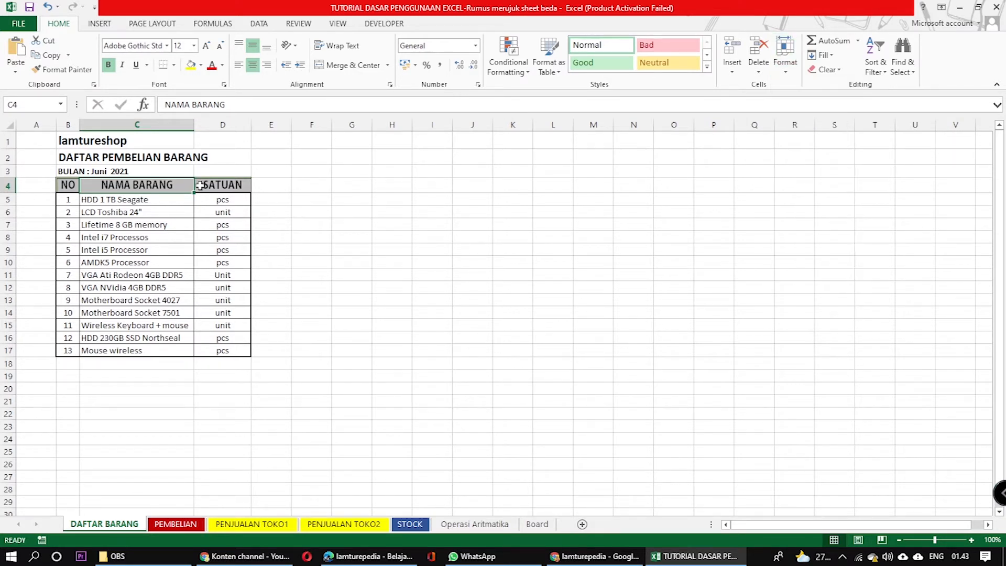
left_click(298, 211)
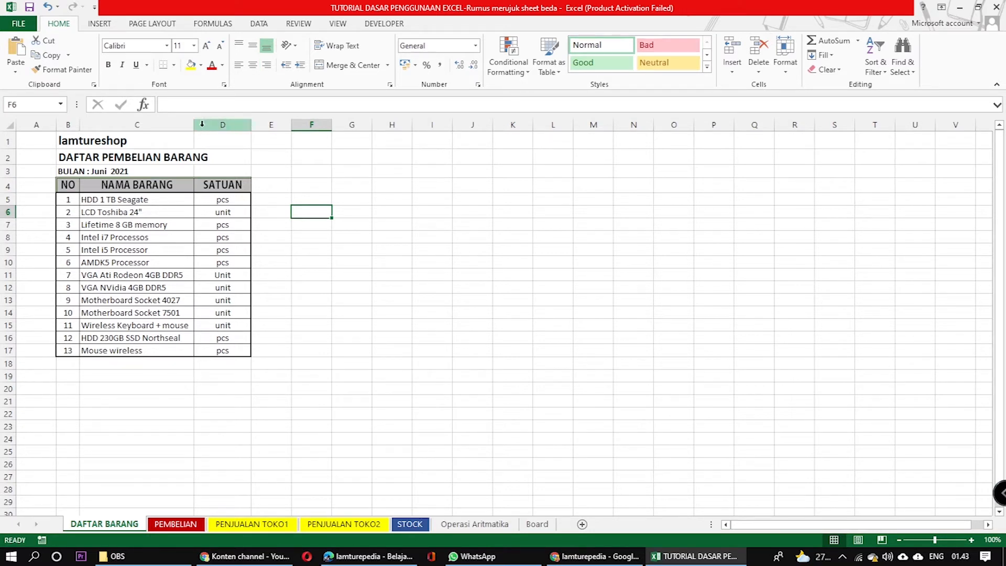
left_click_drag(193, 127, 217, 130)
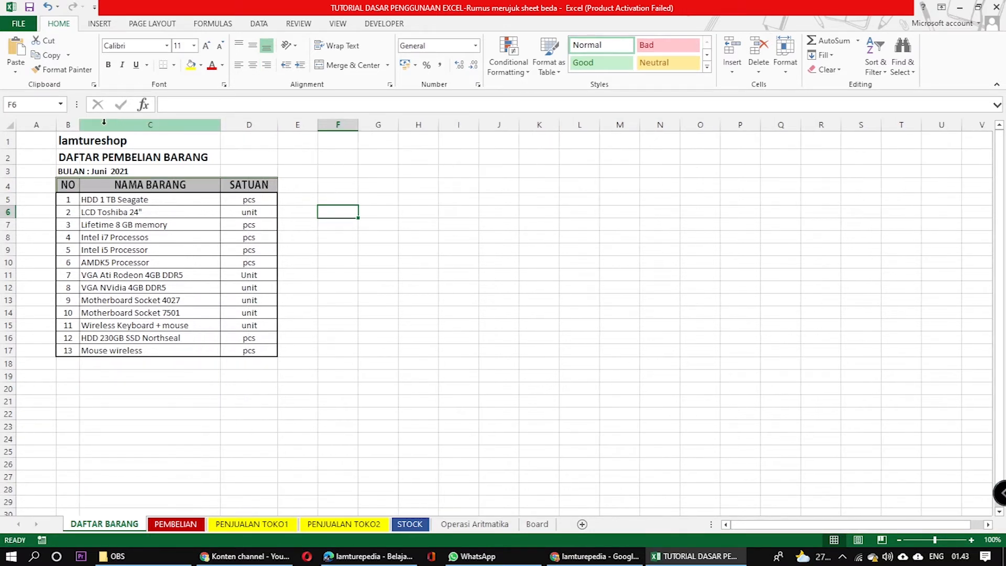
left_click_drag(80, 128, 108, 130)
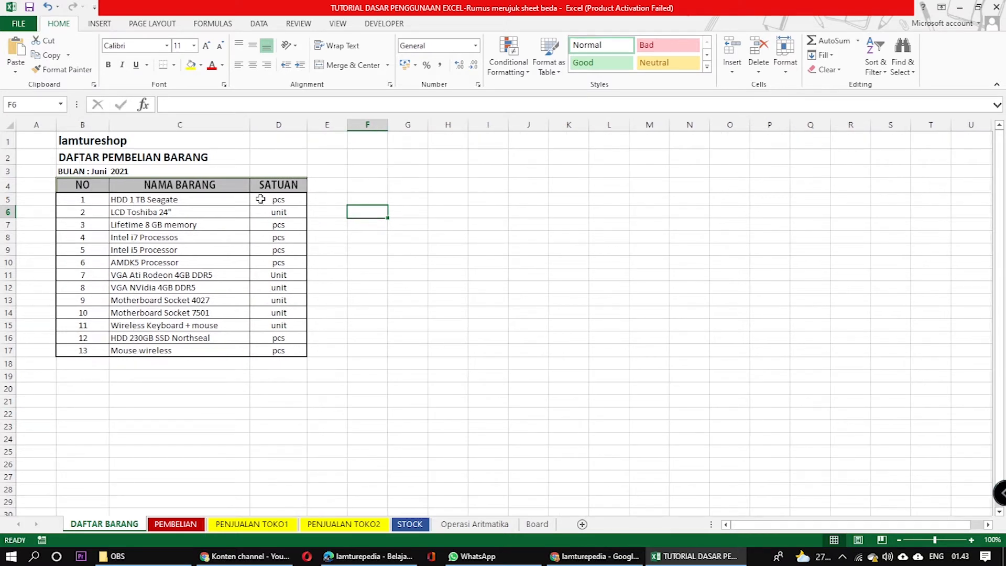
Set the width of the SATUAN column D to 20, based on cell D3
left_click(276, 186)
left_click(278, 170)
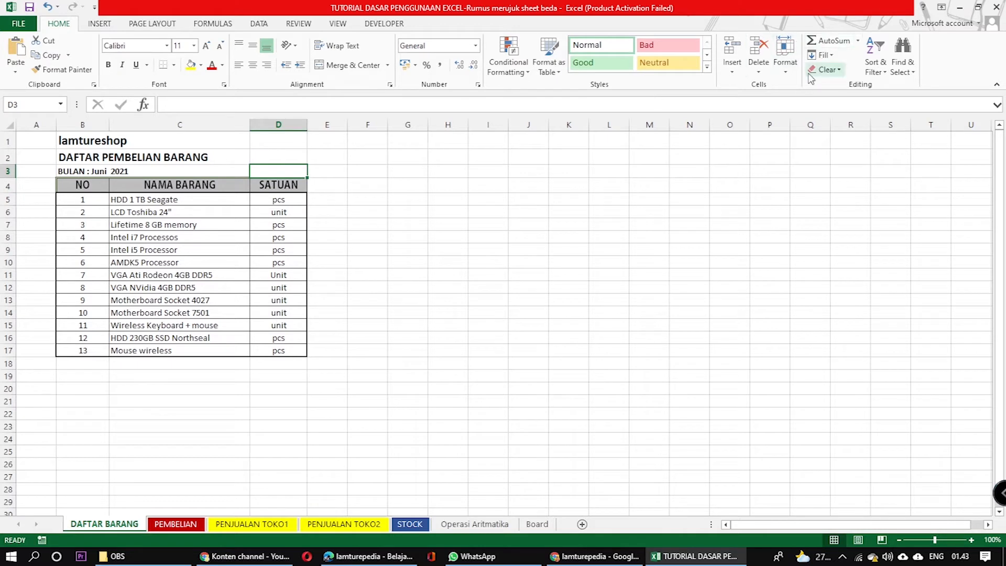
left_click(785, 65)
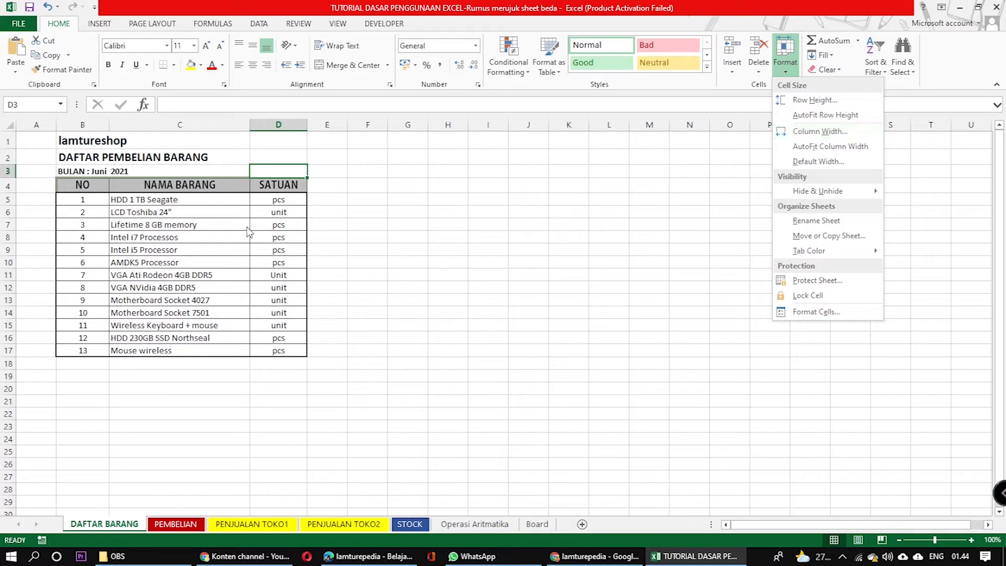
left_click(822, 131)
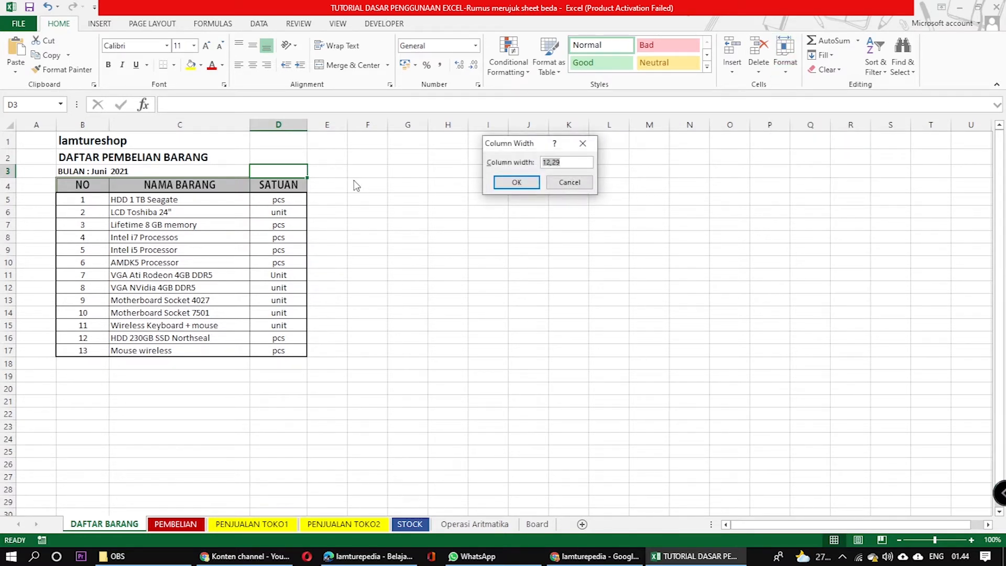
type("20")
left_click(509, 190)
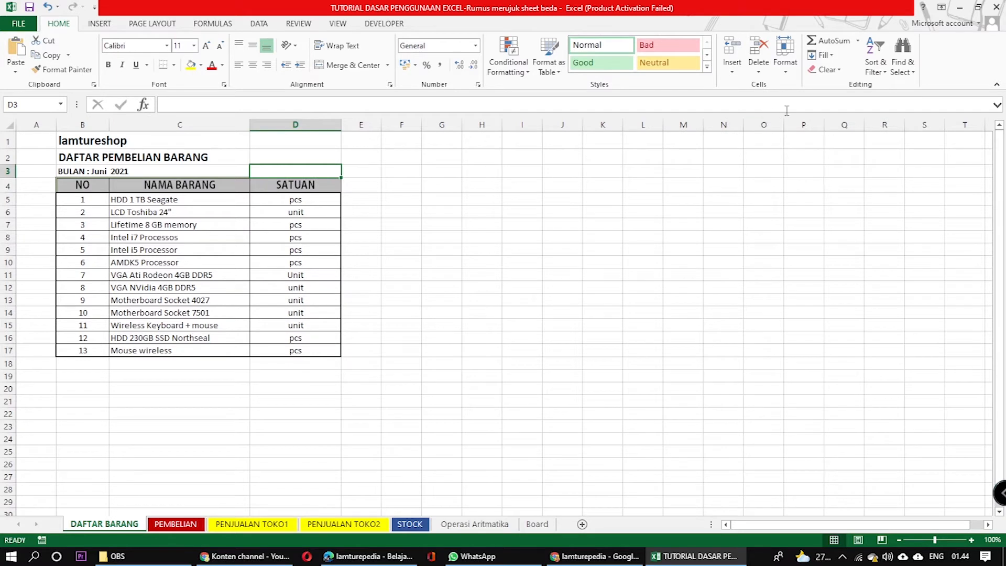
AutoFit the widths of columns B to D to the header cells B4:D4 (NO, NAMA BARANG, SATUAN)
left_click(785, 55)
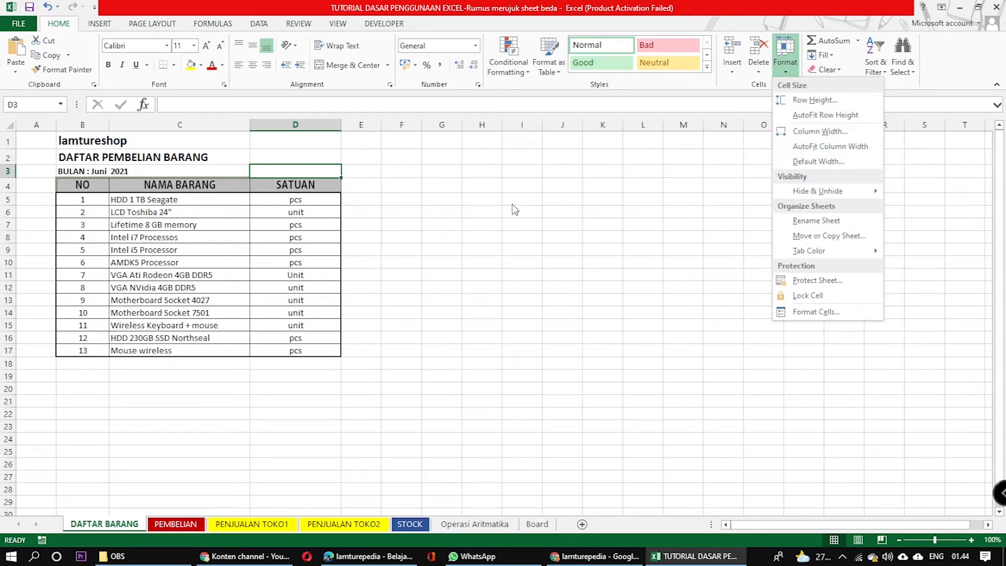
left_click(437, 230)
left_click(264, 198)
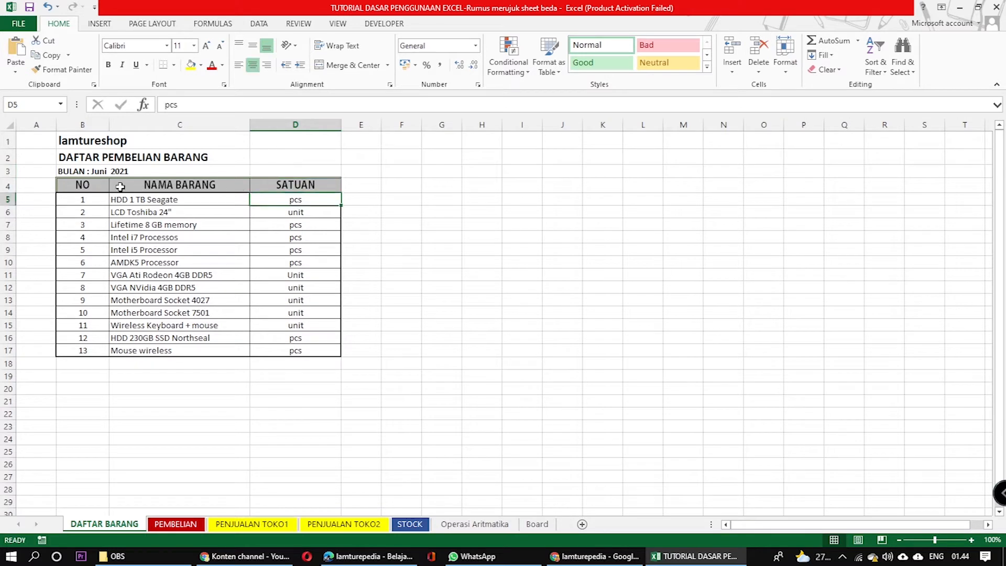
left_click_drag(95, 186, 286, 188)
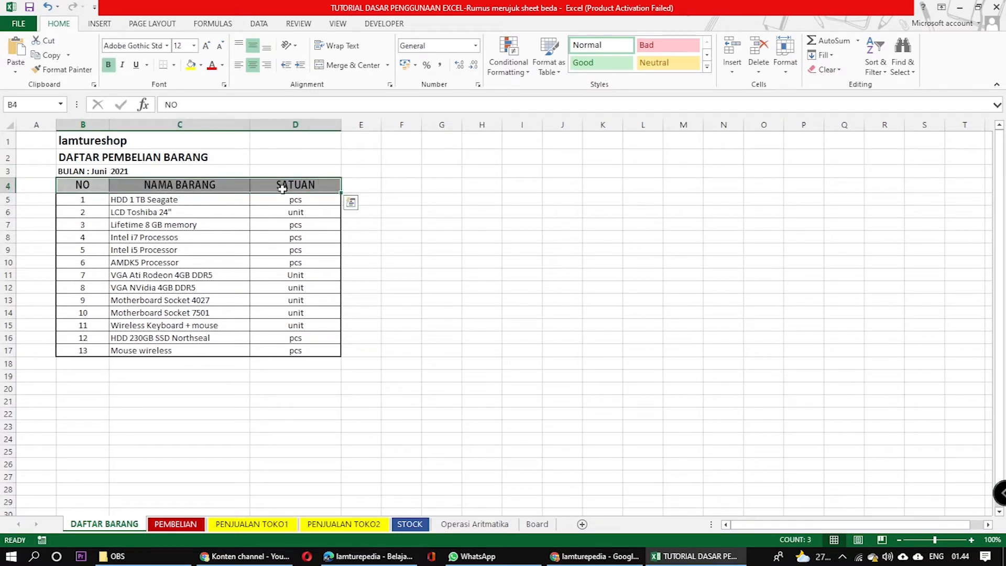
left_click(792, 78)
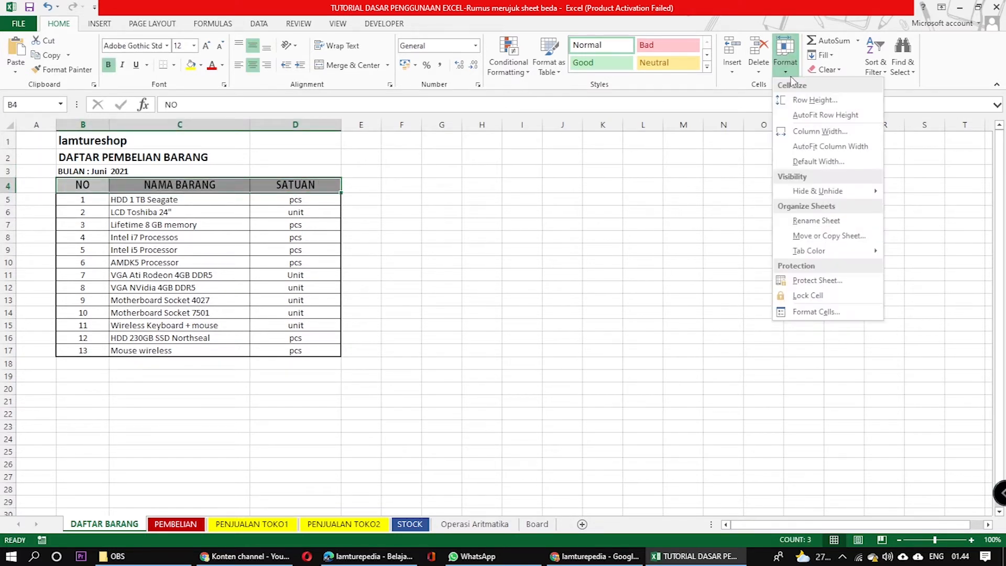
mouse_move(809, 189)
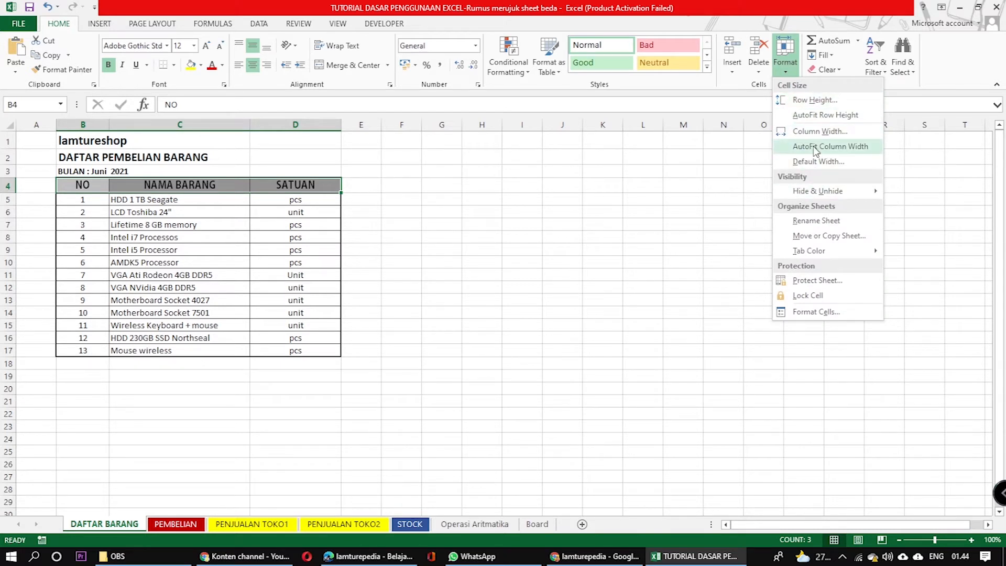
left_click(815, 147)
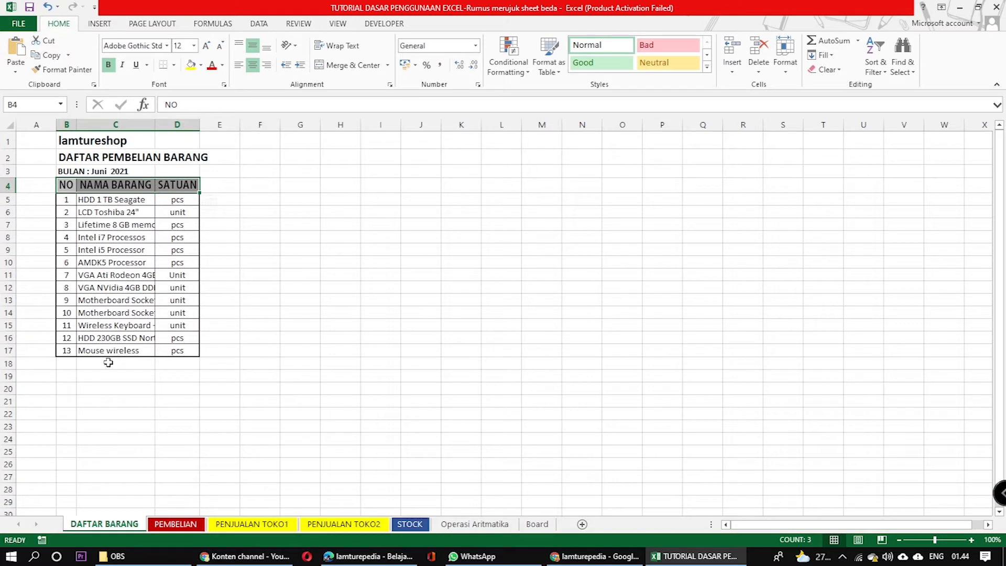
left_click(256, 388)
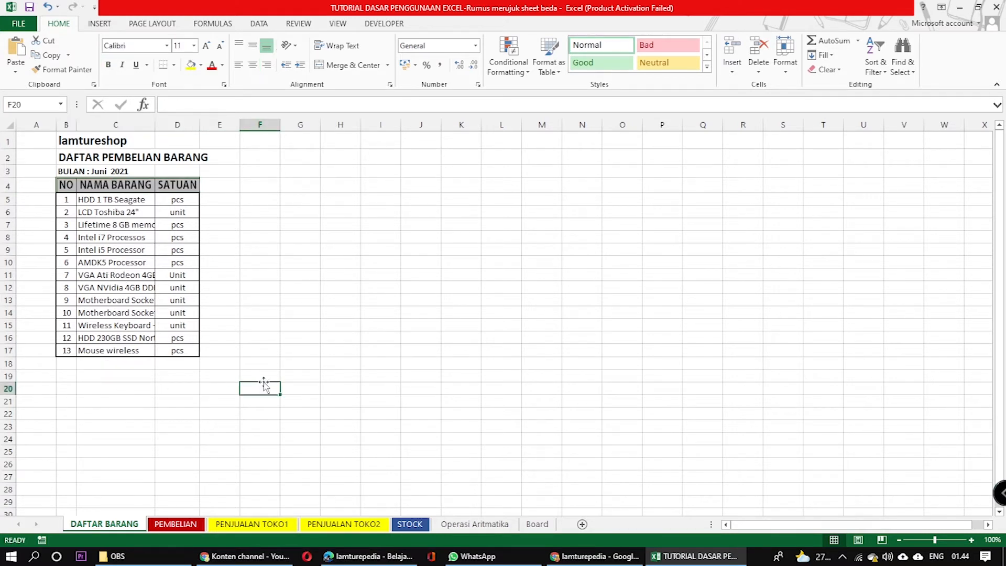
left_click(284, 234)
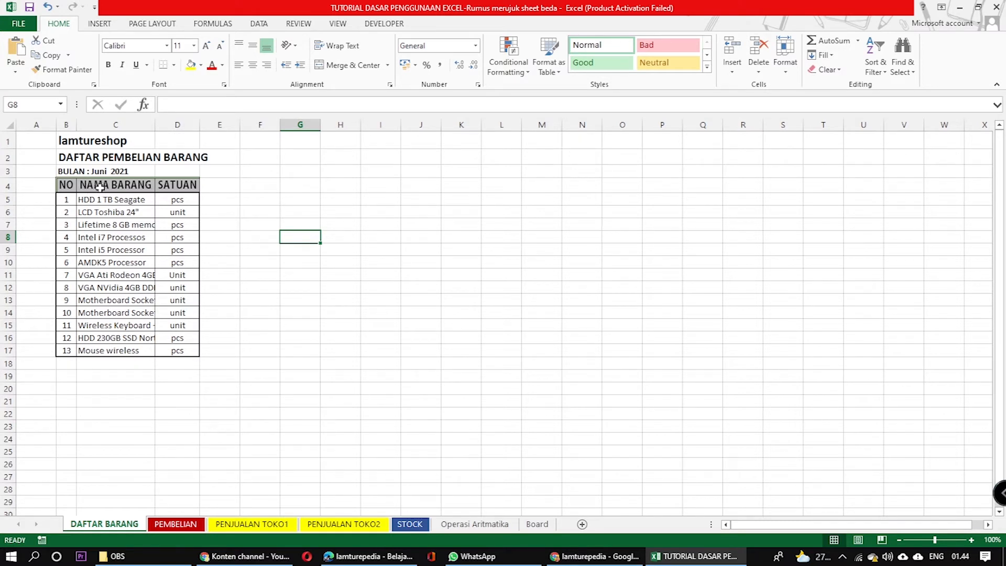
AutoFit the NAMA BARANG column C to its longest entry at the column boundary
left_click(105, 187)
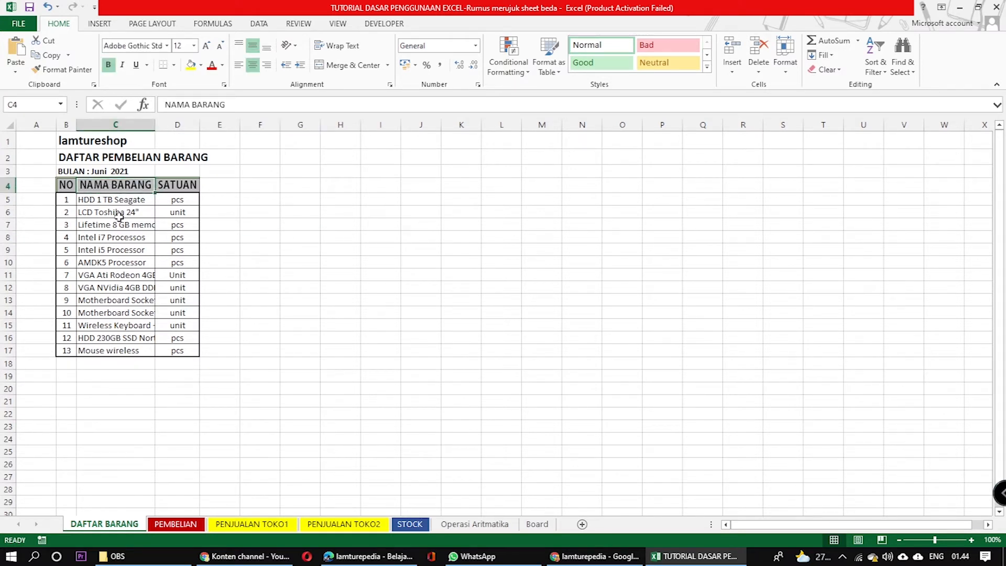
left_click(270, 309)
left_click(142, 276)
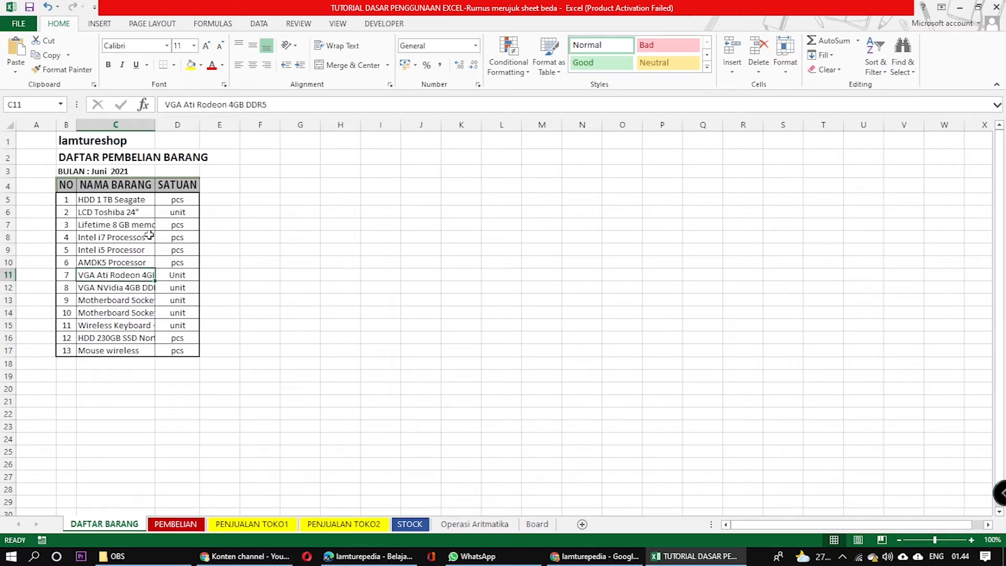
double_click(155, 126)
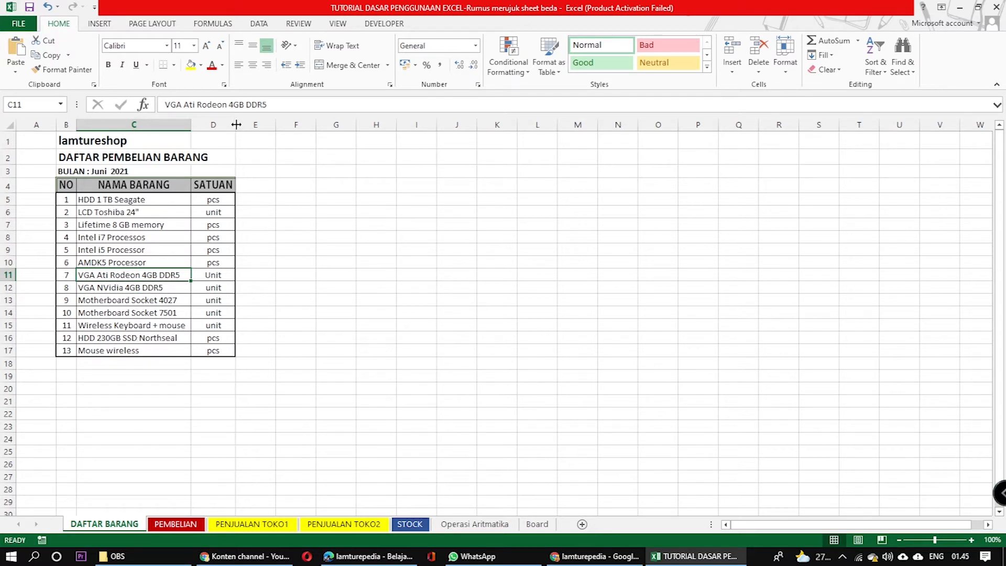
Narrow the SATUAN column D freehand and AutoFit it back to its contents at the column boundary
left_click_drag(231, 122, 216, 122)
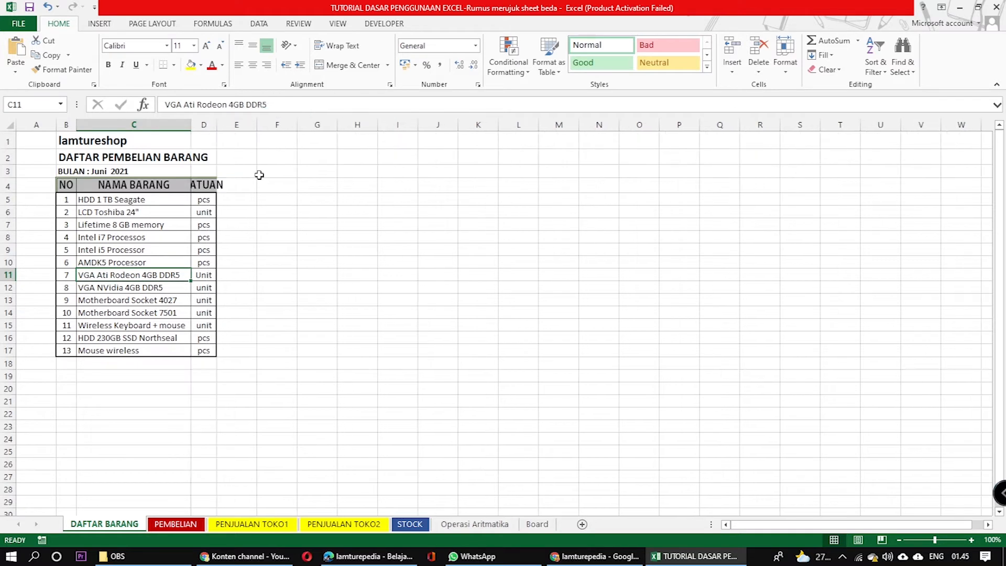
double_click(216, 125)
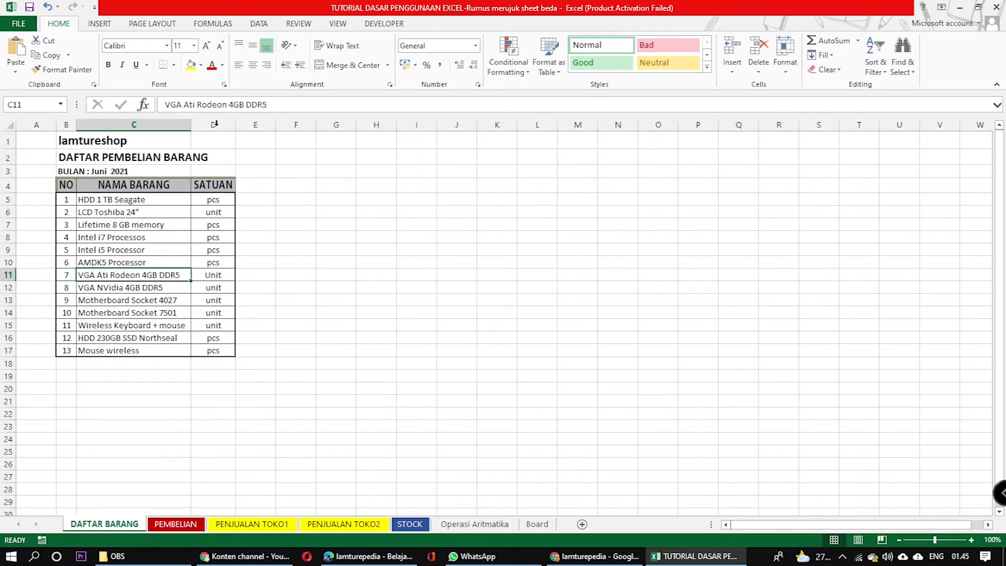
left_click(338, 298)
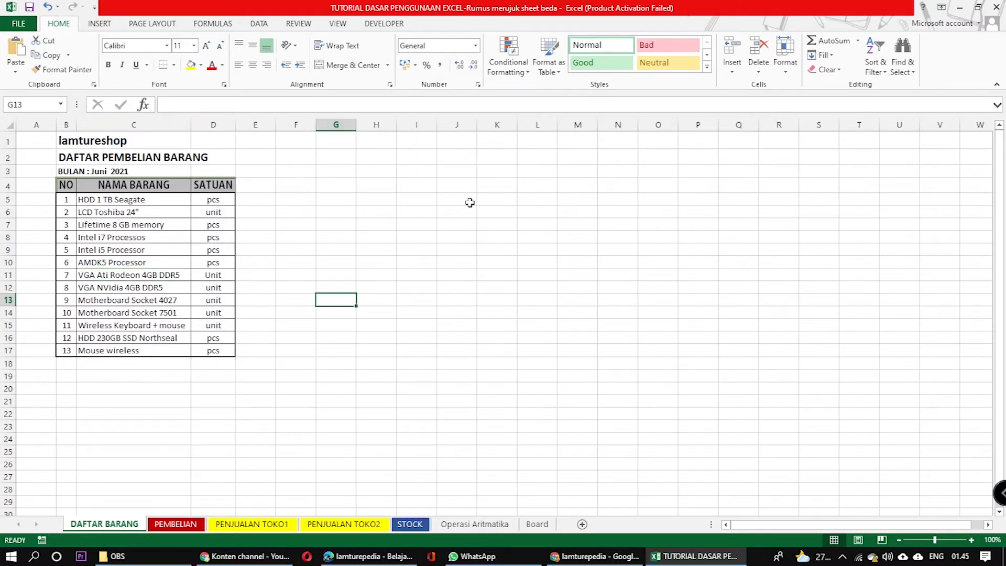
Hide row 7, the Lifetime 8 GB memory item, based on cell B7
left_click(394, 212)
left_click(780, 69)
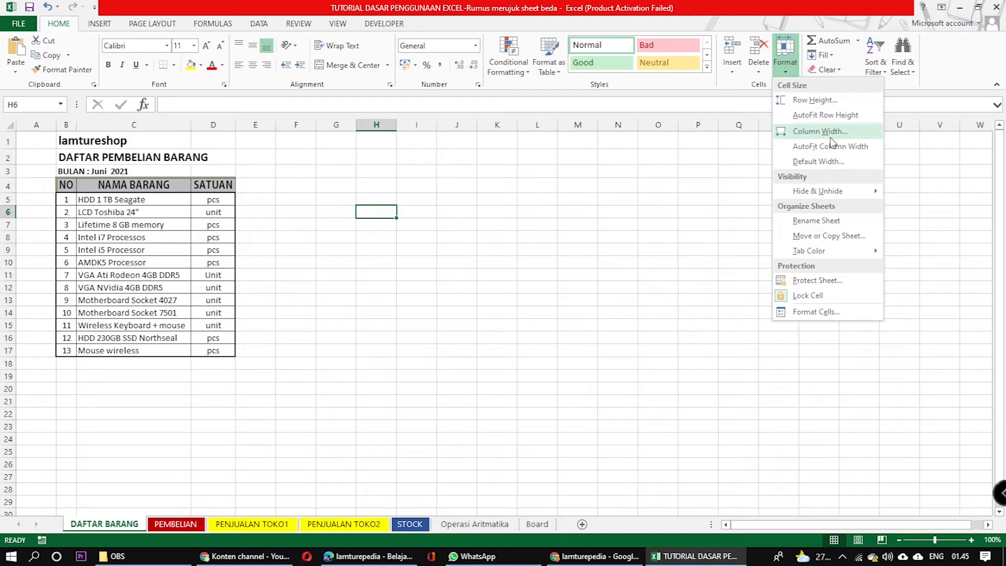
mouse_move(811, 192)
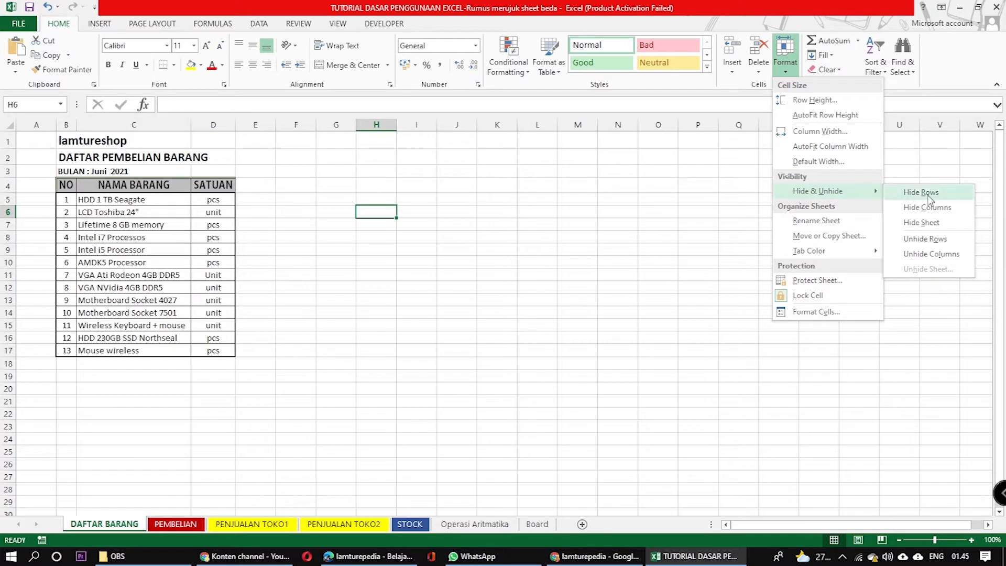
left_click(529, 209)
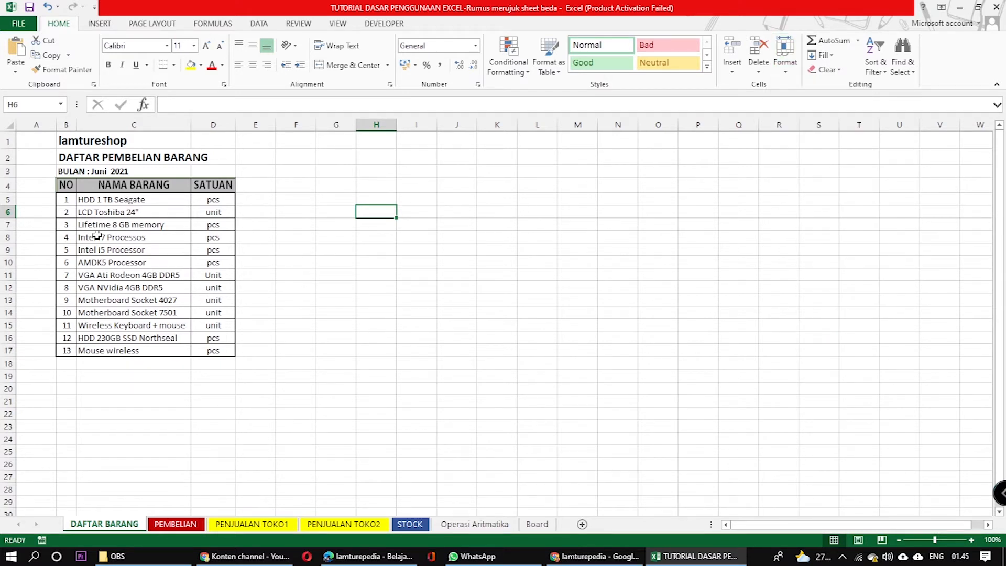
left_click(64, 226)
left_click(783, 76)
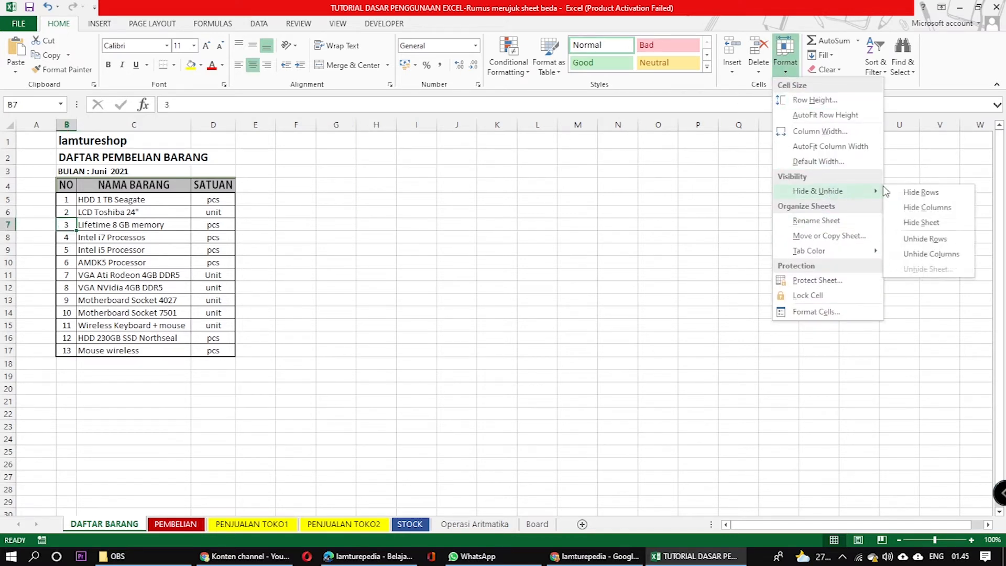
left_click(918, 192)
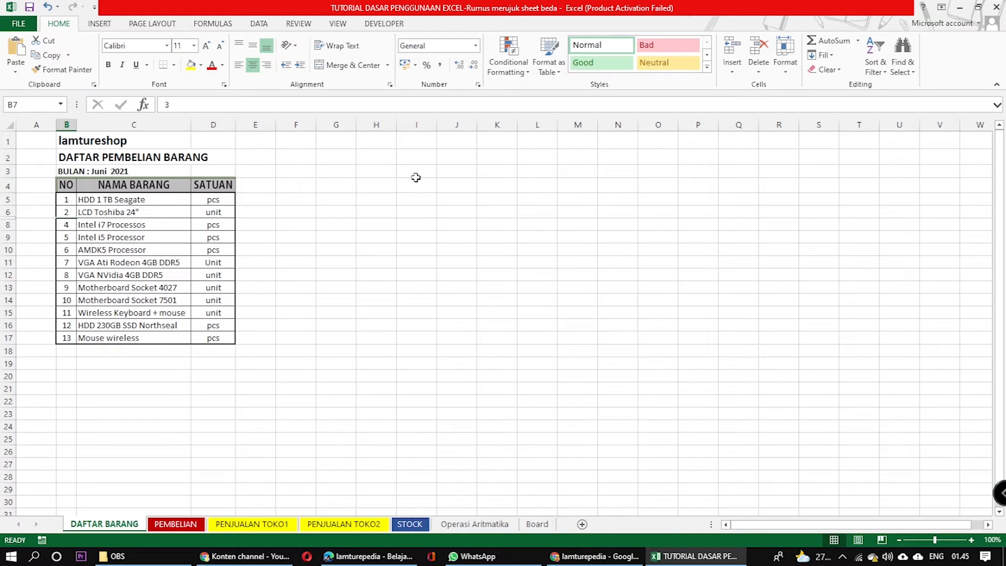
Hide the Operasi Aritmatika sheet
left_click(795, 67)
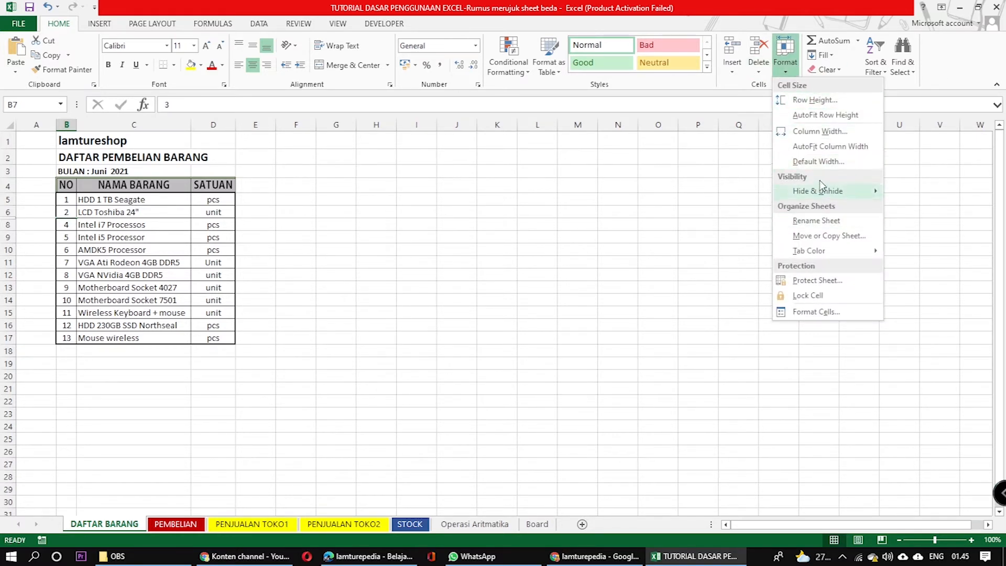
mouse_move(835, 191)
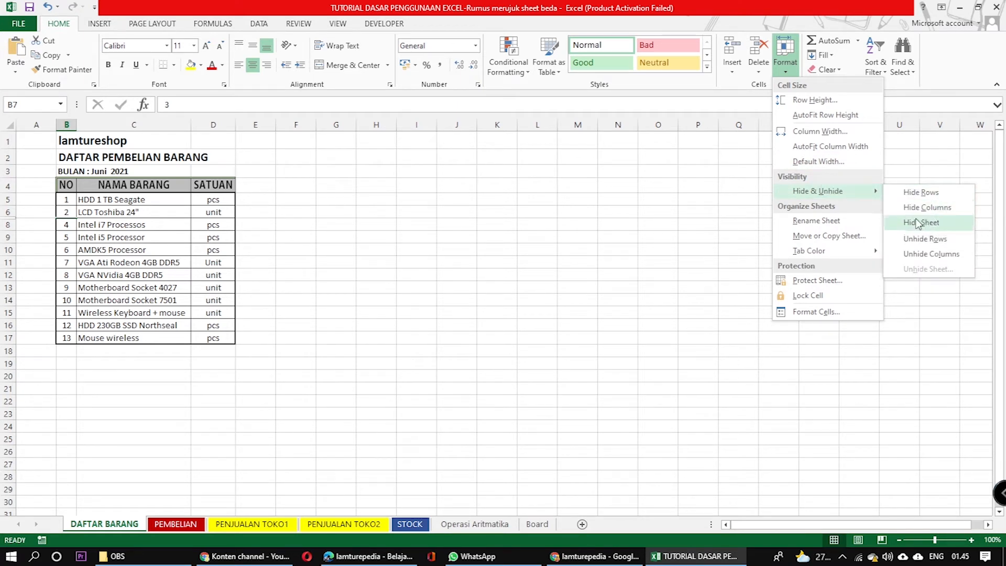
left_click(419, 524)
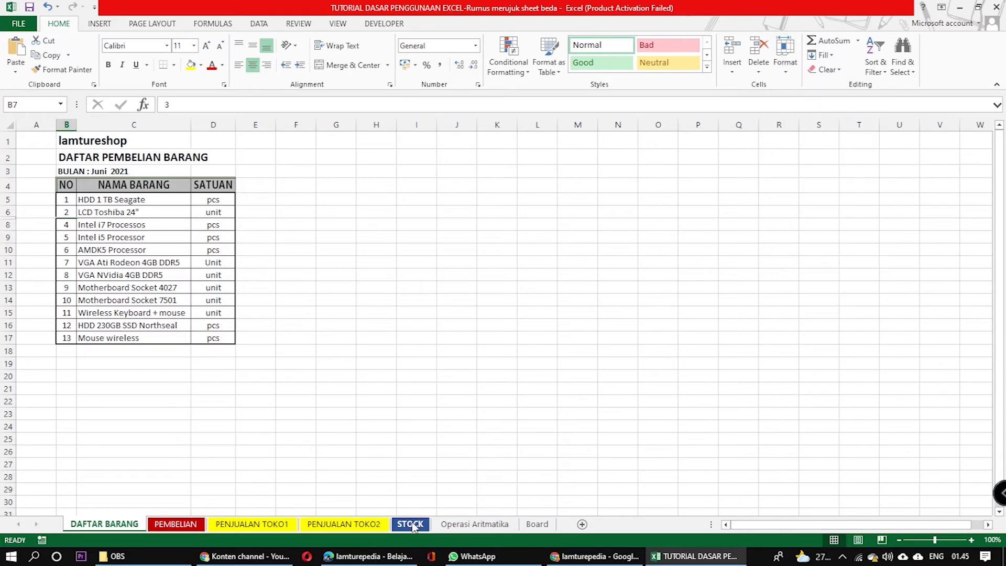
left_click(460, 523)
left_click(536, 524)
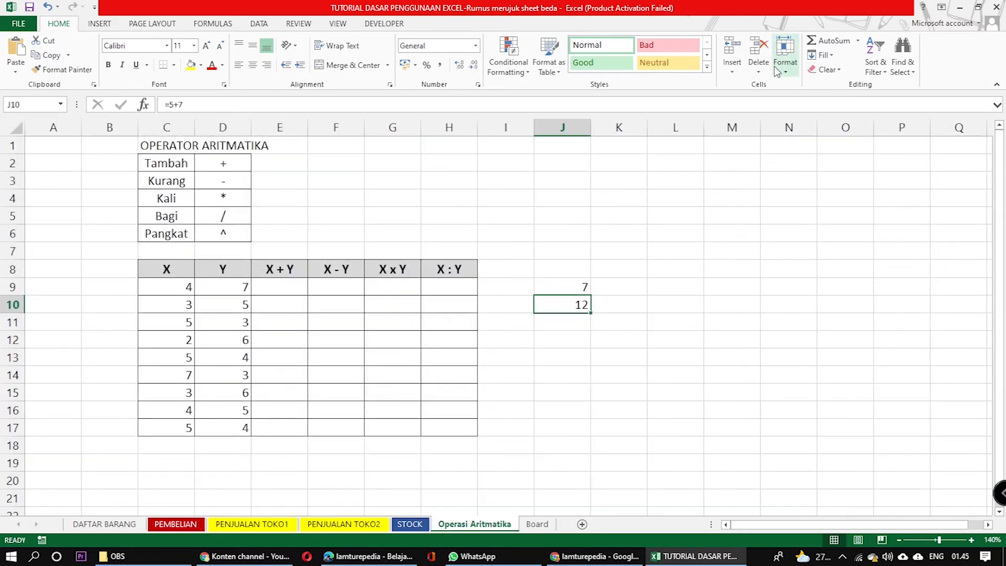
left_click(784, 69)
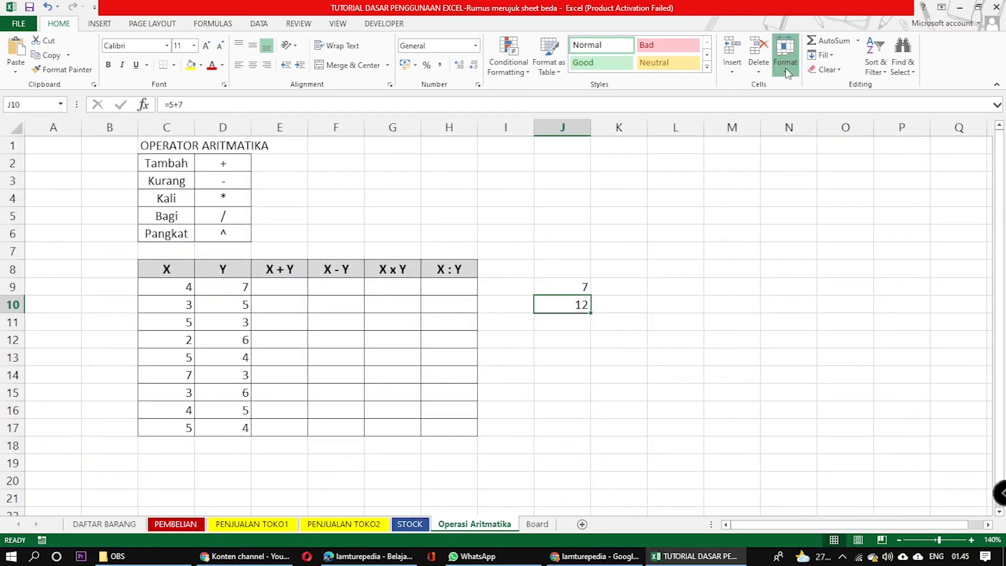
mouse_move(843, 191)
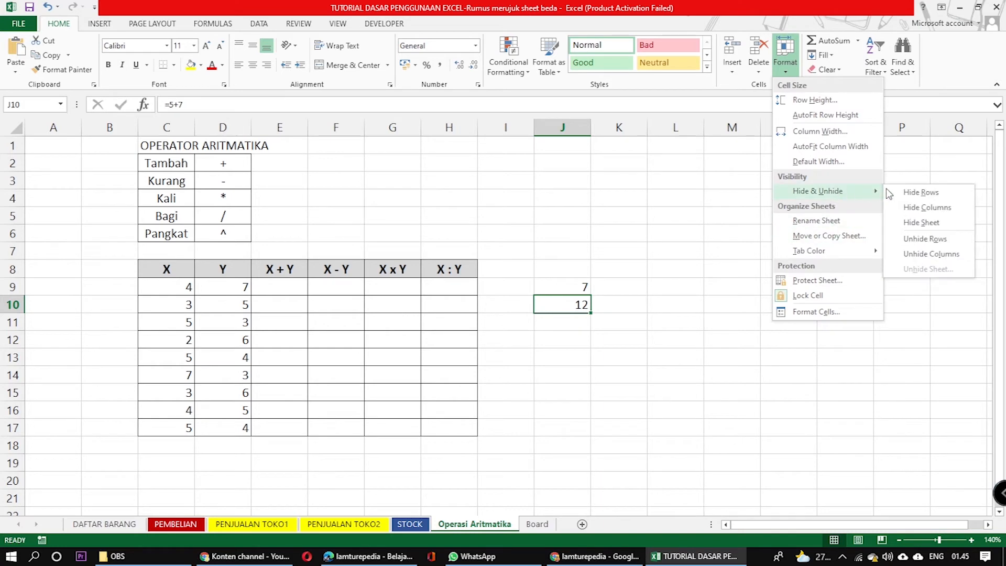
left_click(924, 224)
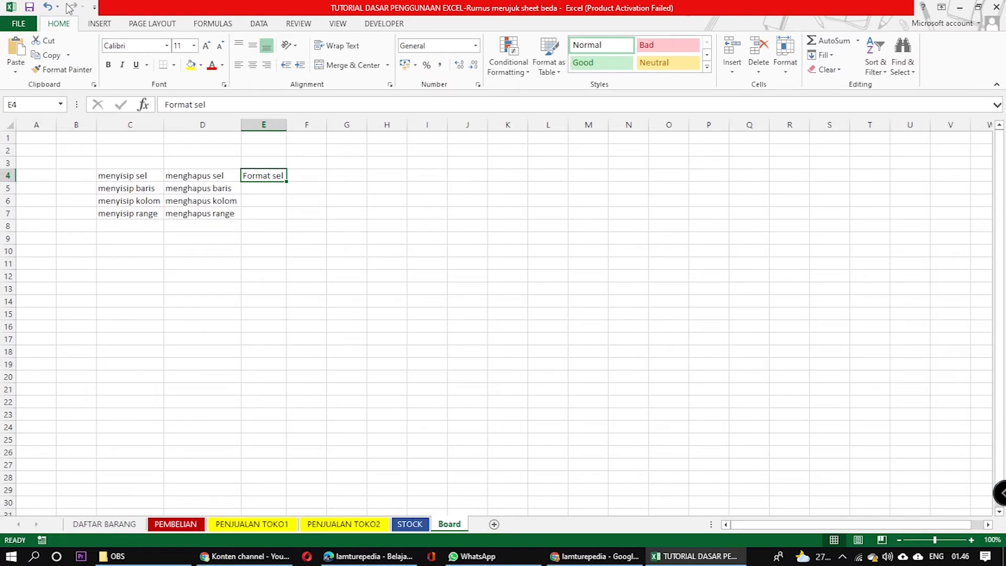
Undo the hiding of row 7 in the DAFTAR BARANG sheet
left_click(46, 8)
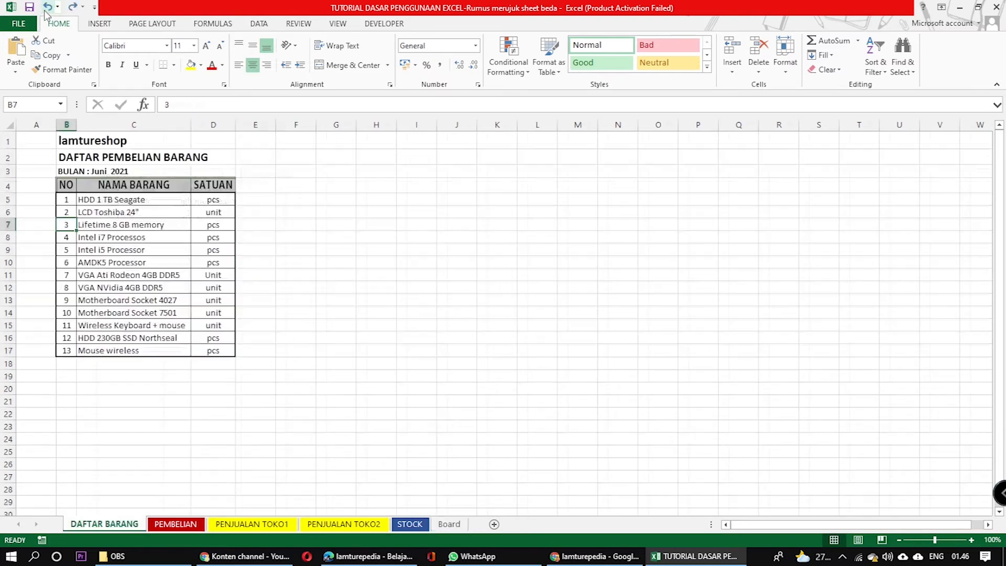
left_click(376, 245)
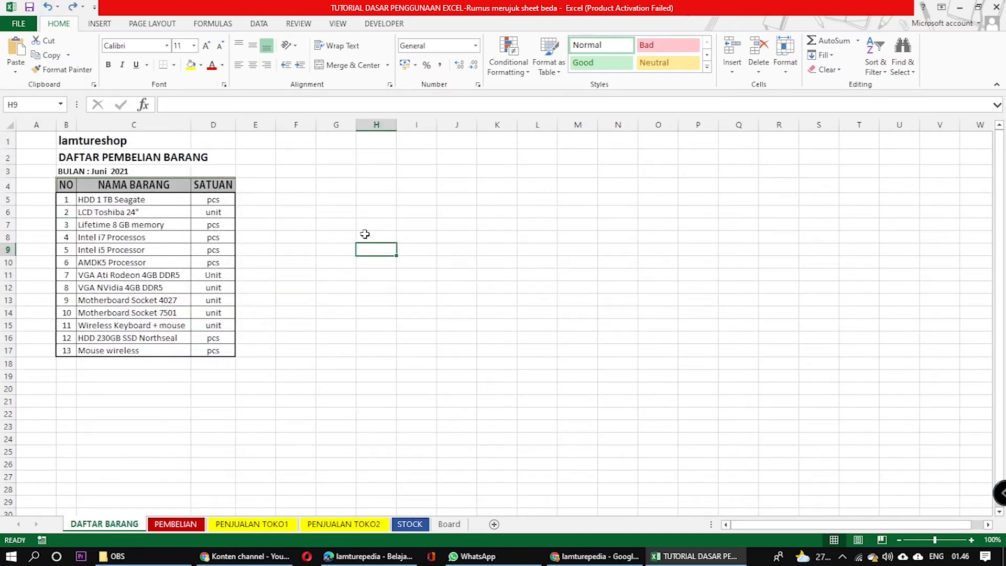
left_click(784, 57)
mouse_move(851, 197)
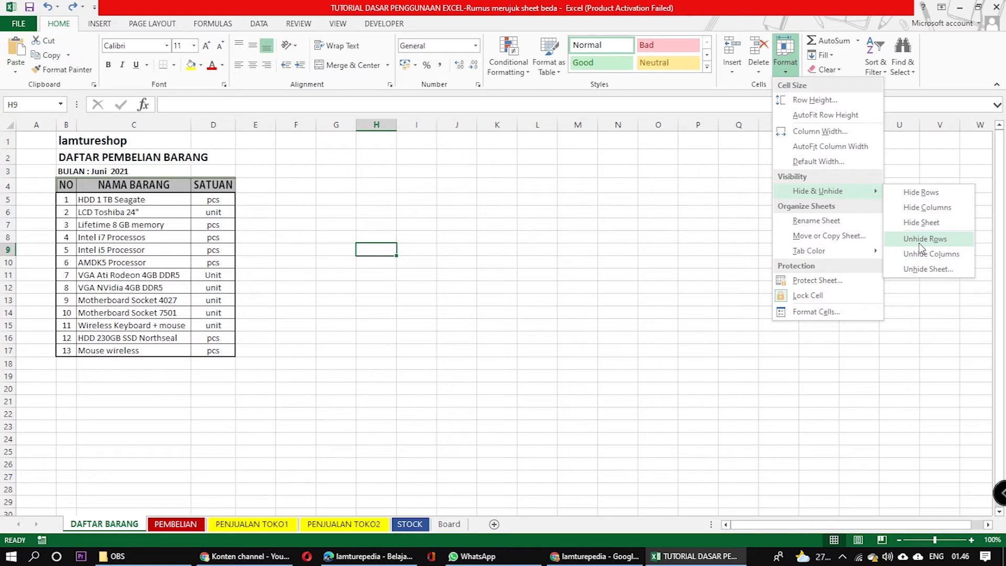
left_click(487, 268)
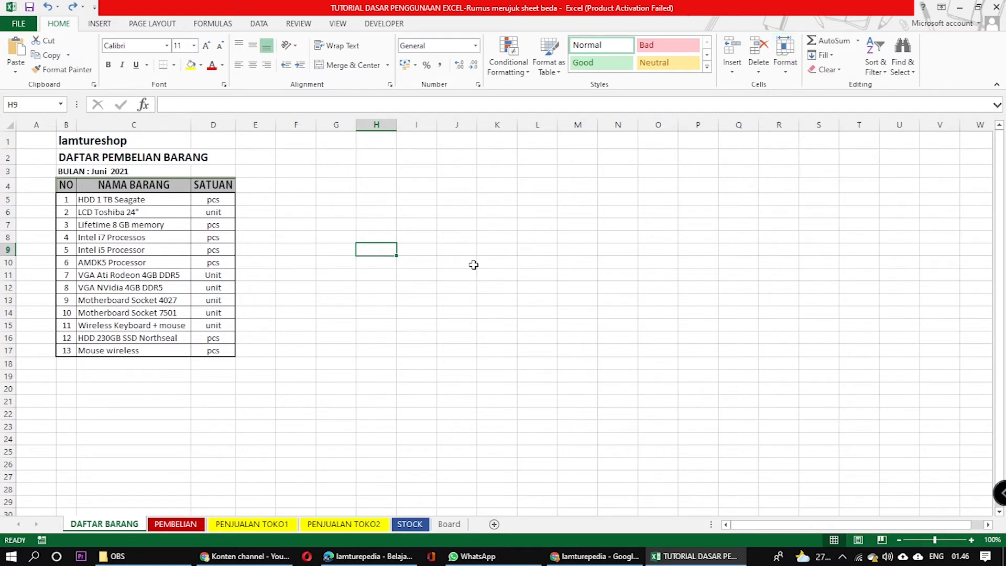
Hide the Lifetime 8 GB memory row 7 again, based on cell C7
left_click(99, 226)
left_click(784, 72)
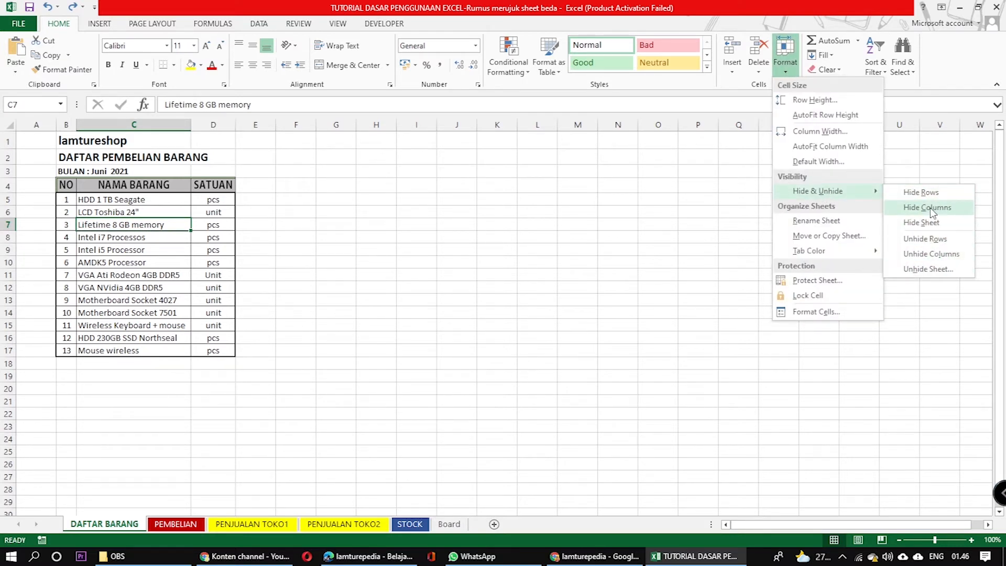
left_click(926, 193)
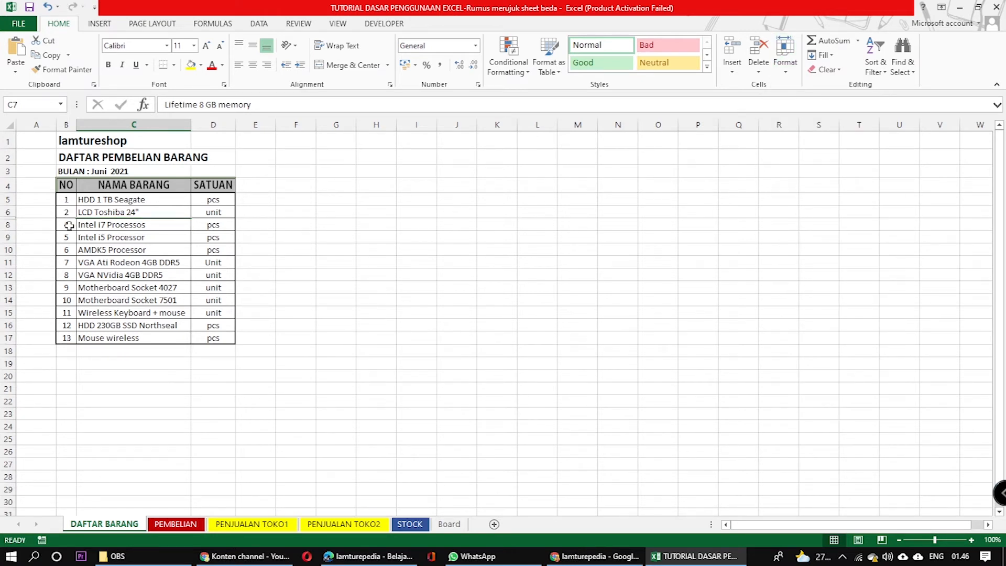
left_click(376, 240)
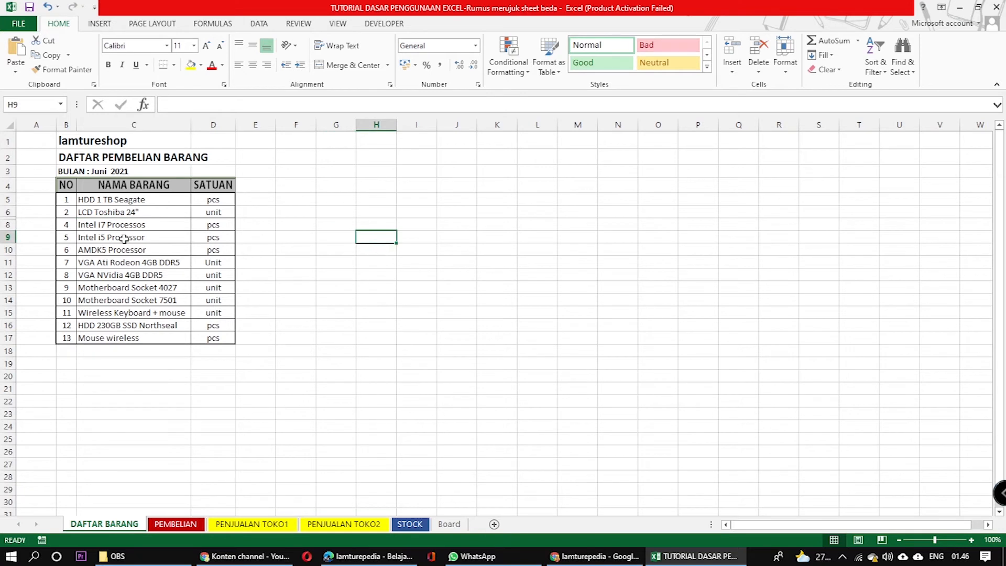
Unhide row 7 in the DAFTAR BARANG sheet based on the cell range A6:A8 spanning the hidden row
left_click(66, 212)
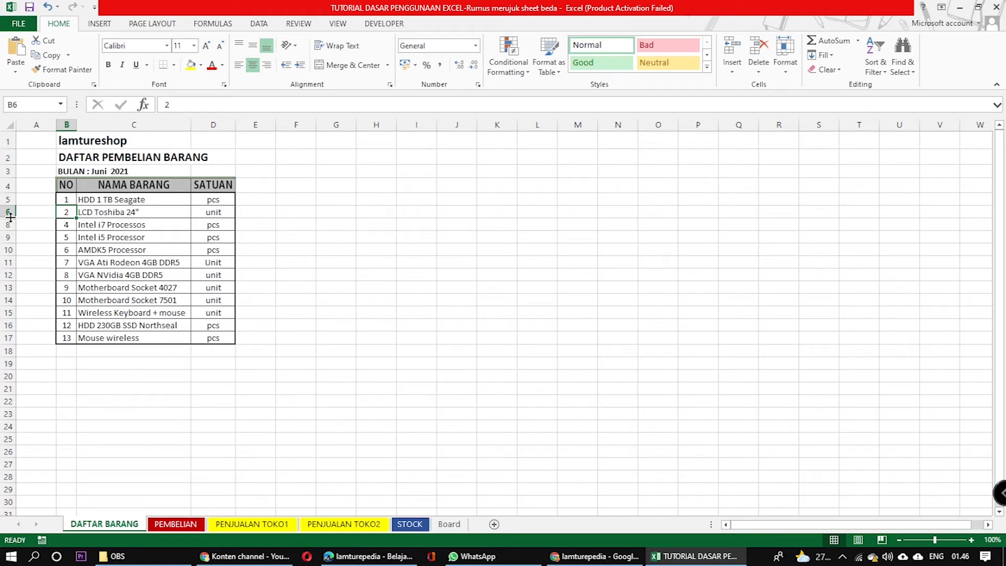
left_click(115, 244)
left_click(69, 212)
left_click_drag(68, 215, 37, 225)
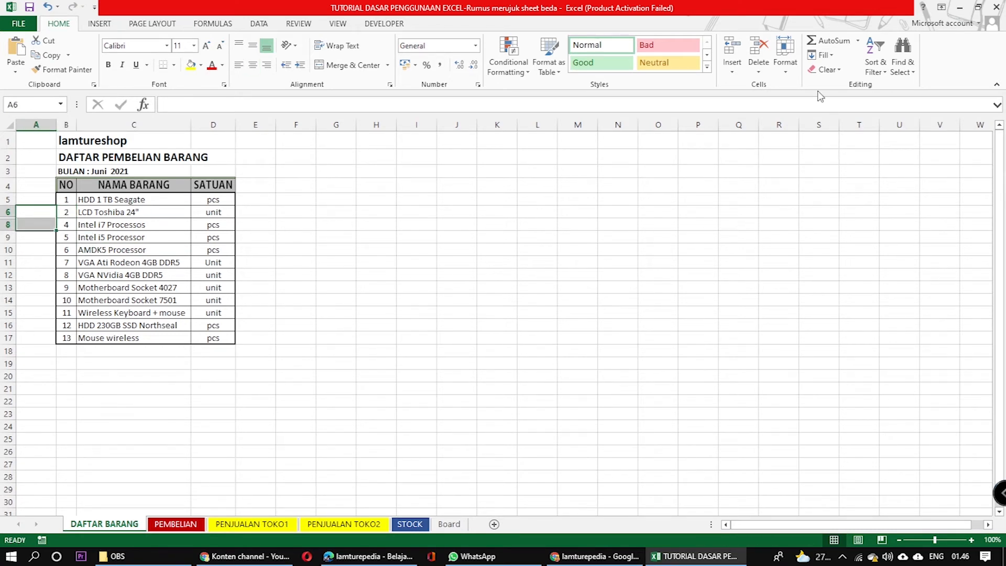
left_click(784, 58)
mouse_move(856, 193)
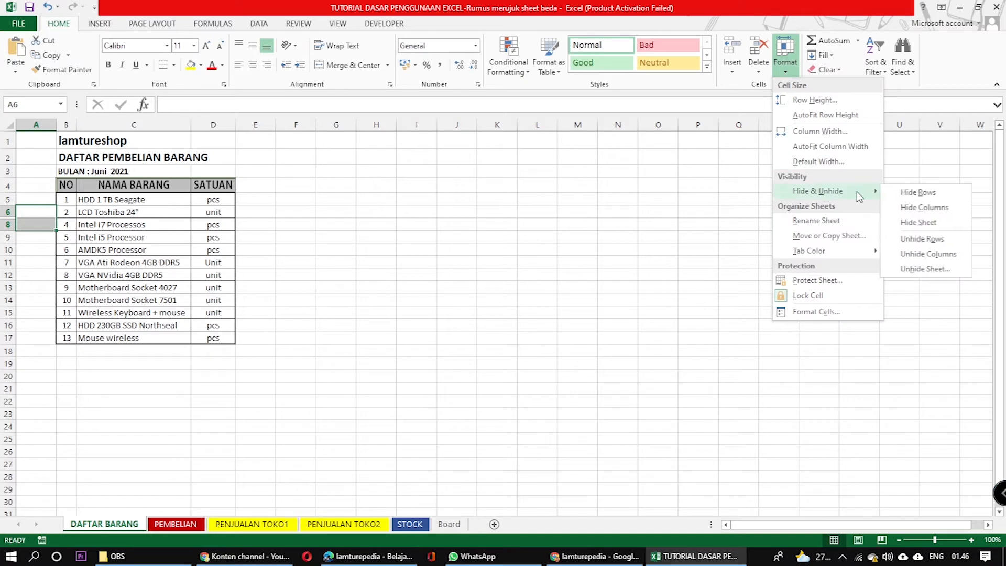
left_click(926, 240)
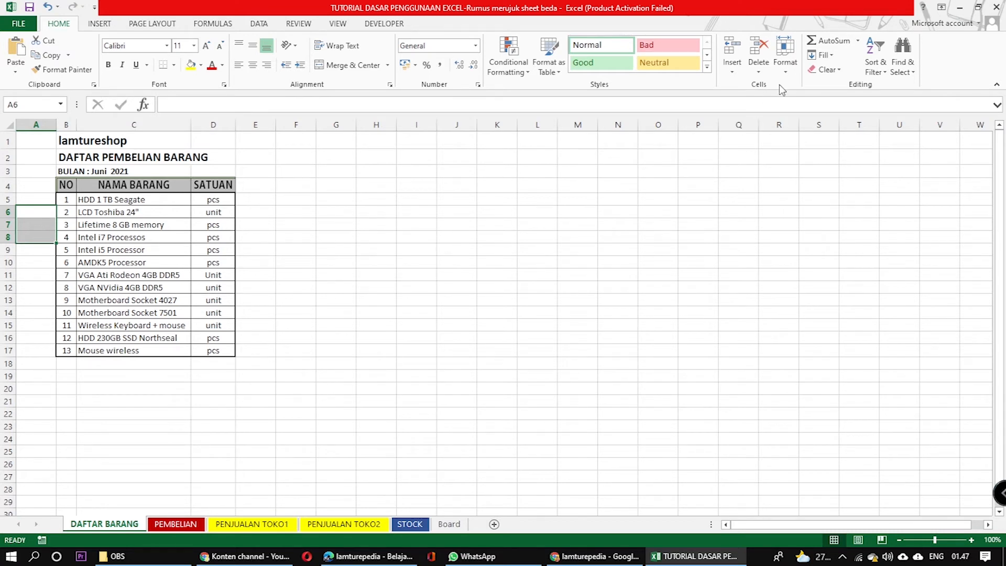
left_click(786, 67)
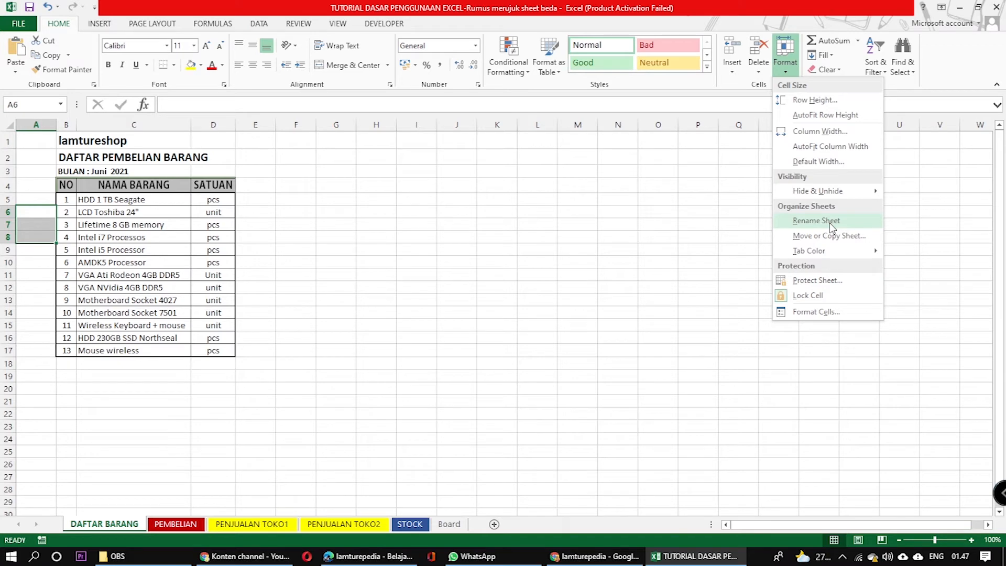
right_click(187, 526)
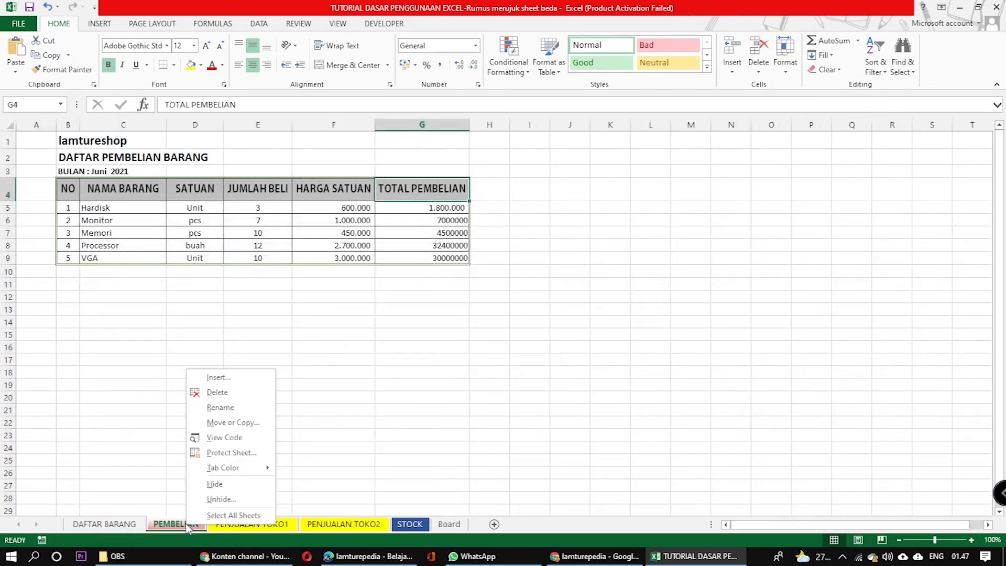
right_click(111, 523)
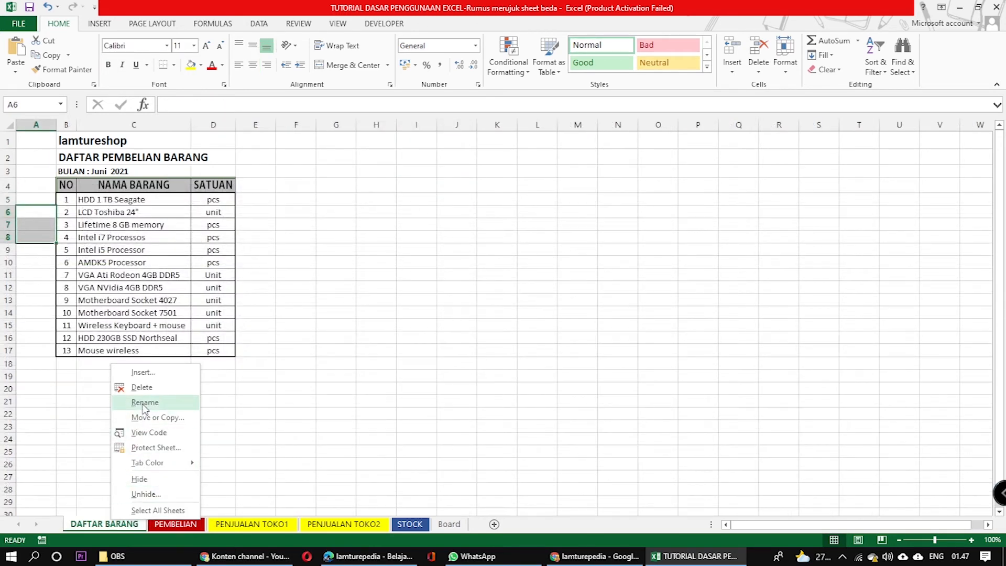
left_click(355, 385)
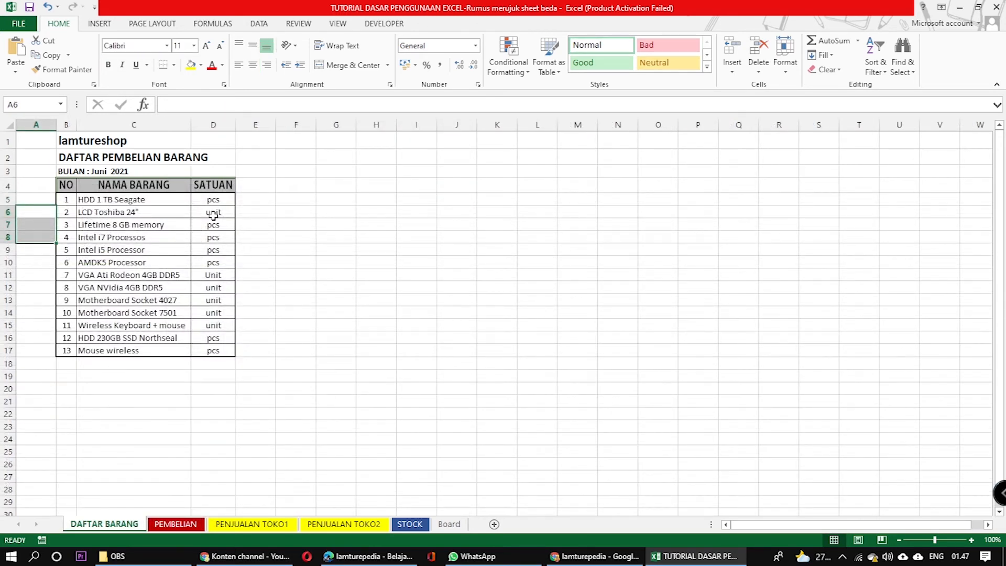
left_click(784, 73)
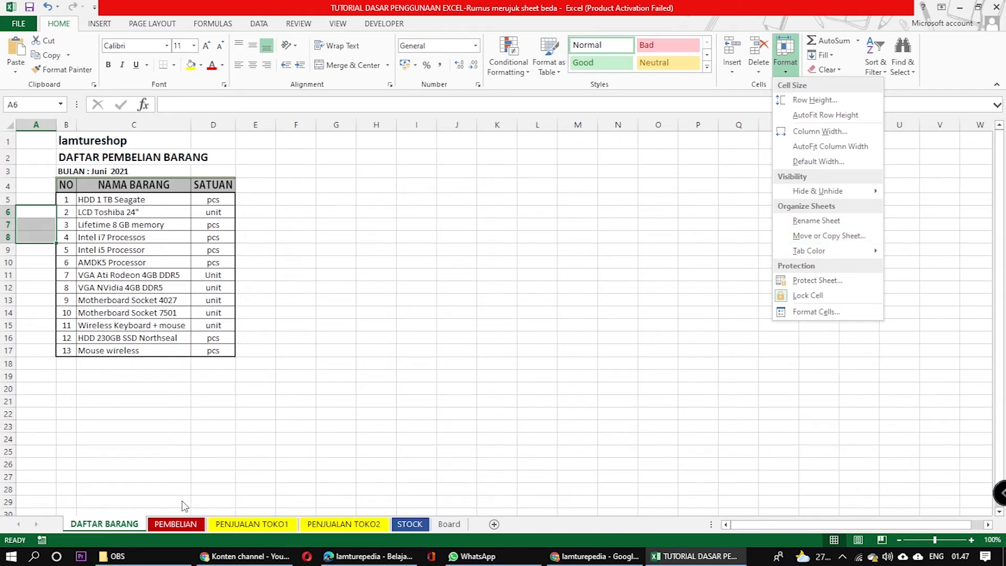
left_click(116, 527)
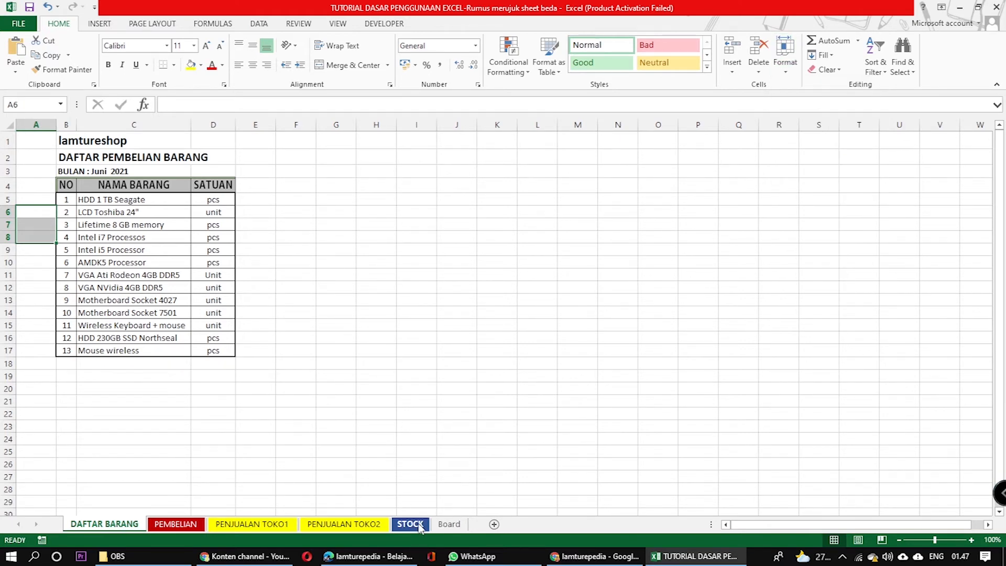
left_click(348, 525)
left_click(124, 526)
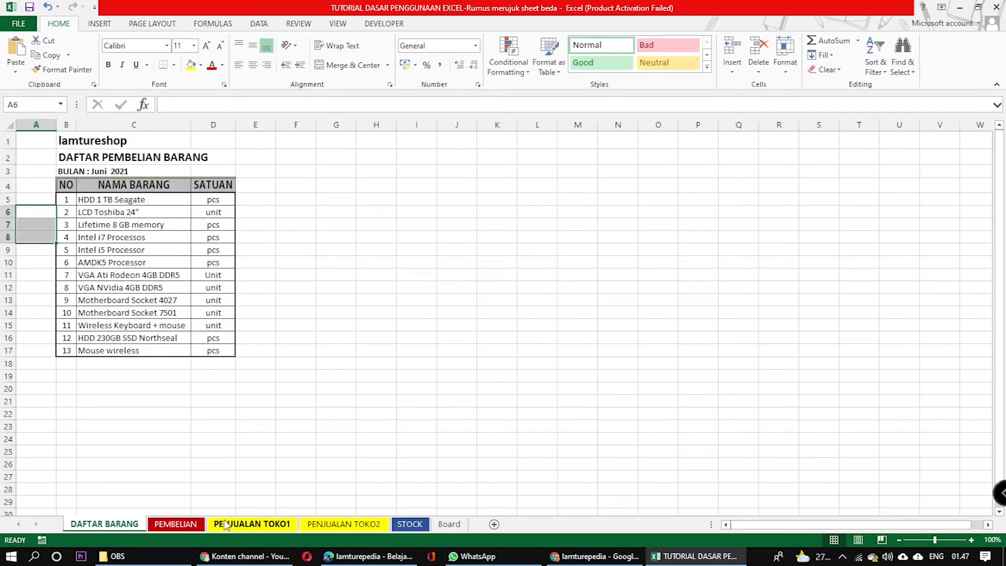
Move the PEMBELIAN sheet before the Board sheet within the same workbook, without creating a copy
left_click(175, 524)
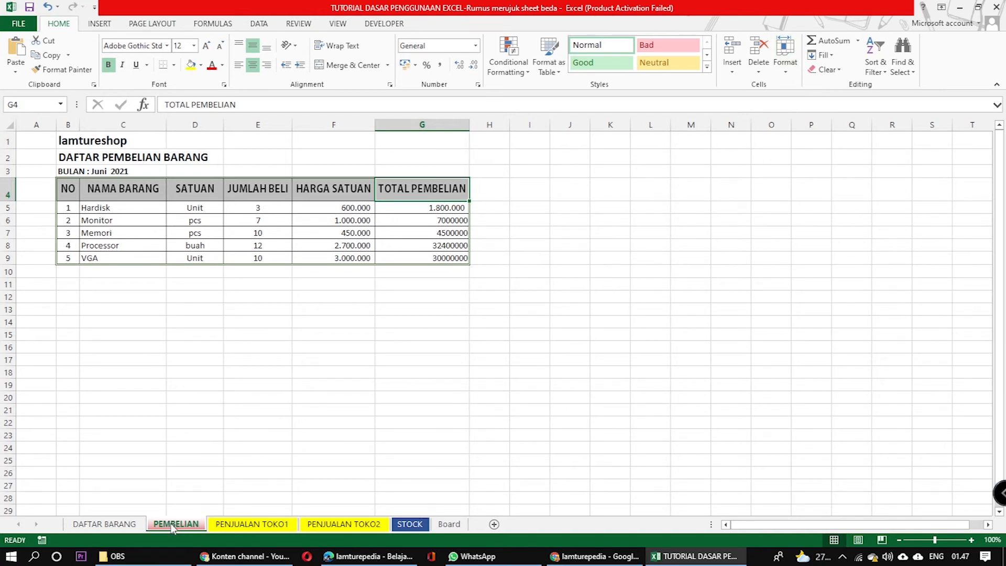
left_click(784, 55)
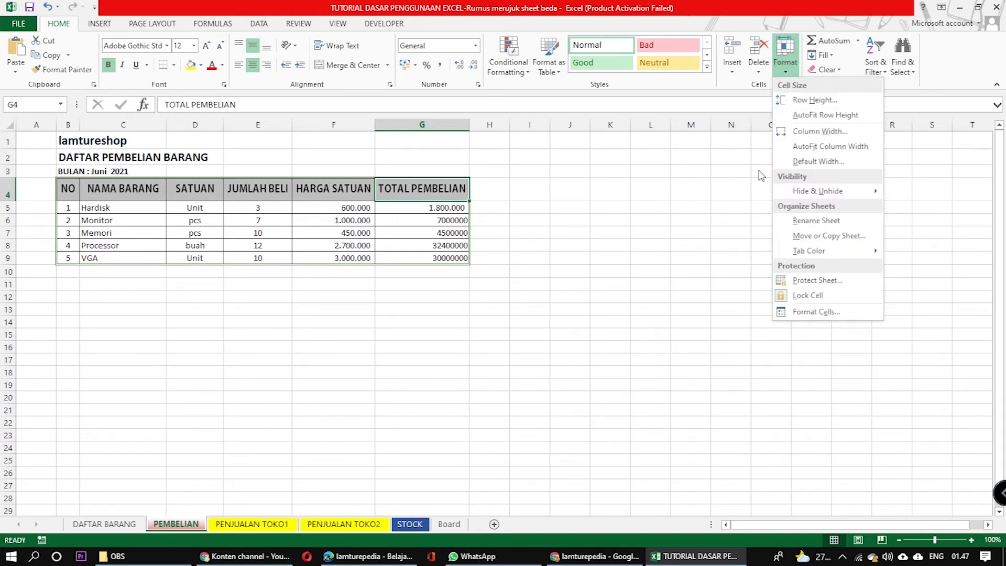
left_click(835, 236)
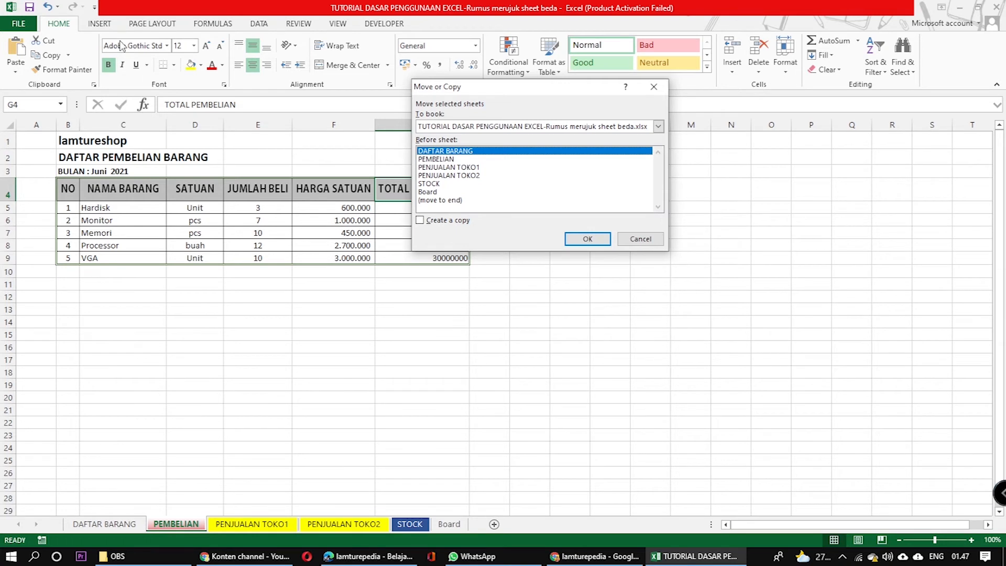
left_click(658, 127)
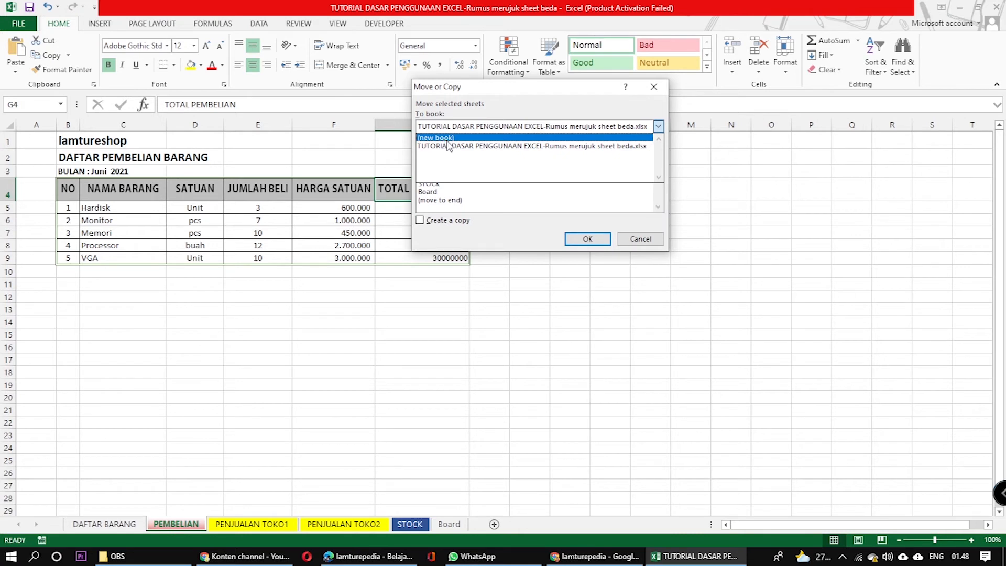
left_click(518, 146)
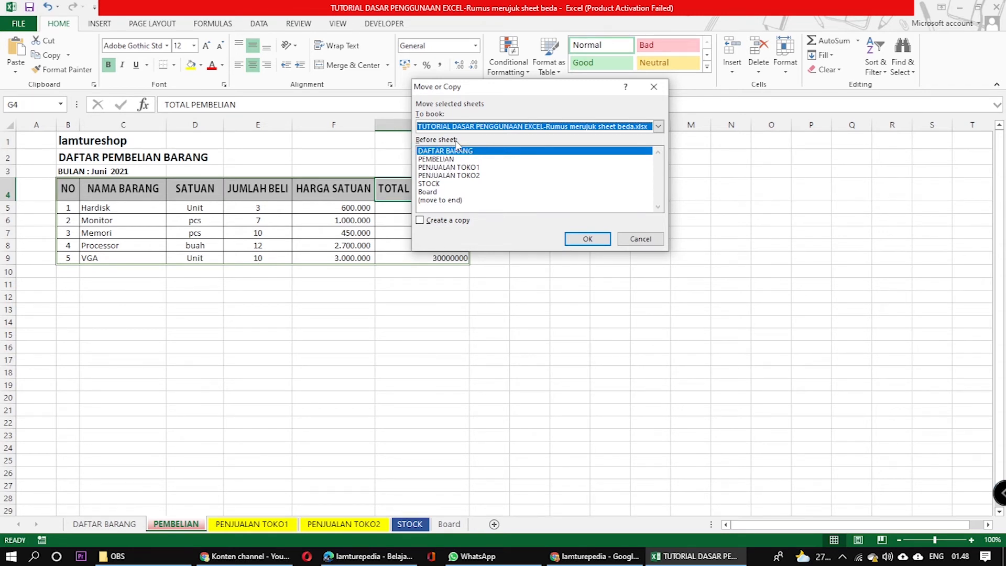
left_click(435, 160)
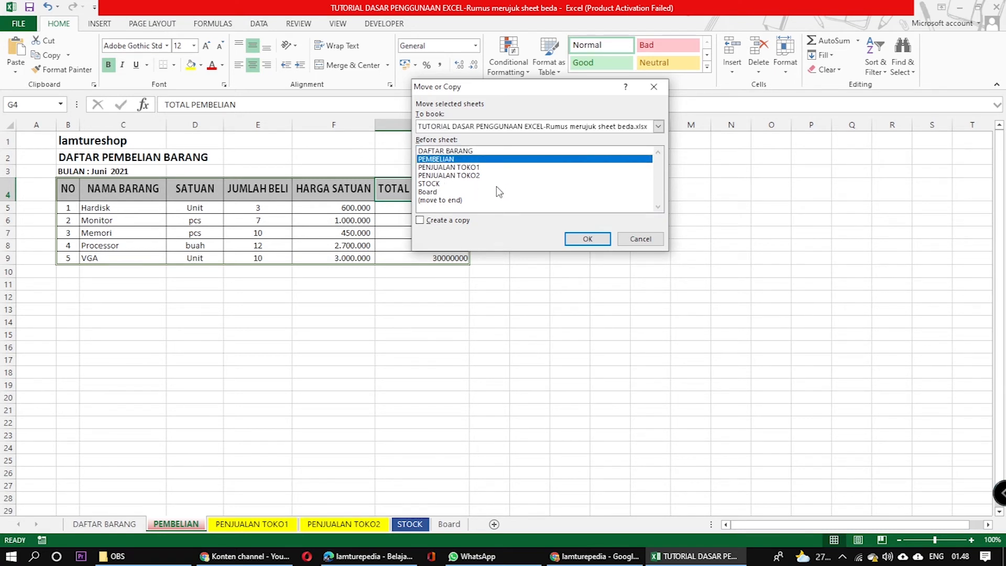
left_click(429, 192)
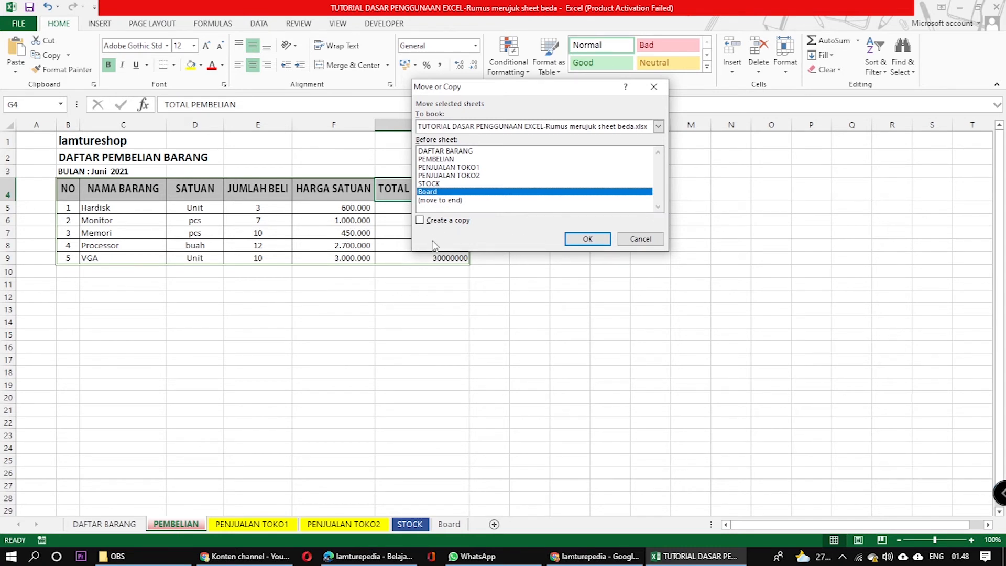
left_click(420, 222)
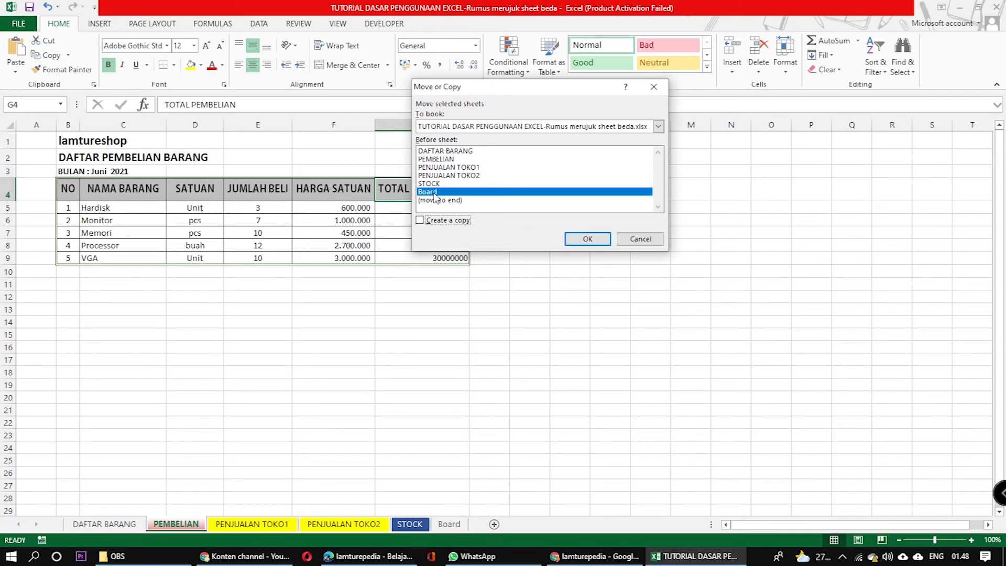
left_click(587, 238)
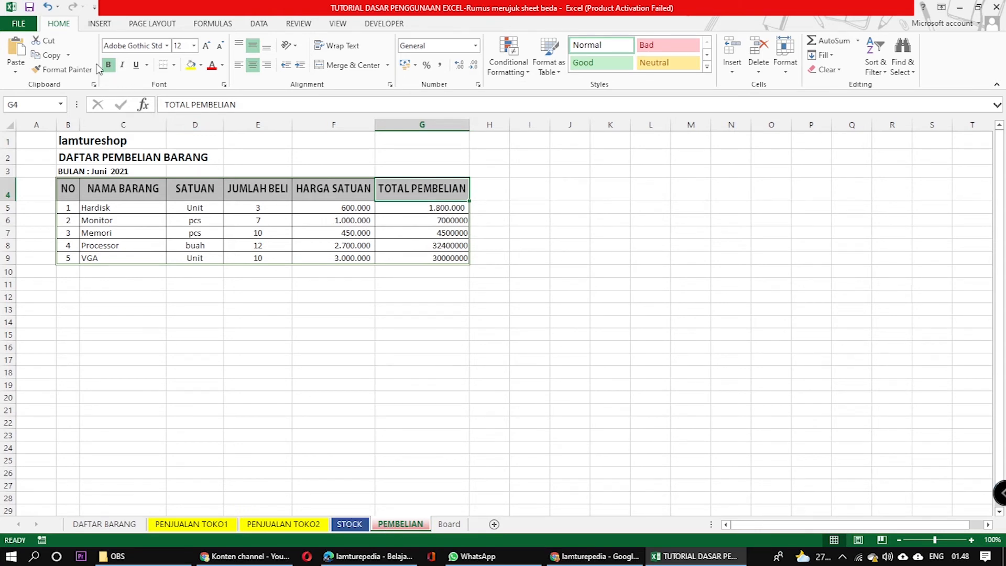
Undo the unhiding of row 7 and move the PEMBELIAN sheet back to directly after DAFTAR BARANG
left_click(47, 7)
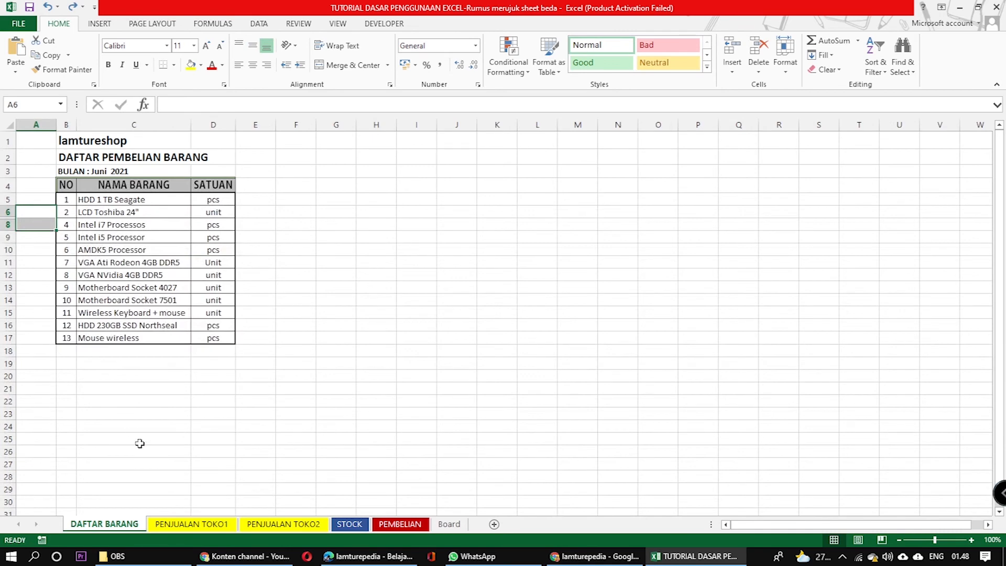
left_click_drag(396, 526, 157, 530)
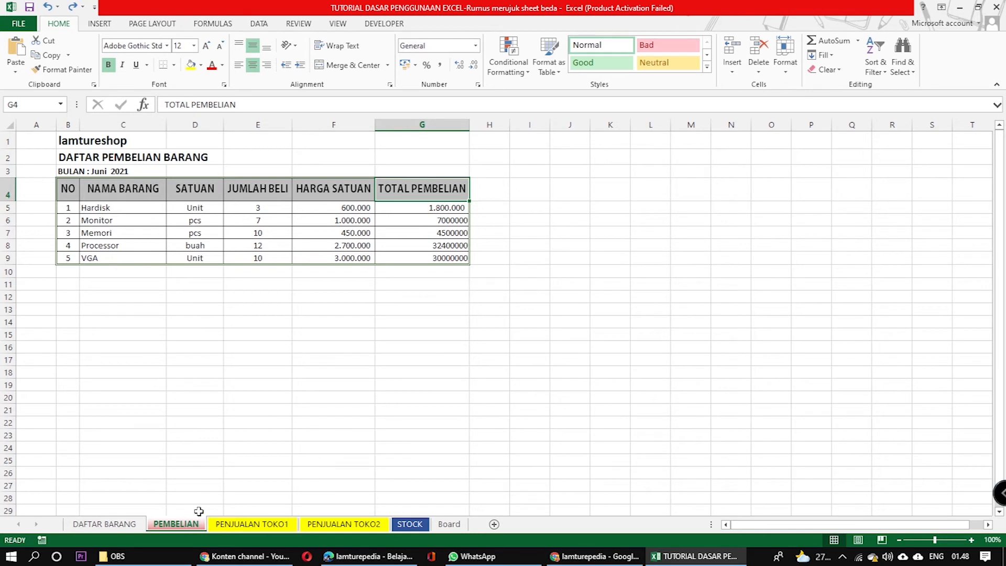
Create a copy of the PEMBELIAN sheet before the Board sheet in the same workbook
left_click(783, 67)
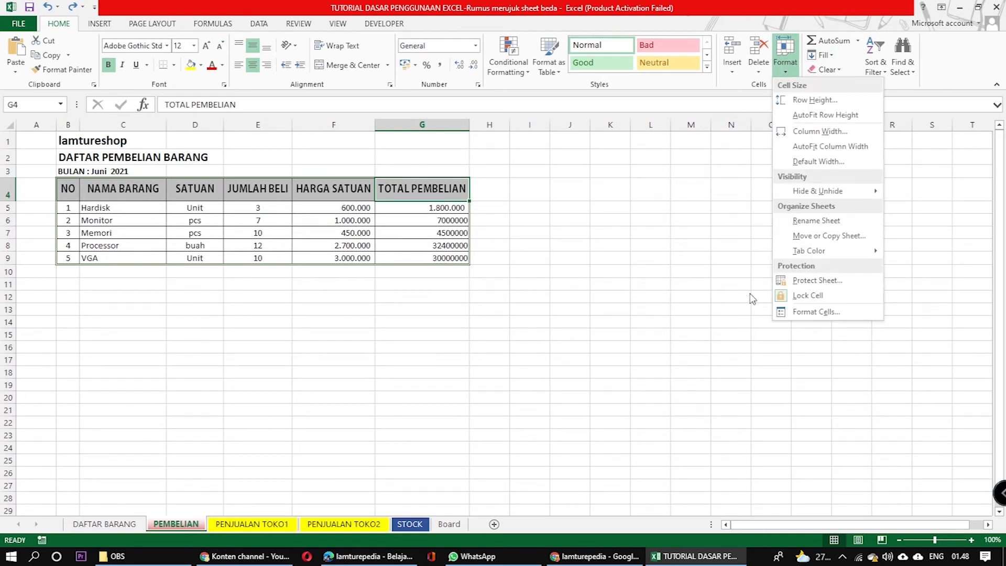
left_click(832, 240)
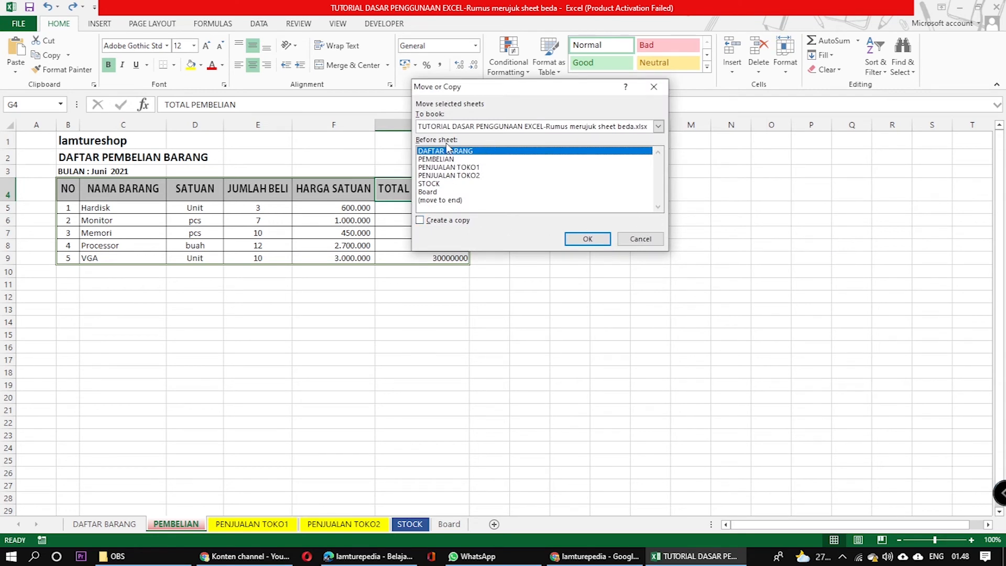
left_click(433, 193)
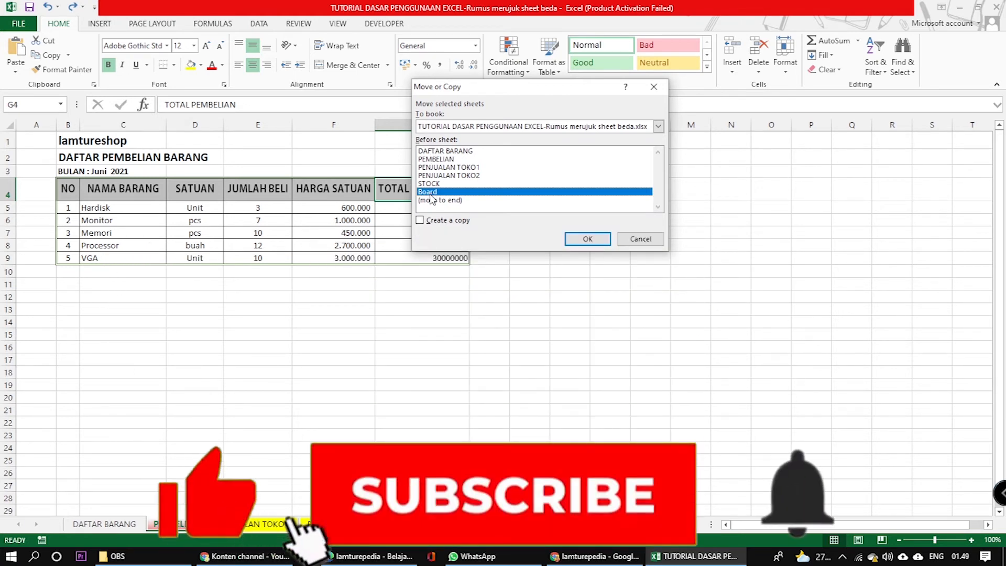
left_click(420, 223)
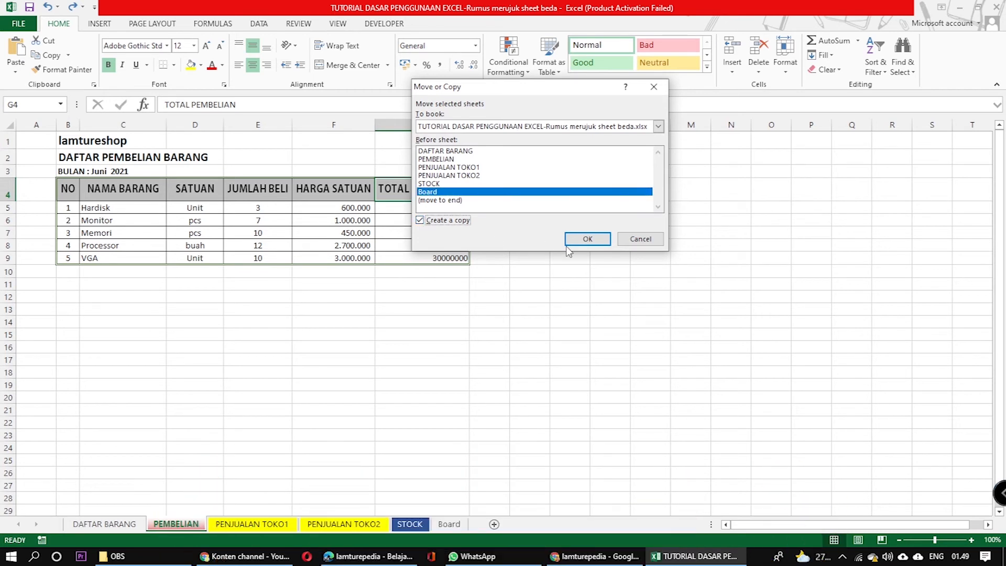
left_click(587, 238)
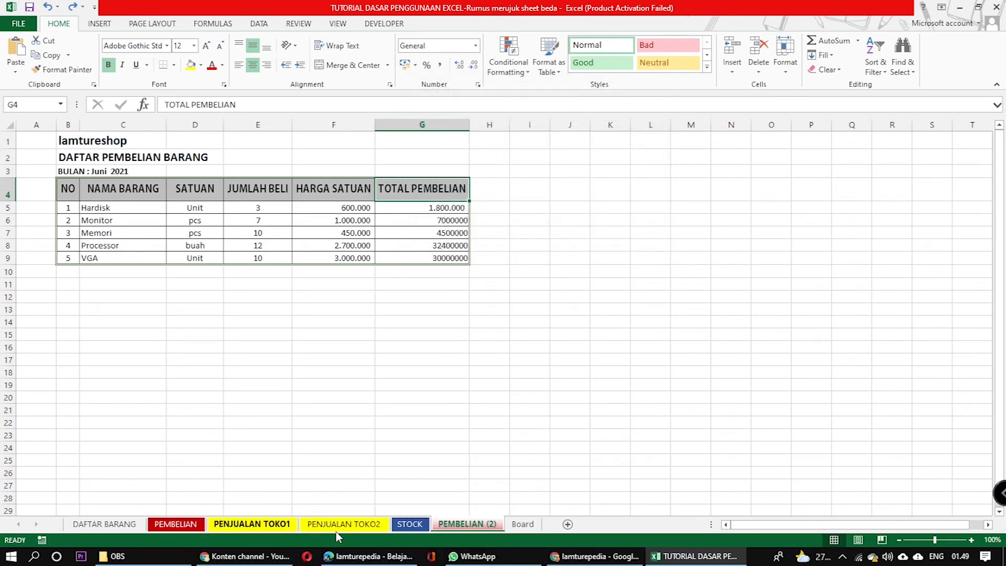
Compare the original PEMBELIAN sheet with its copy, PEMBELIAN (2)
left_click(164, 524)
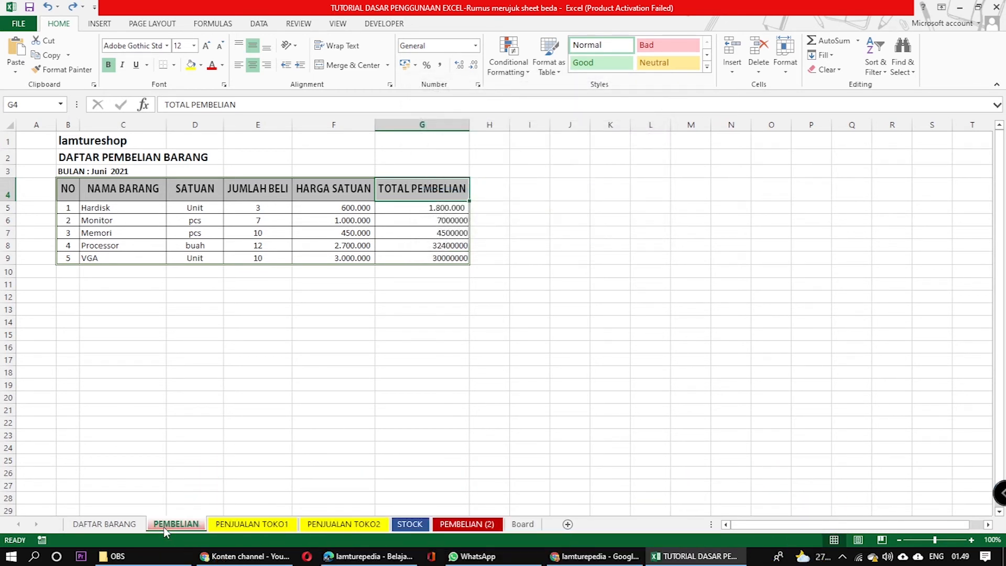
left_click(466, 525)
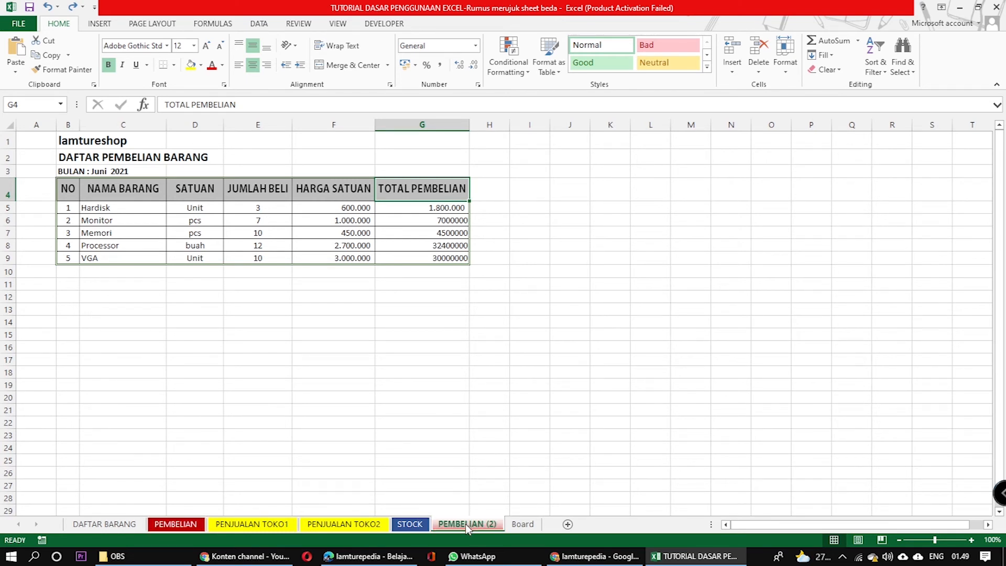
left_click(171, 524)
left_click(438, 524)
left_click(176, 524)
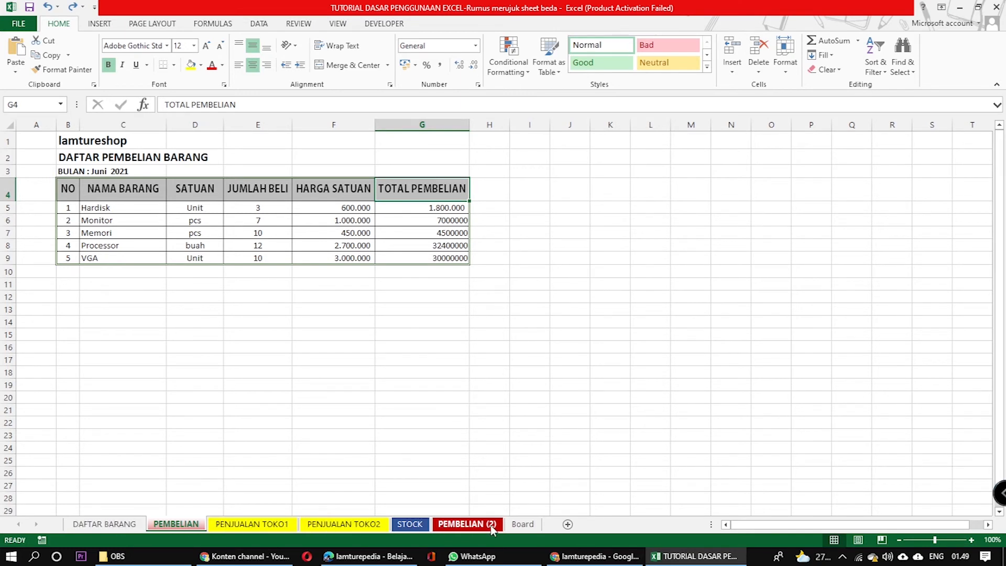
left_click(464, 524)
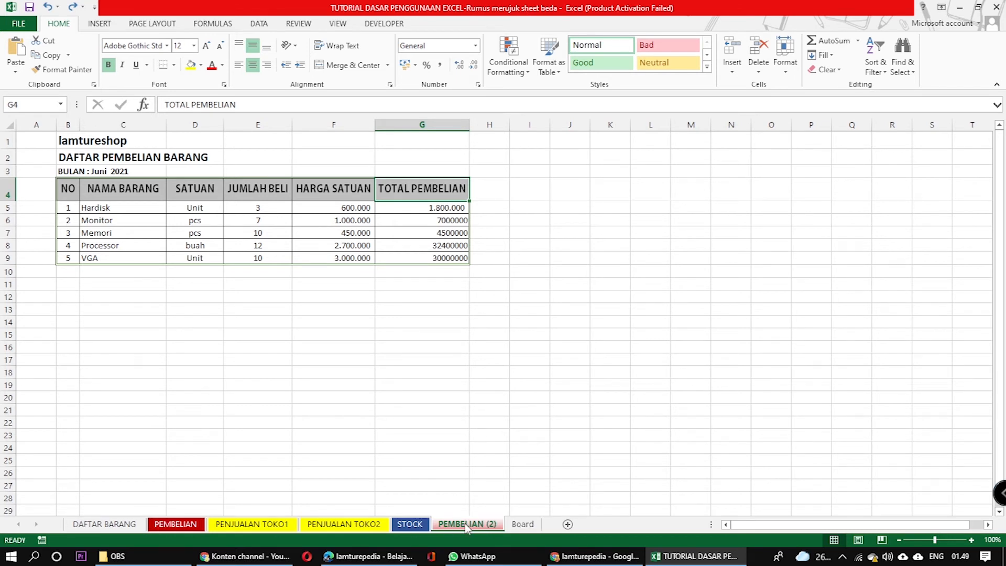
left_click(785, 76)
mouse_move(817, 191)
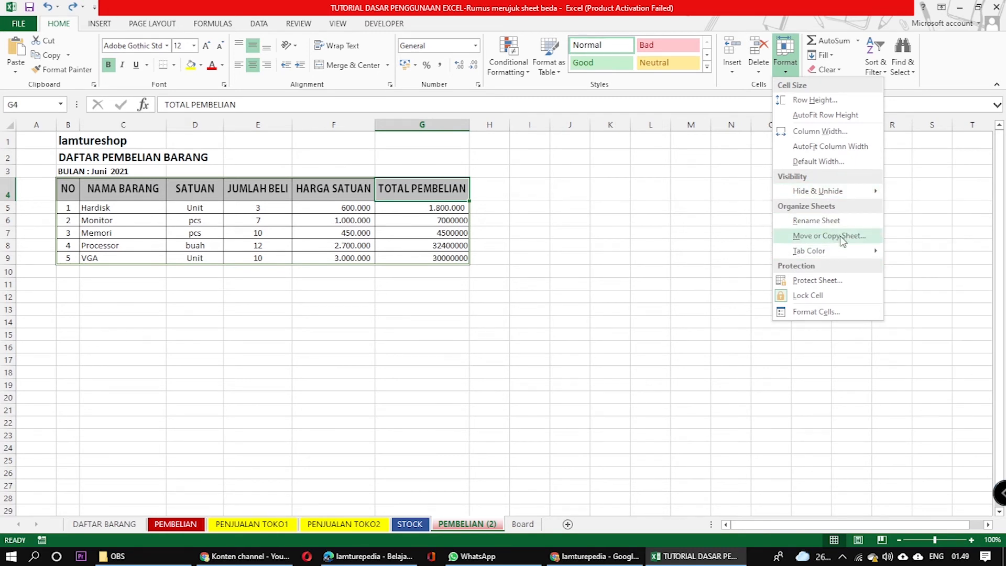
right_click(463, 523)
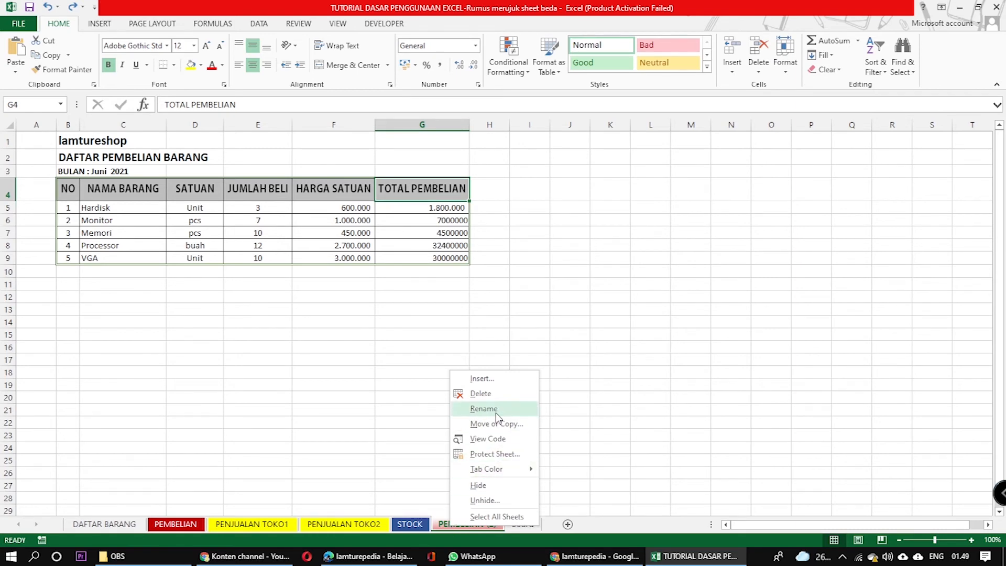
left_click(483, 409)
left_click(526, 529)
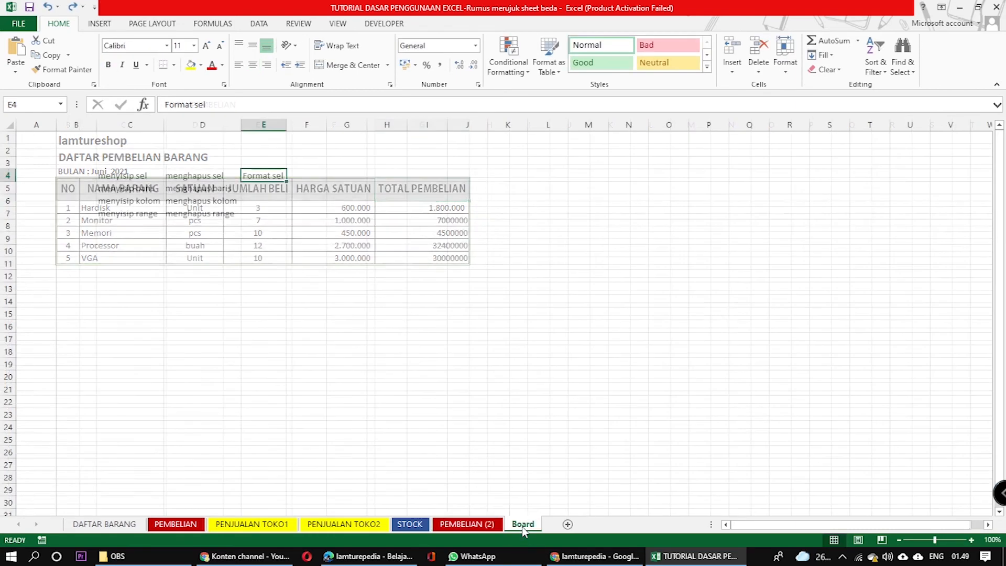
Delete the PEMBELIAN (2) sheet permanently and return to the PEMBELIAN sheet
left_click(465, 524)
right_click(465, 523)
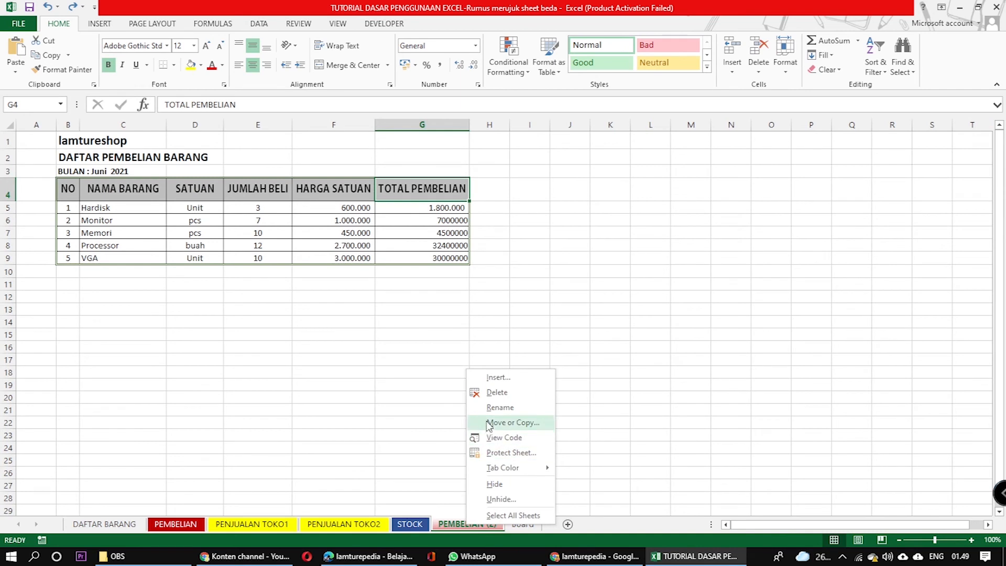
left_click(495, 392)
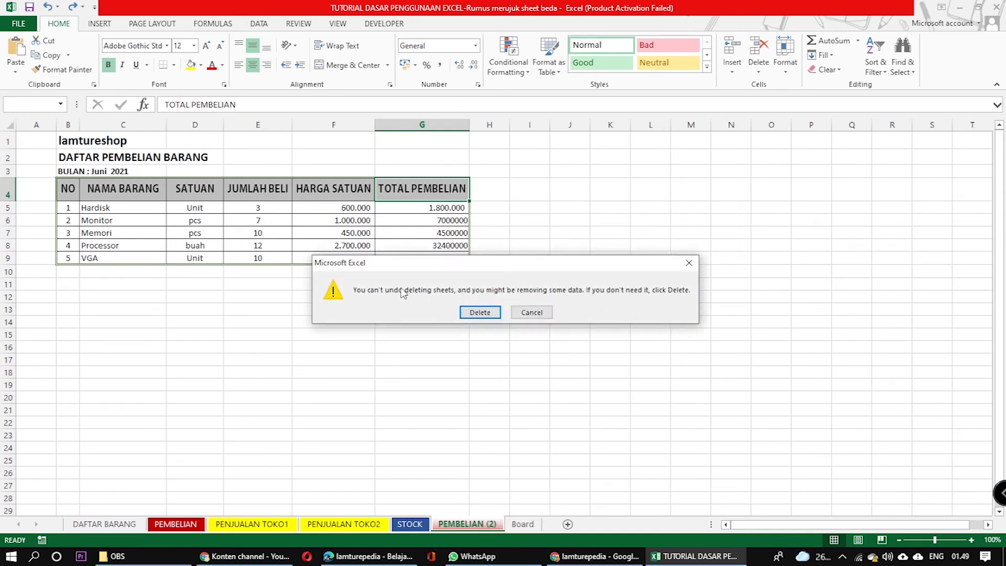
left_click(467, 312)
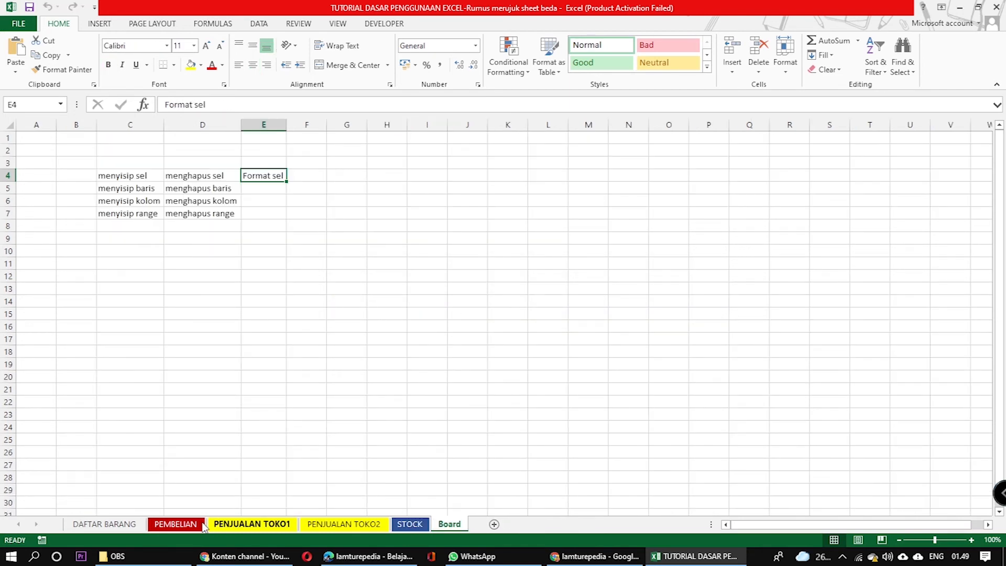
left_click(192, 526)
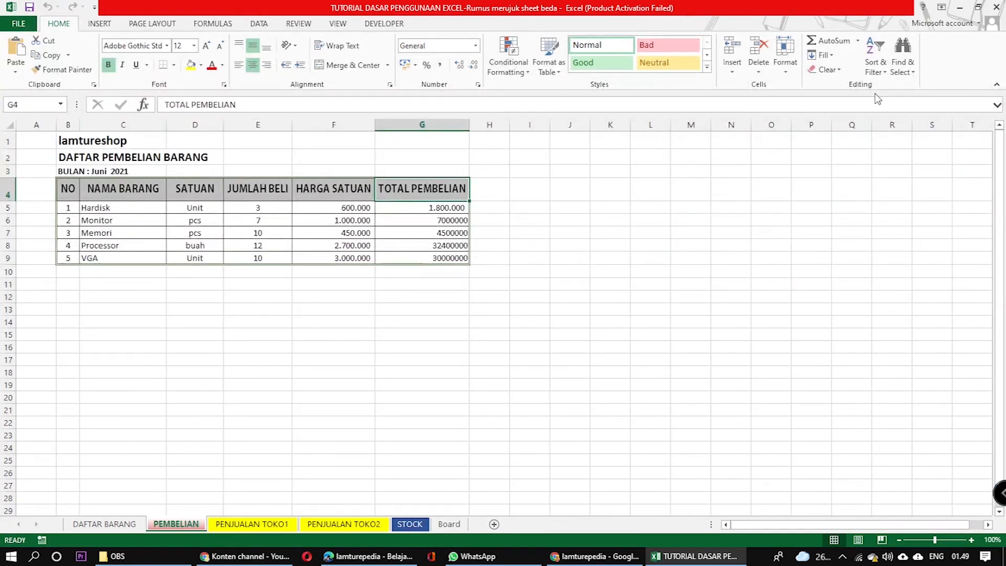
left_click(783, 74)
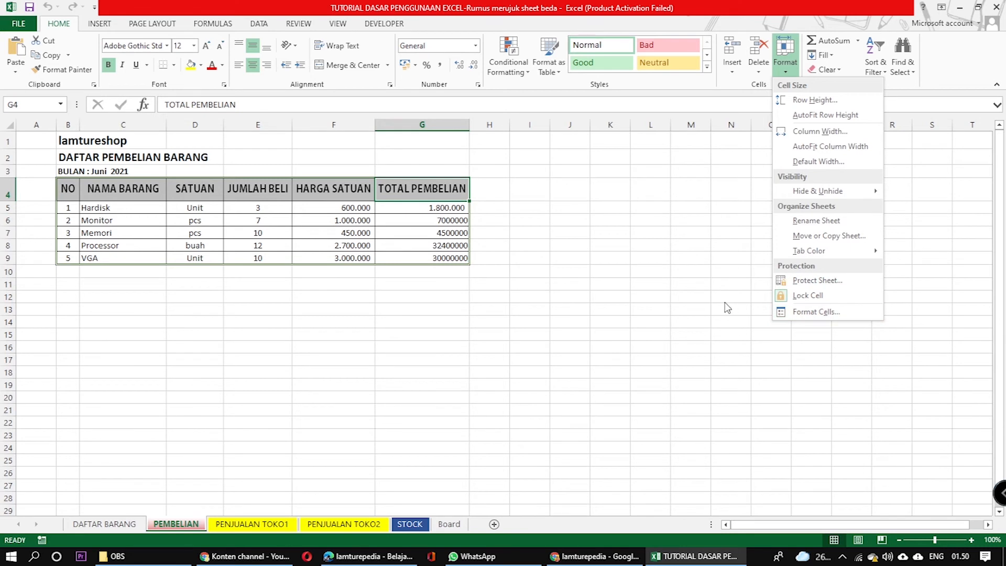
left_click(631, 285)
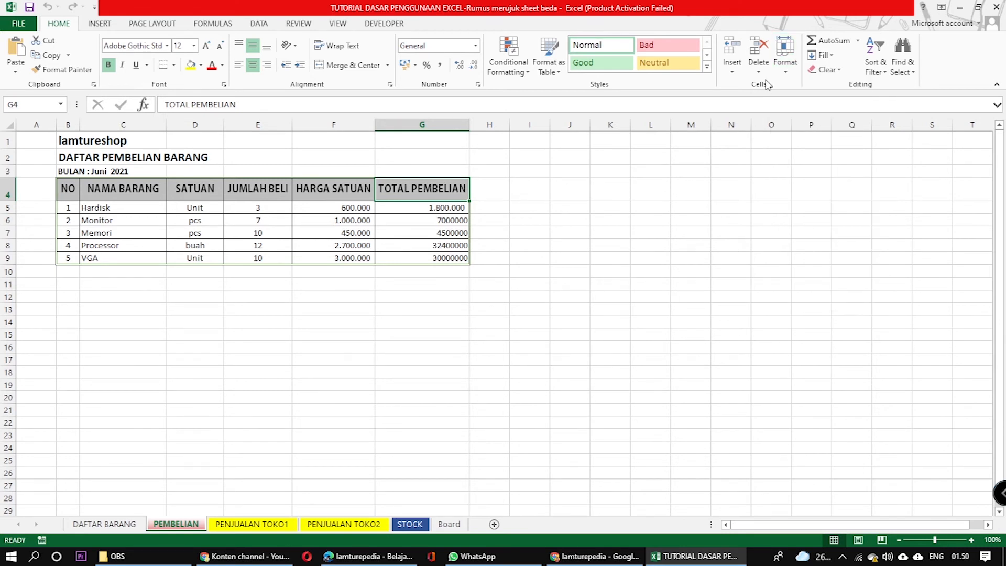
left_click(787, 72)
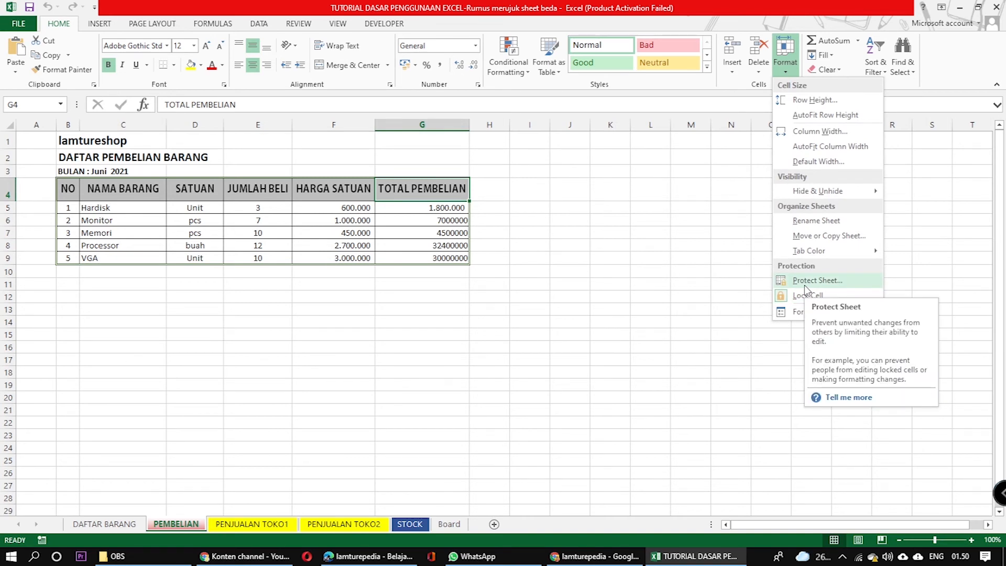
left_click(180, 521)
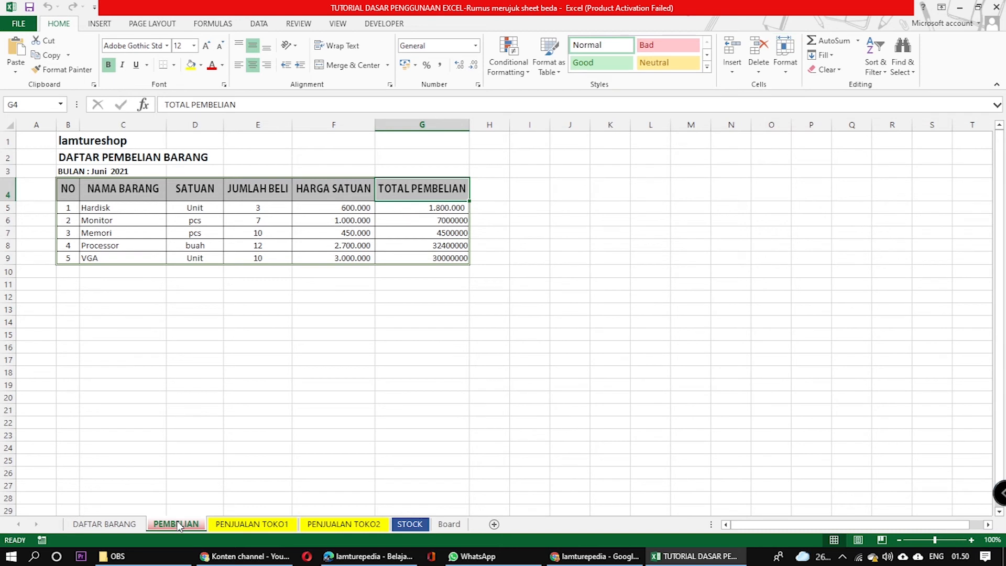
left_click(449, 295)
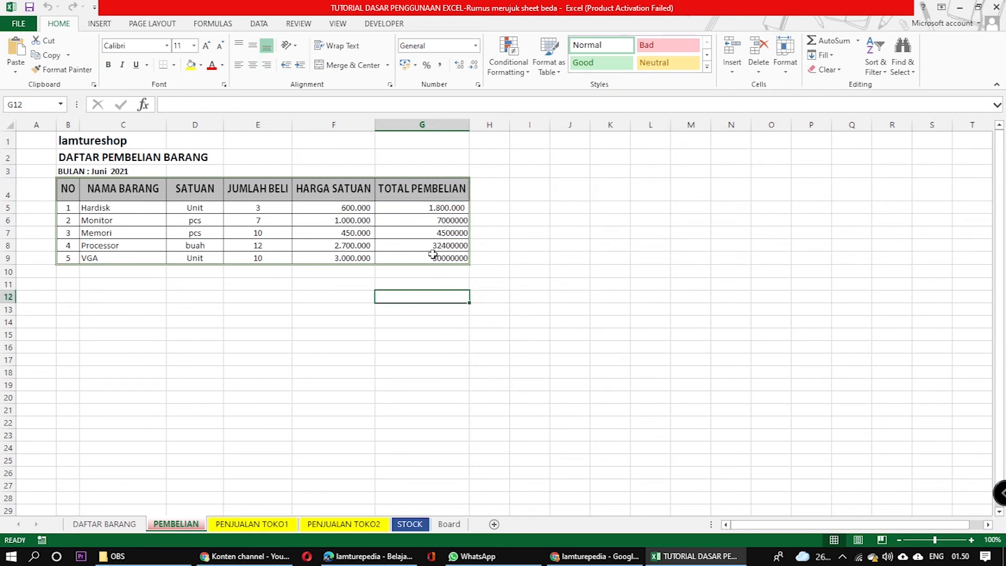
Enter 7000000 as the Hardisk unit price in cell F5
left_click(422, 207)
left_click(333, 207)
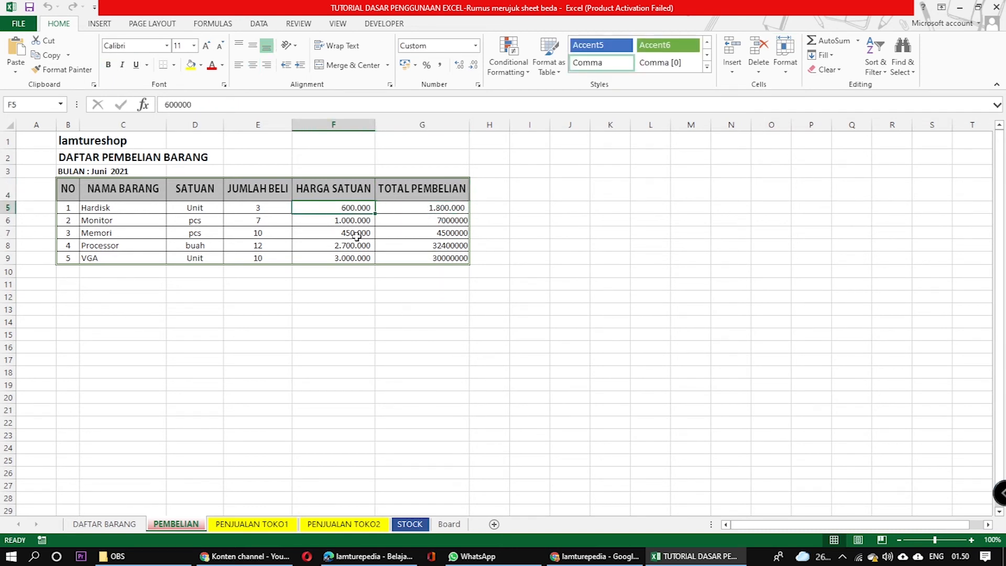
type("7000000")
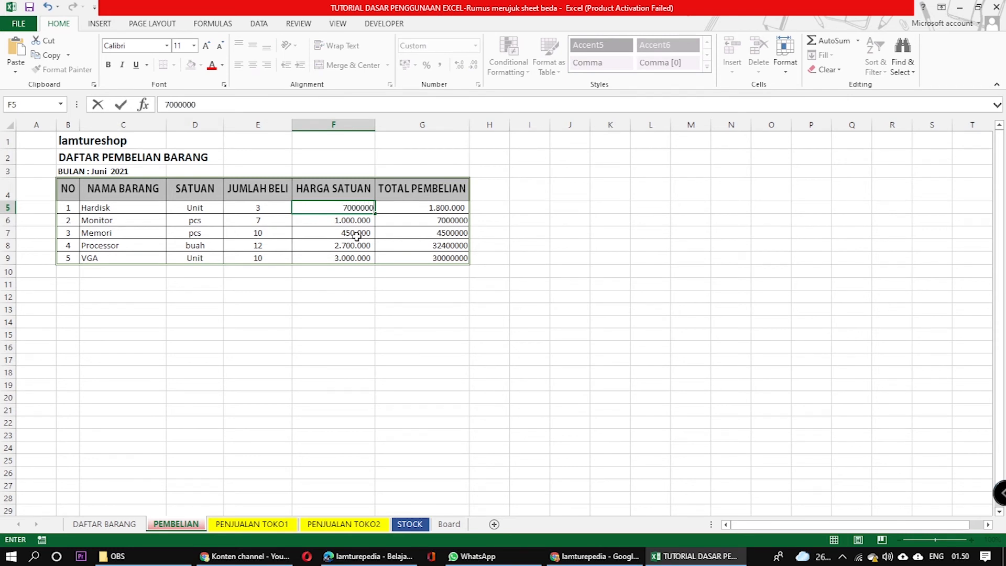
key("Return")
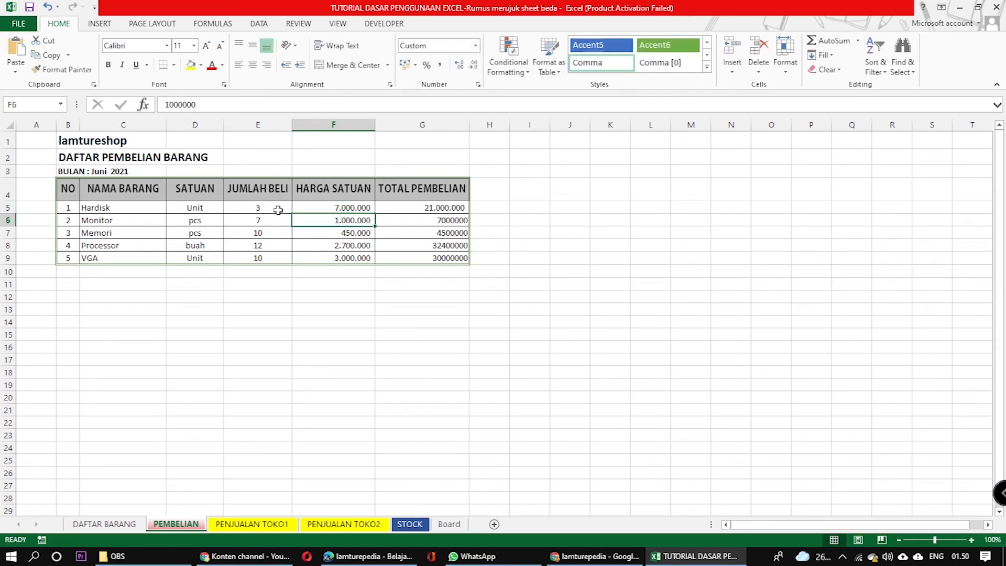
Correct the Hardisk unit price in cell F5 to 700000
left_click(334, 209)
left_click(232, 104)
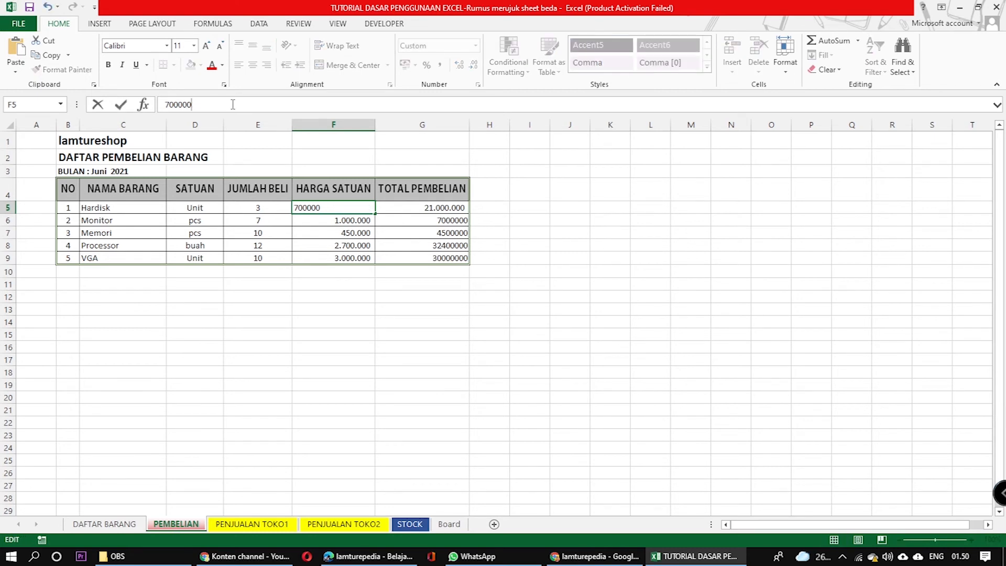
key("Return")
left_click(501, 334)
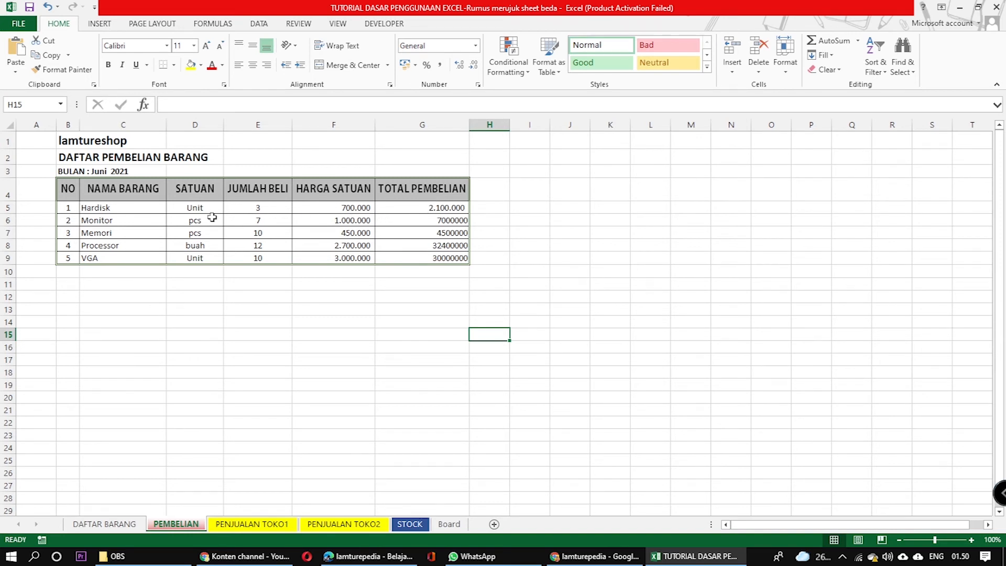
left_click(546, 219)
left_click(518, 235)
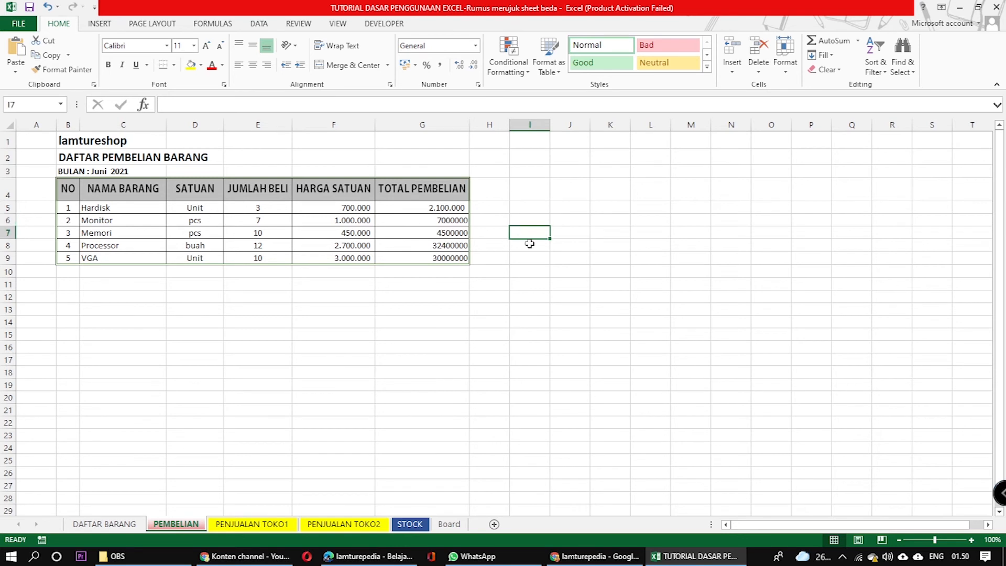
left_click(642, 295)
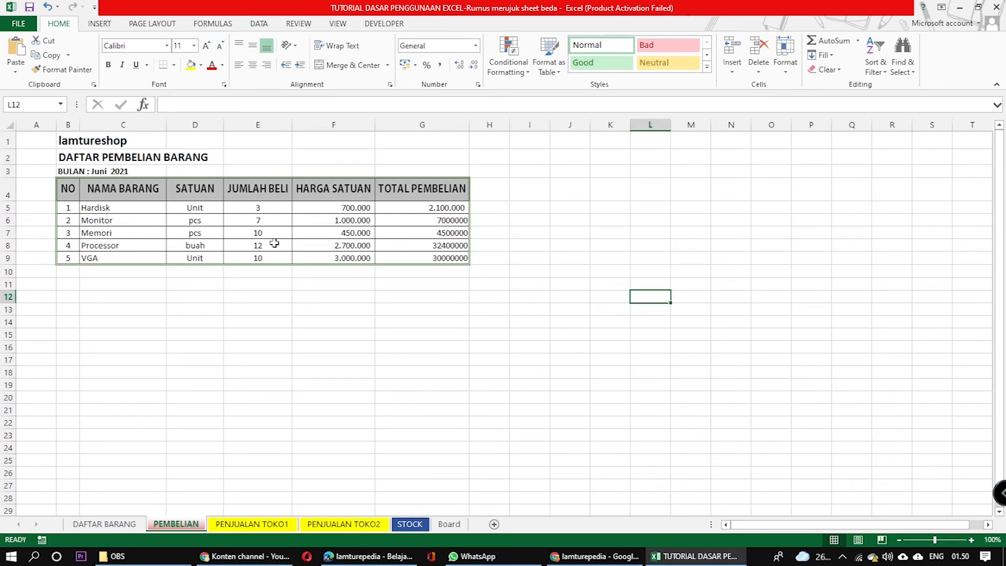
View the cell protection settings of the HARGA SATUAN values in F5:F9, then close them without changes
left_click_drag(351, 206, 352, 258)
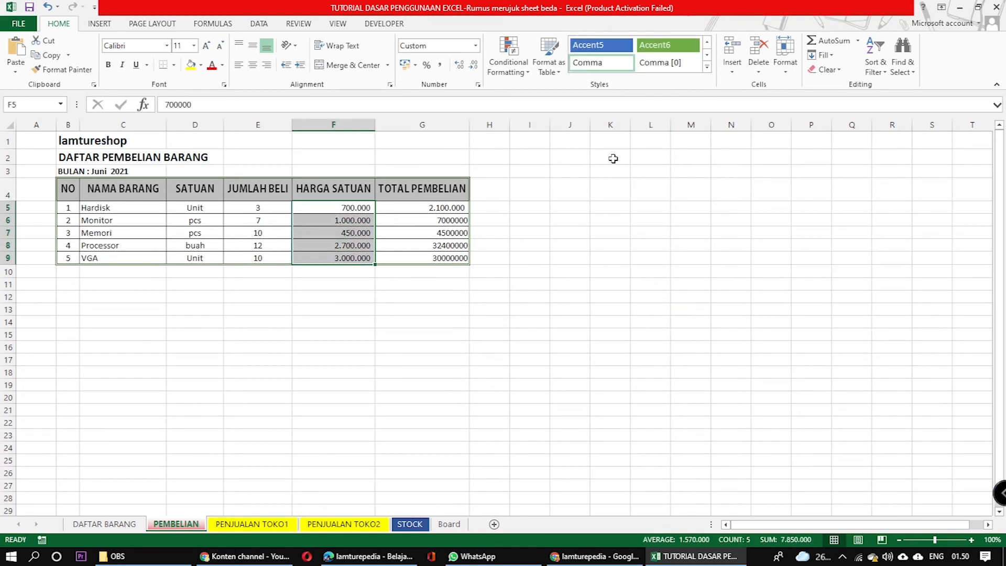
left_click(784, 55)
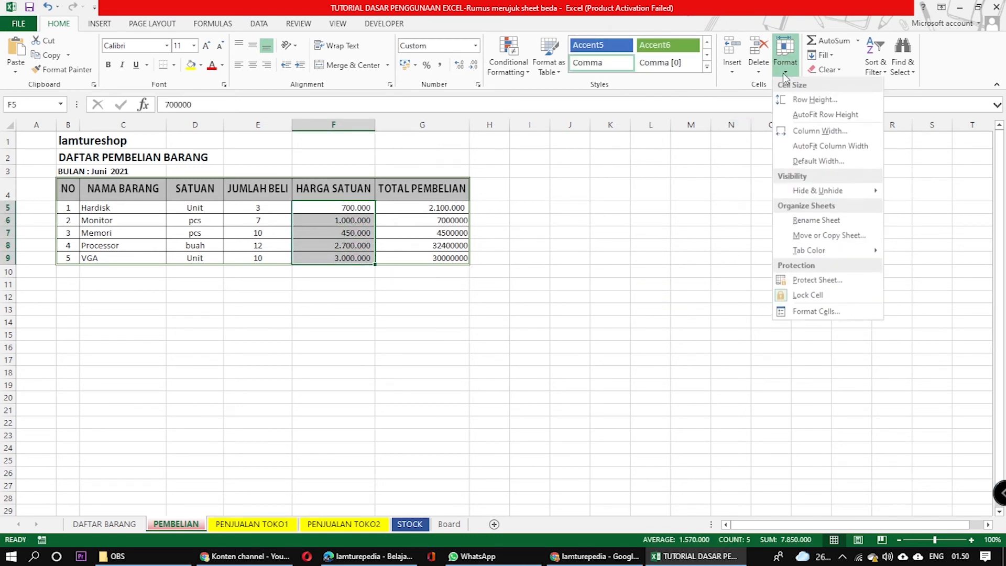
left_click(813, 311)
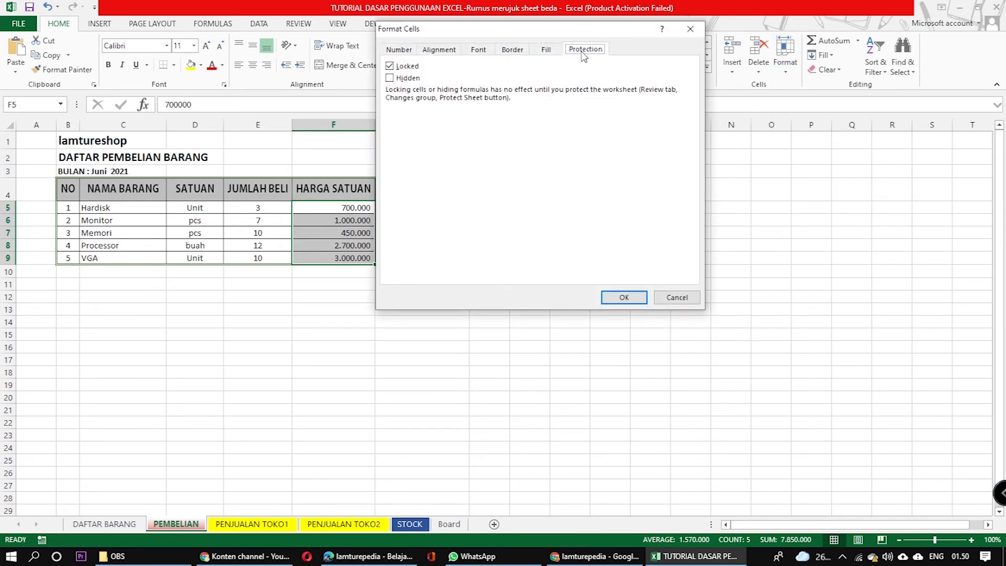
left_click(677, 297)
Review the Number, Alignment, Font, Border, Fill and Protection format settings of the price cells F5:F9
left_click(784, 55)
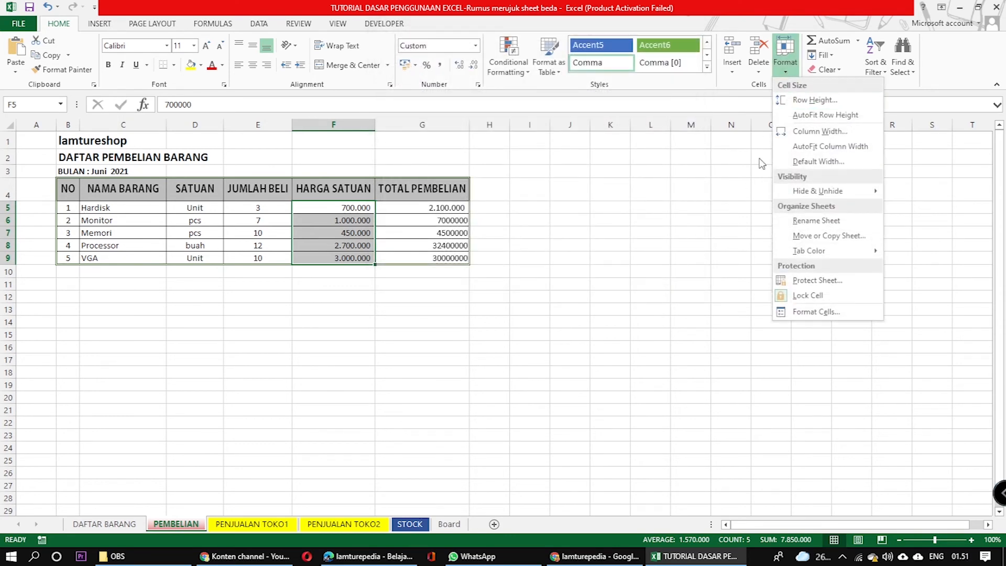
left_click(816, 311)
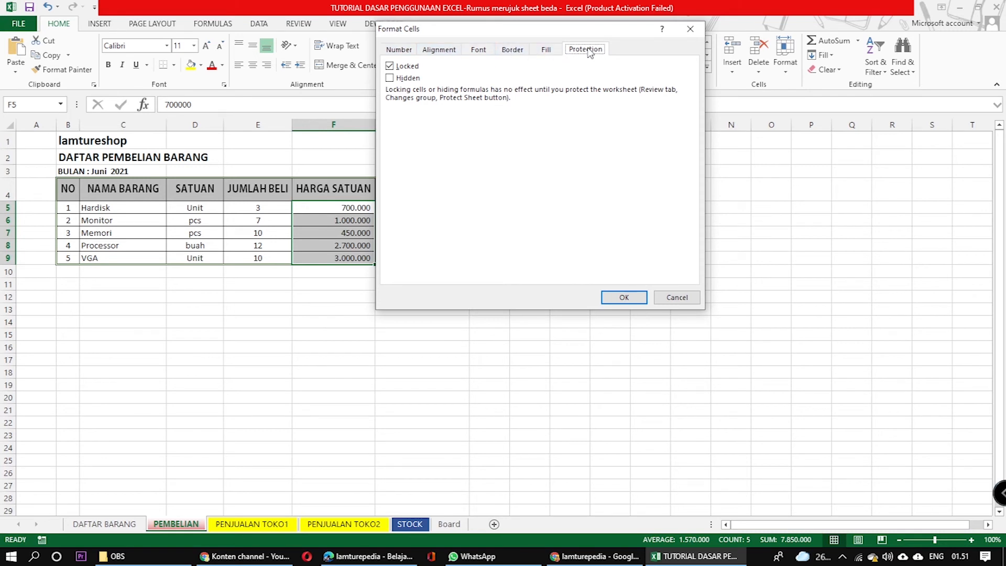
left_click(403, 52)
left_click(440, 57)
left_click(481, 52)
left_click(512, 50)
left_click(546, 50)
left_click(583, 52)
left_click(391, 67)
left_click(624, 297)
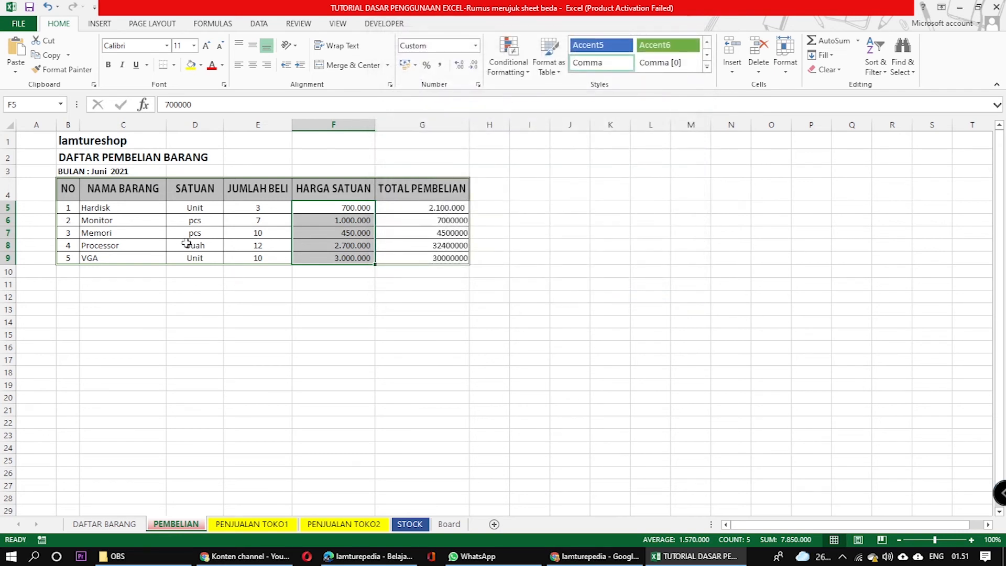
left_click(142, 288)
left_click(65, 139)
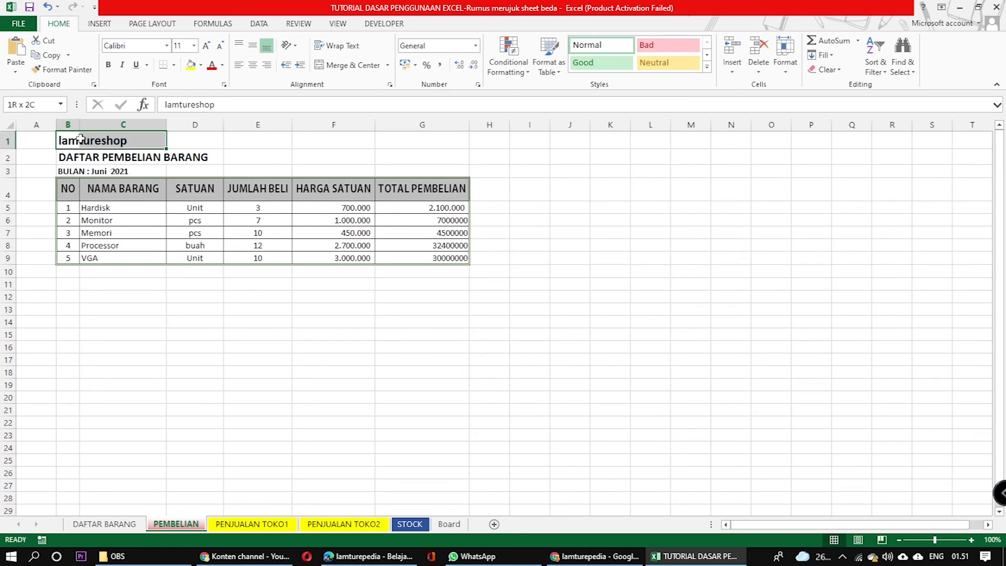
left_click(195, 245)
left_click(230, 309)
left_click_drag(344, 208, 341, 259)
left_click(377, 309)
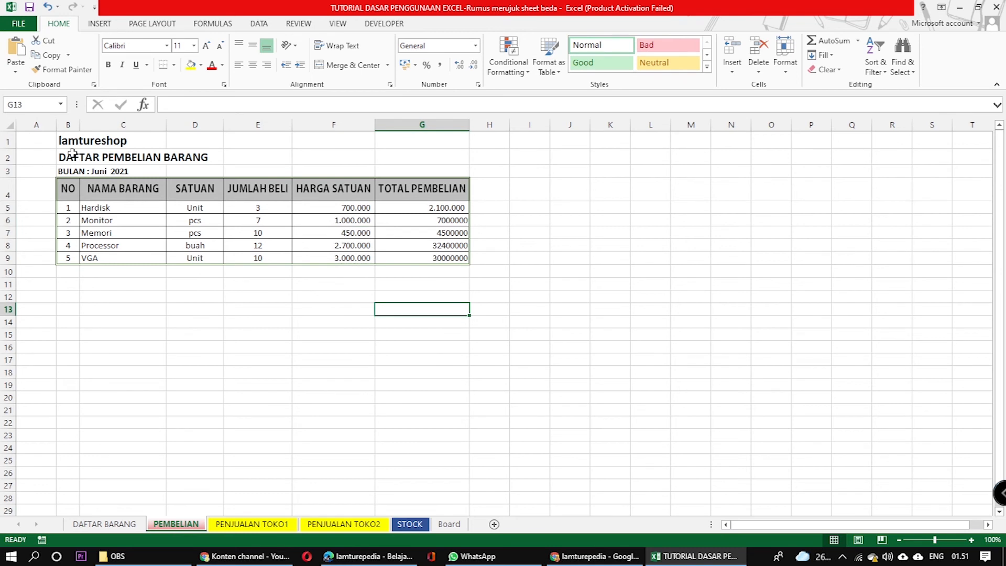
Turn off the Locked protection option for the whole purchase table, range B1:G9
left_click_drag(66, 141, 460, 258)
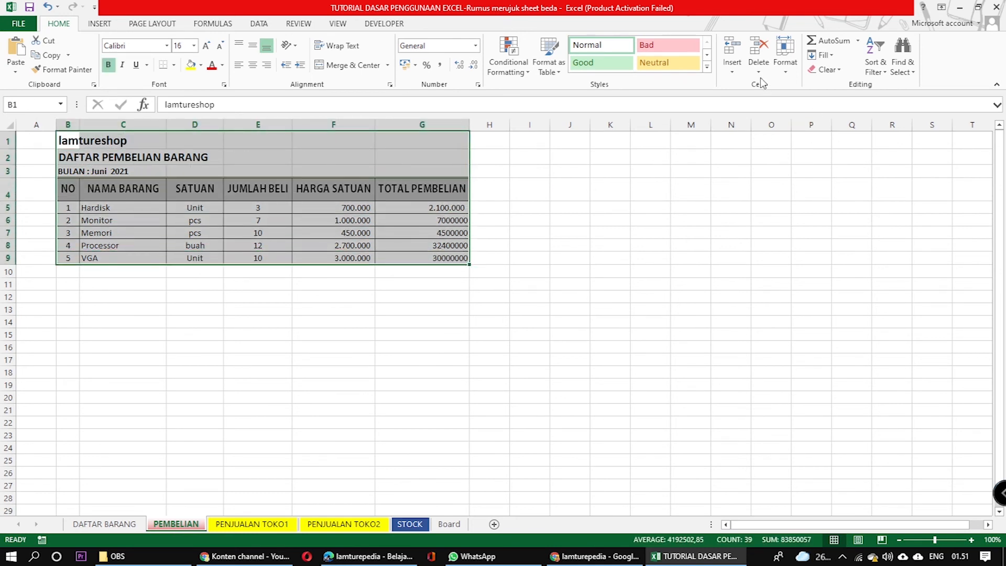
left_click(784, 72)
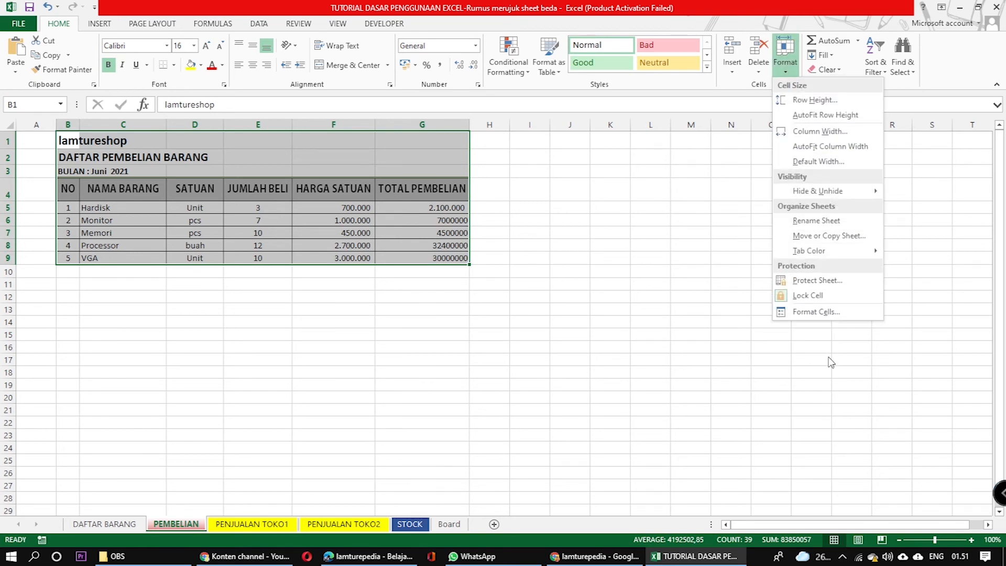
left_click(818, 311)
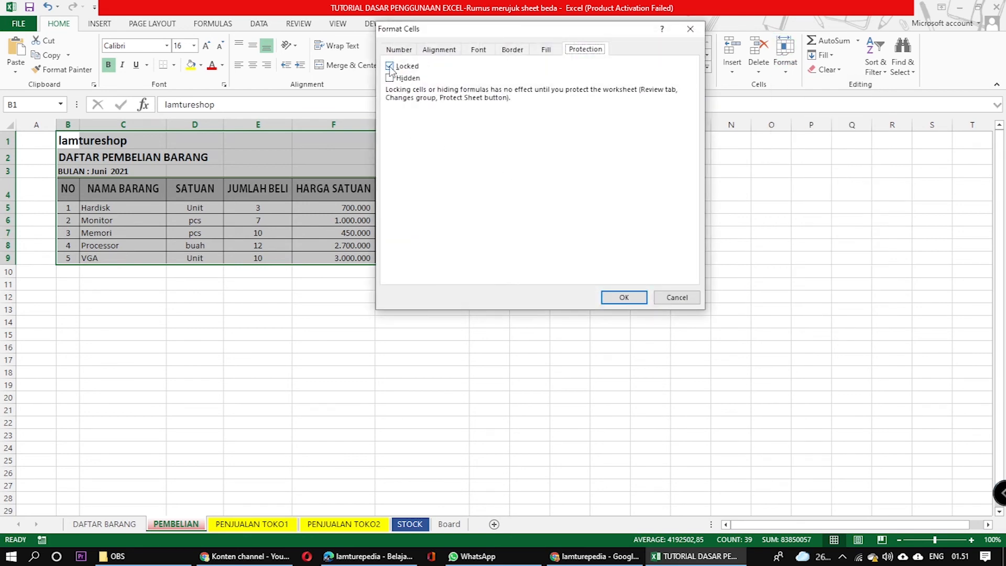
left_click(390, 67)
left_click(624, 297)
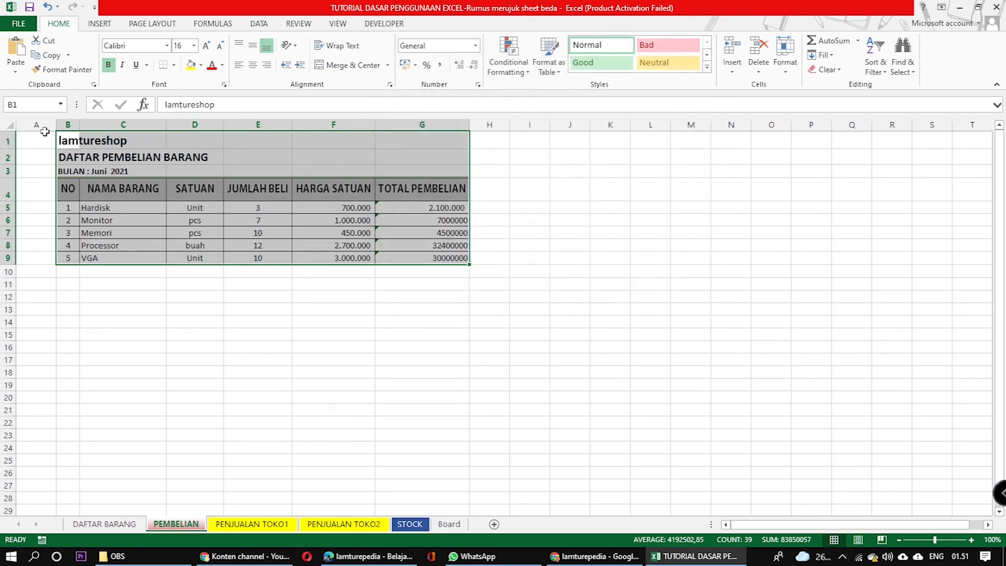
Turn on the Locked protection option for only the HARGA SATUAN values in F5:F9
left_click(474, 335)
left_click(340, 206)
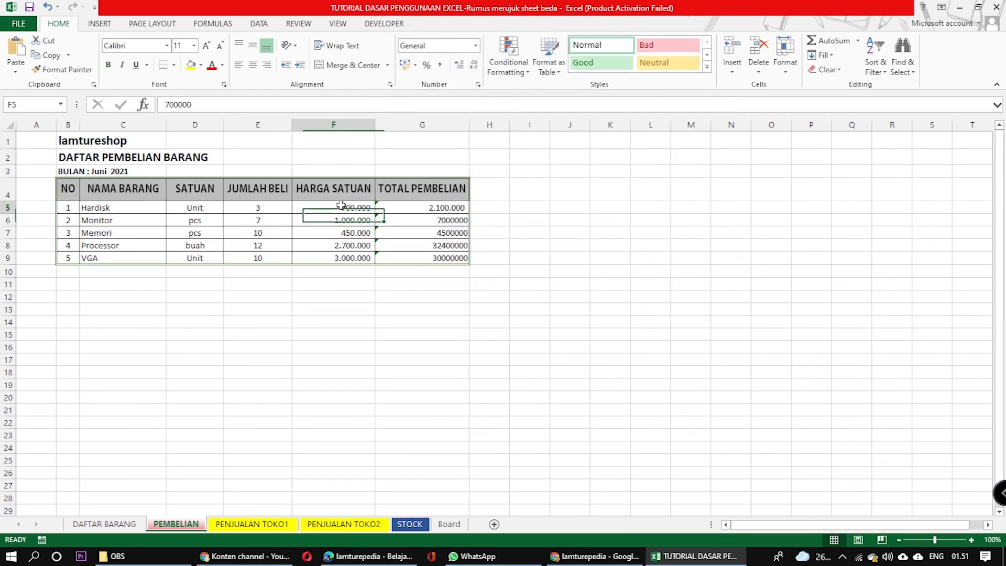
left_click(340, 249)
left_click_drag(342, 208, 335, 257)
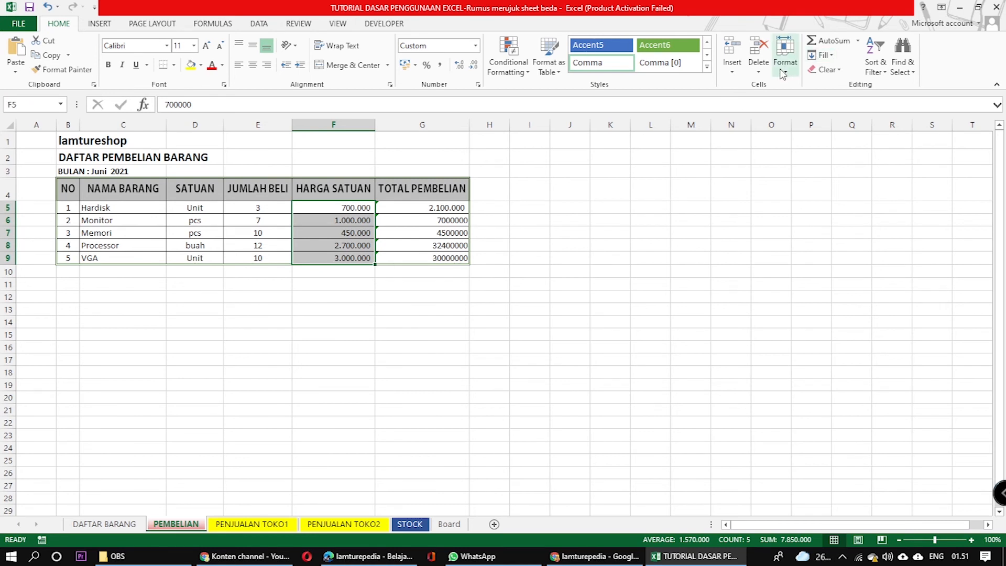
left_click(784, 53)
left_click(816, 312)
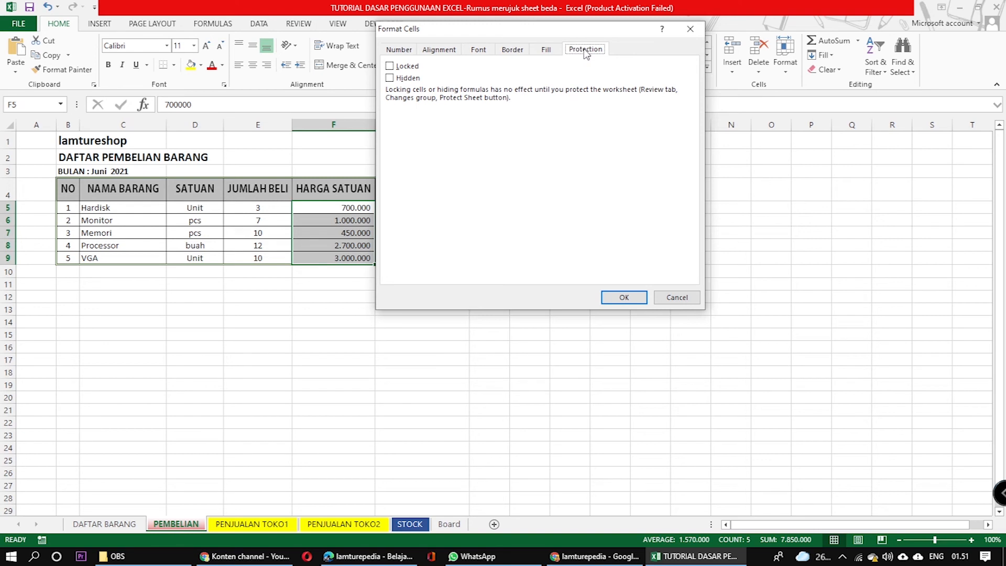
left_click(390, 66)
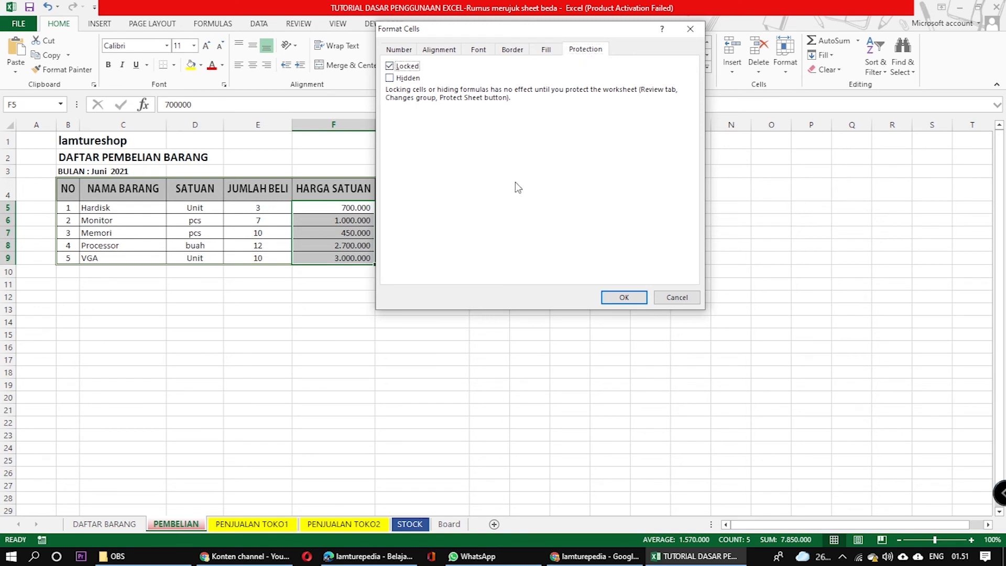
left_click(623, 297)
left_click(447, 309)
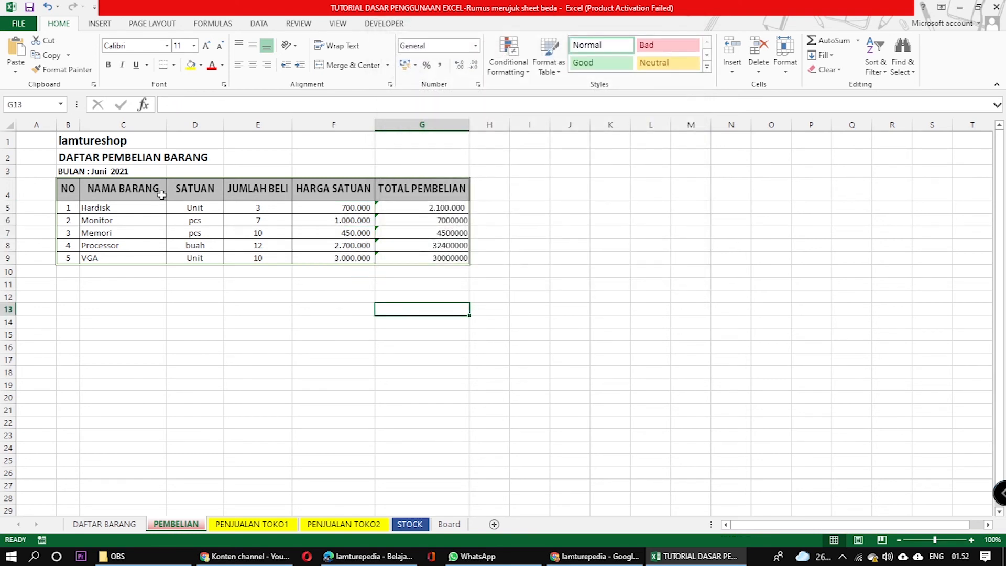
left_click_drag(335, 209, 331, 258)
left_click(394, 294)
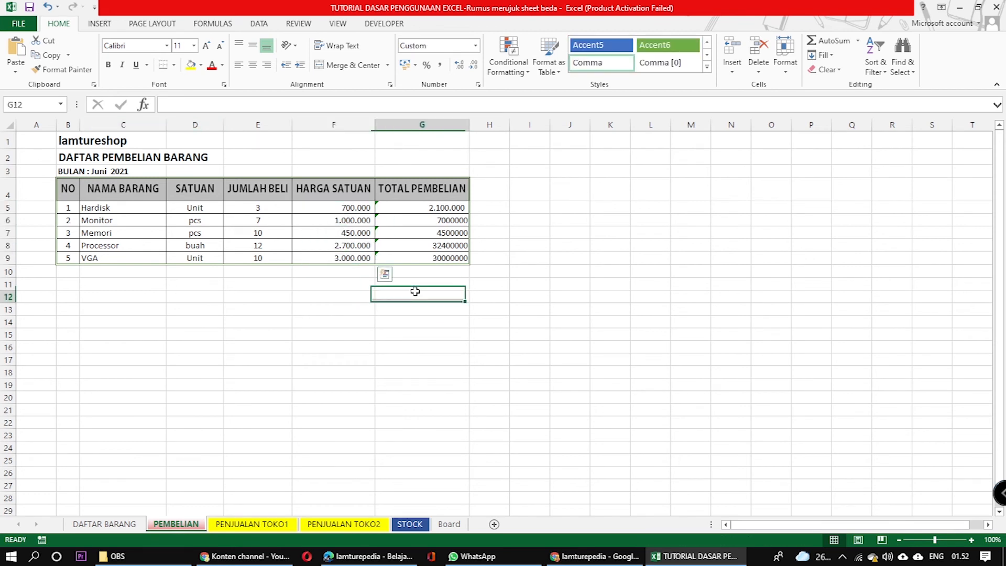
left_click(551, 270)
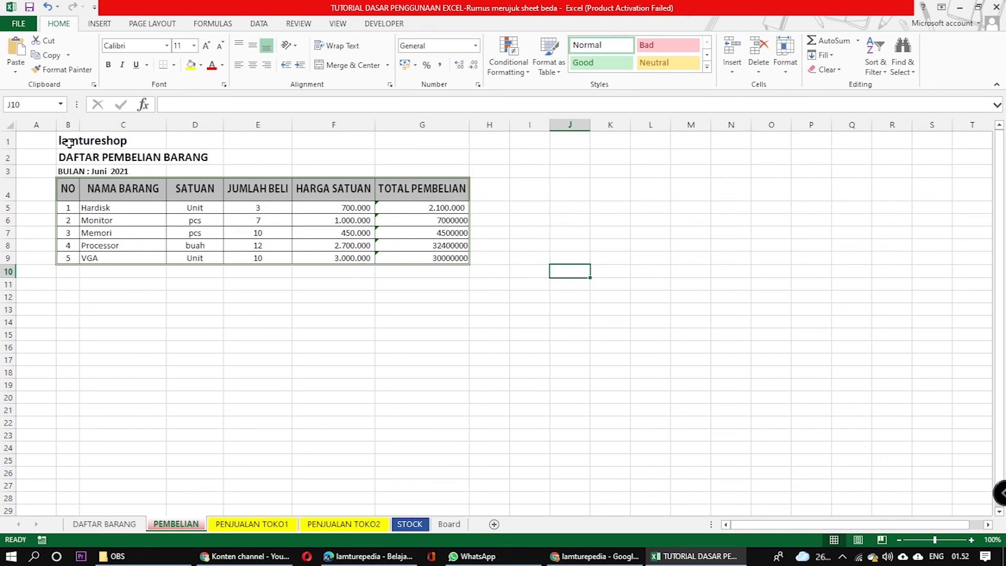
left_click_drag(352, 210, 350, 259)
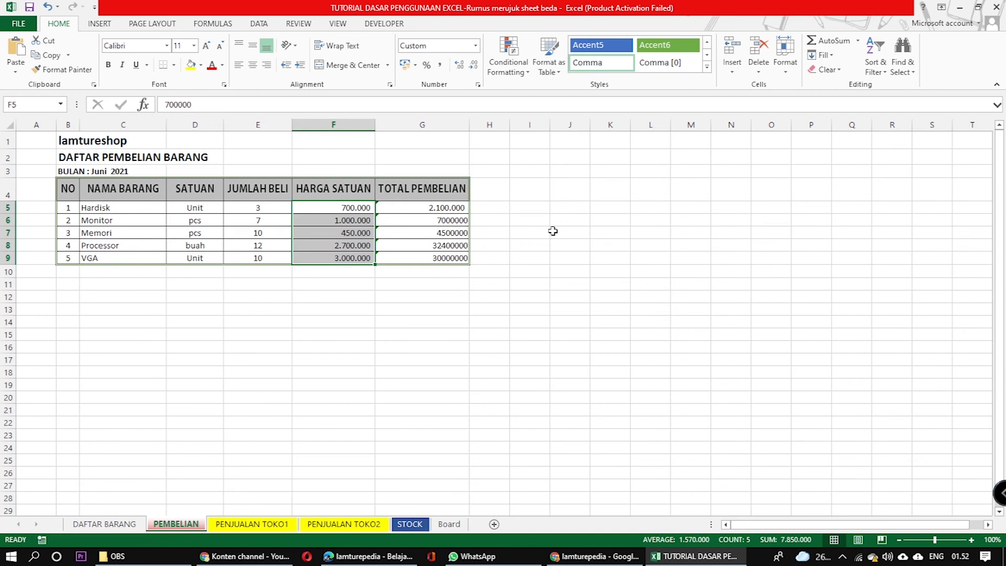
left_click(614, 273)
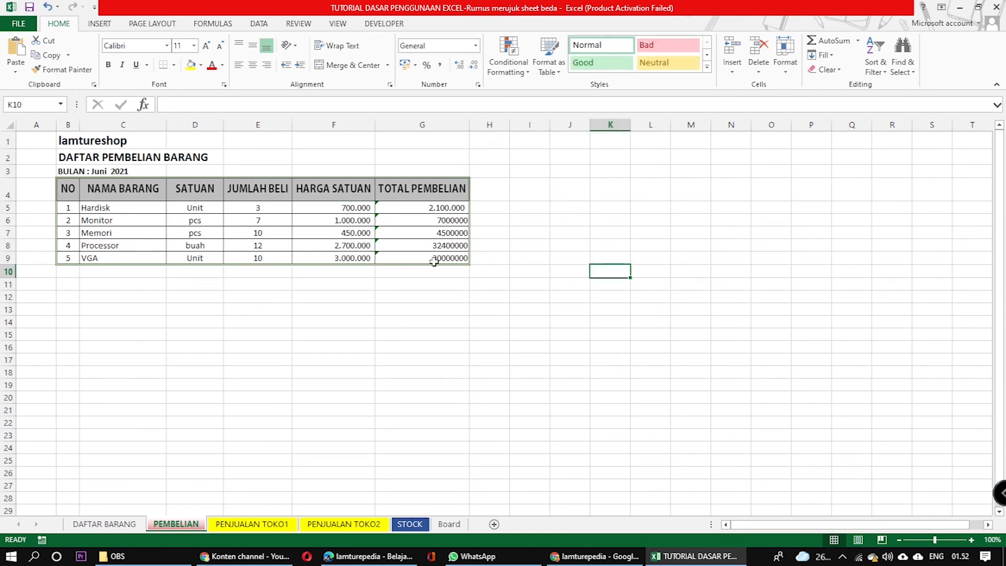
left_click(336, 207)
left_click(608, 220)
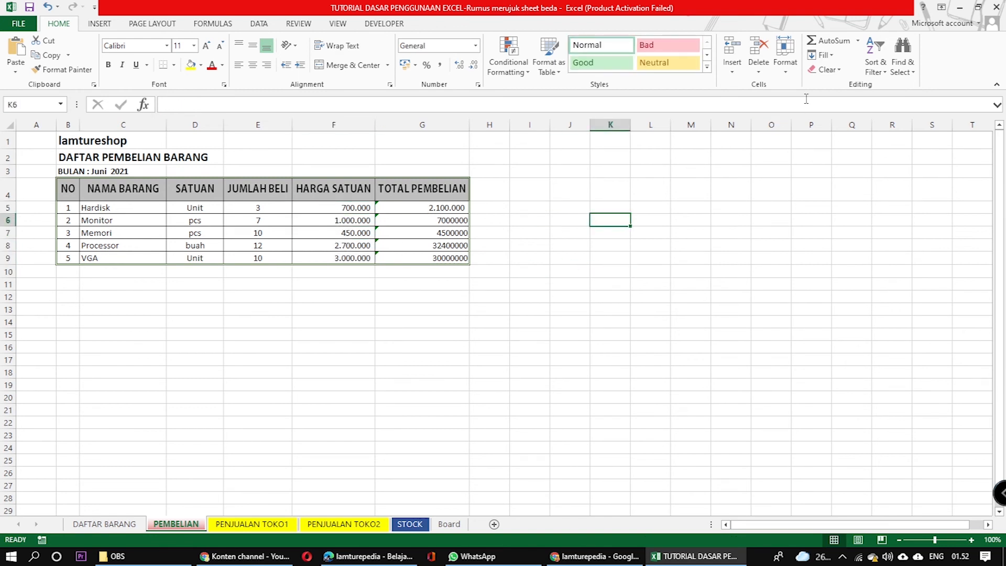
Protect the PEMBELIAN sheet with a password, allowing users to select both locked and unlocked cells, and re-enter the password to confirm
left_click(784, 55)
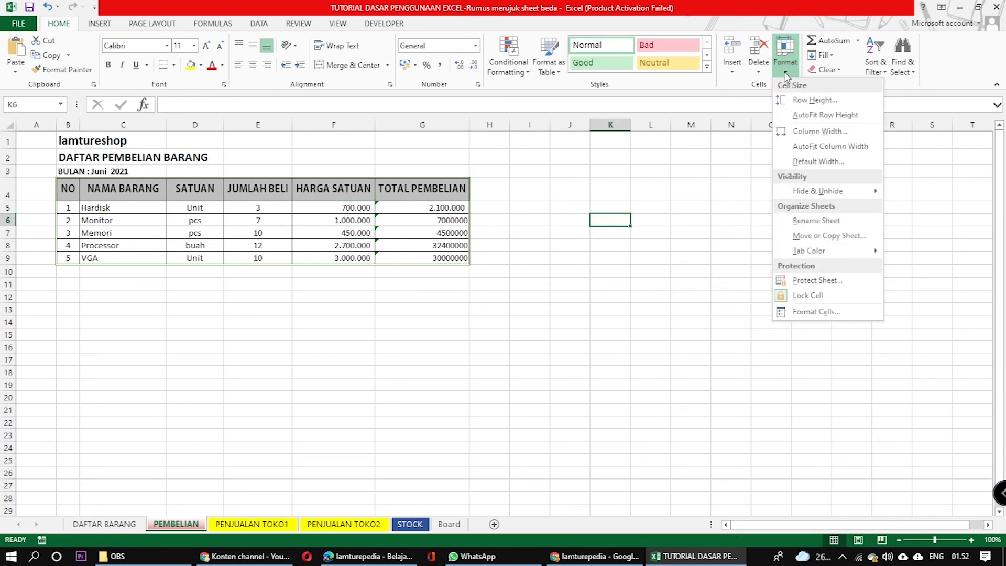
left_click(836, 283)
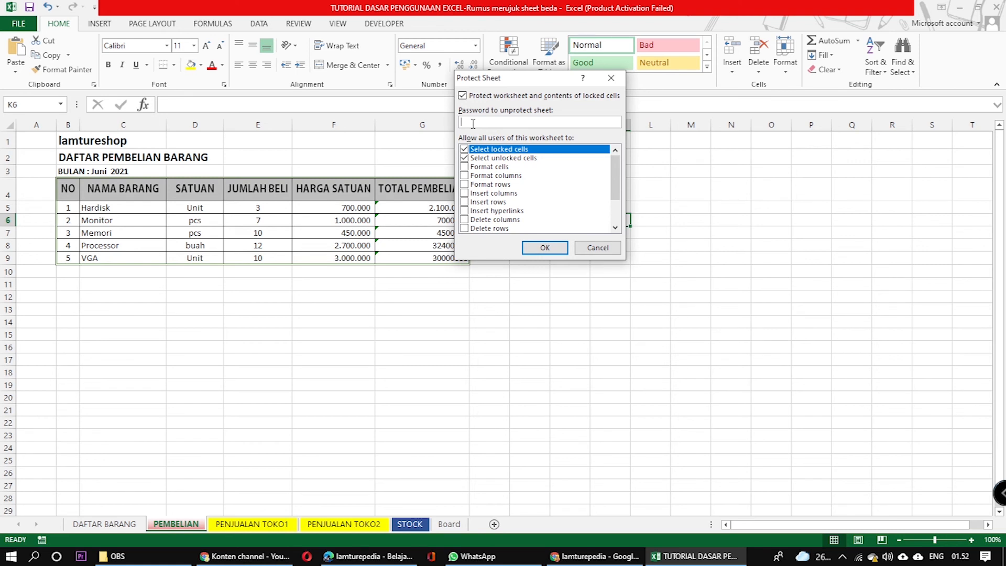
left_click(463, 157)
left_click(464, 148)
left_click(545, 247)
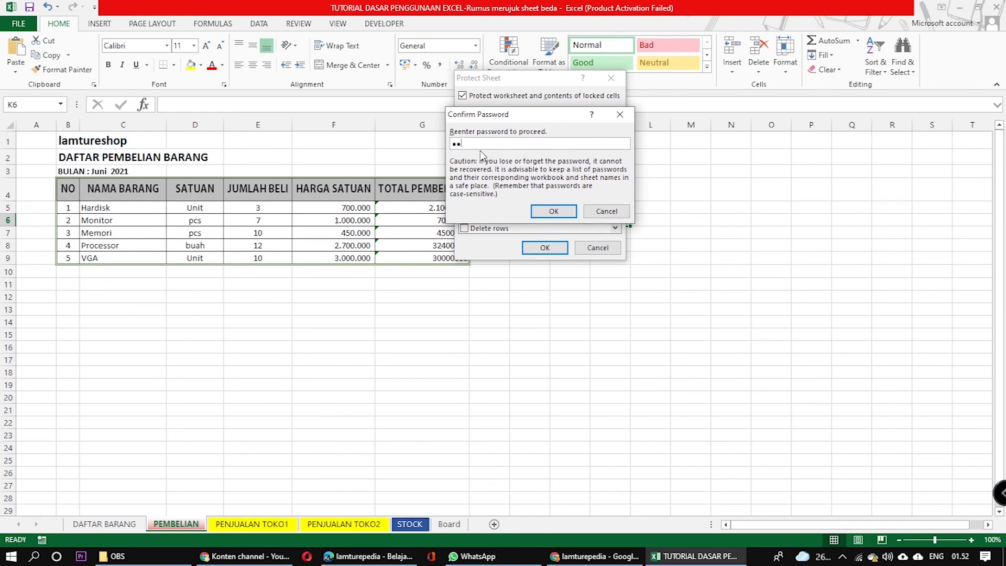
left_click(547, 211)
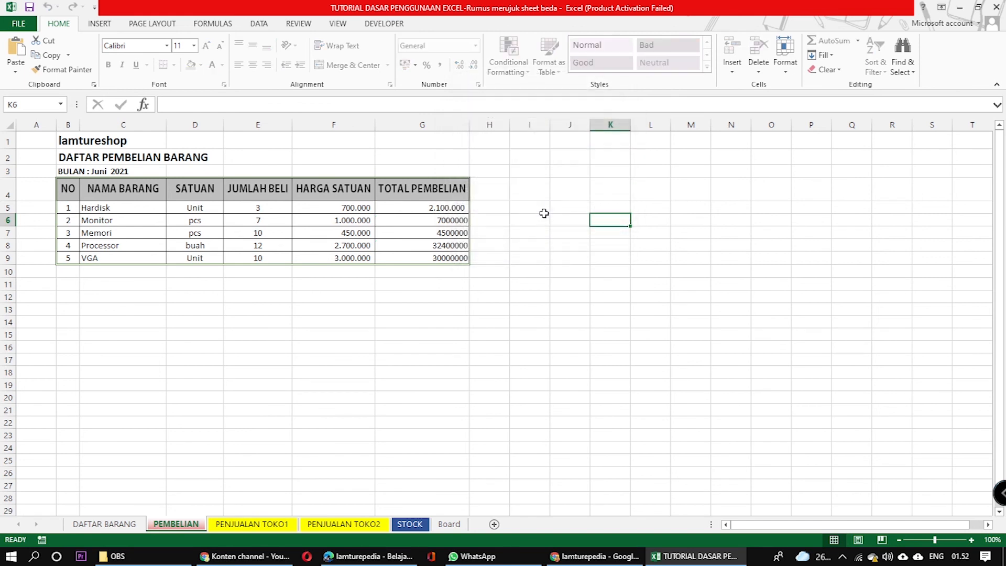
Change the first item name in C5 to HARDISK on the protected sheet
left_click(345, 284)
left_click(95, 208)
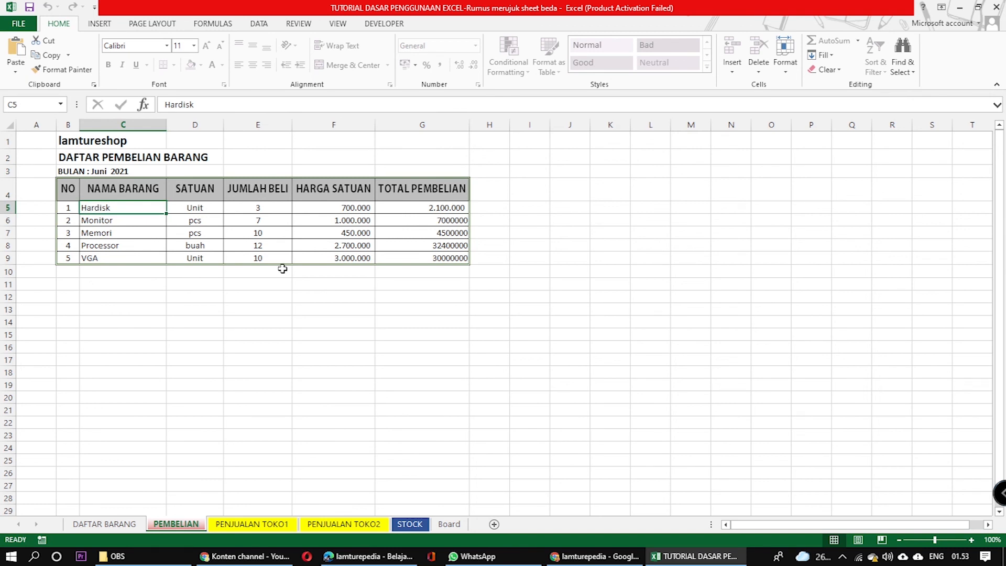
type("HARDISK")
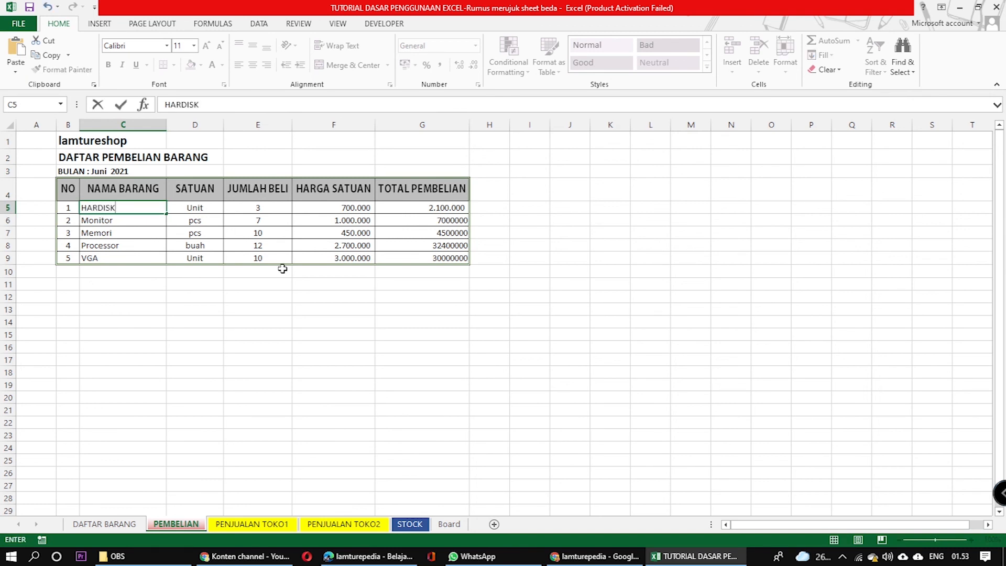
Try to edit the locked HARGA SATUAN value in F5
left_click(350, 208)
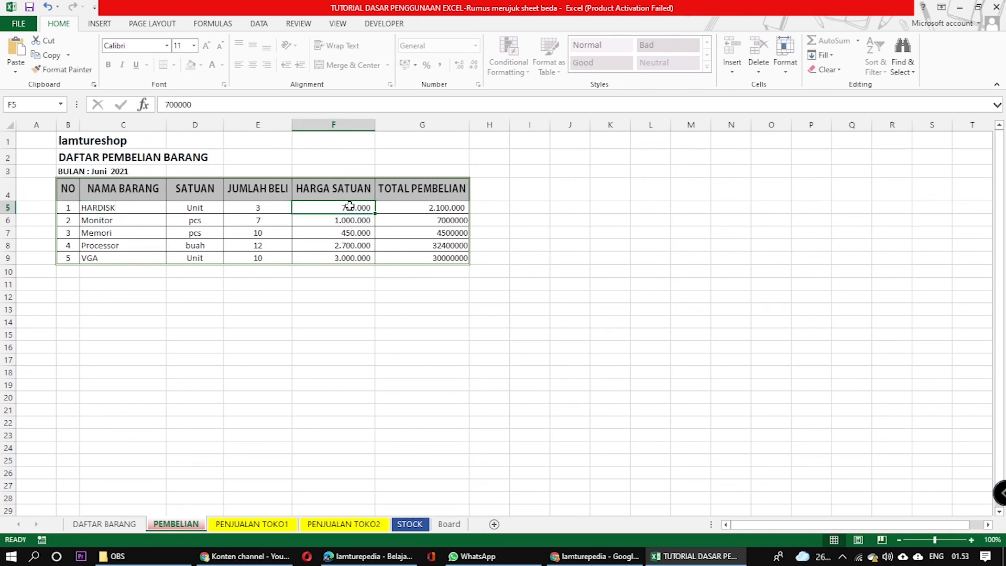
double_click(349, 206)
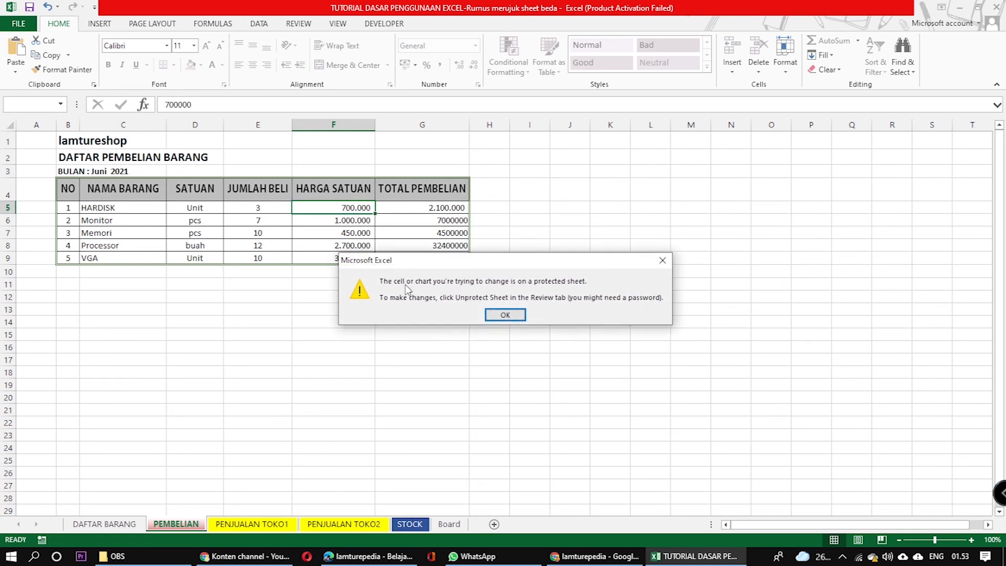
left_click(505, 314)
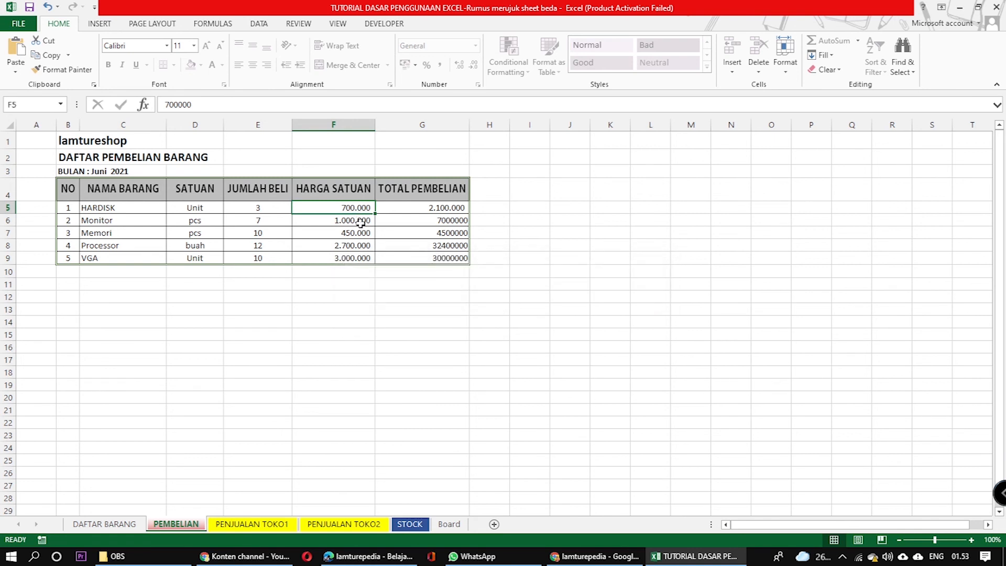
double_click(335, 207)
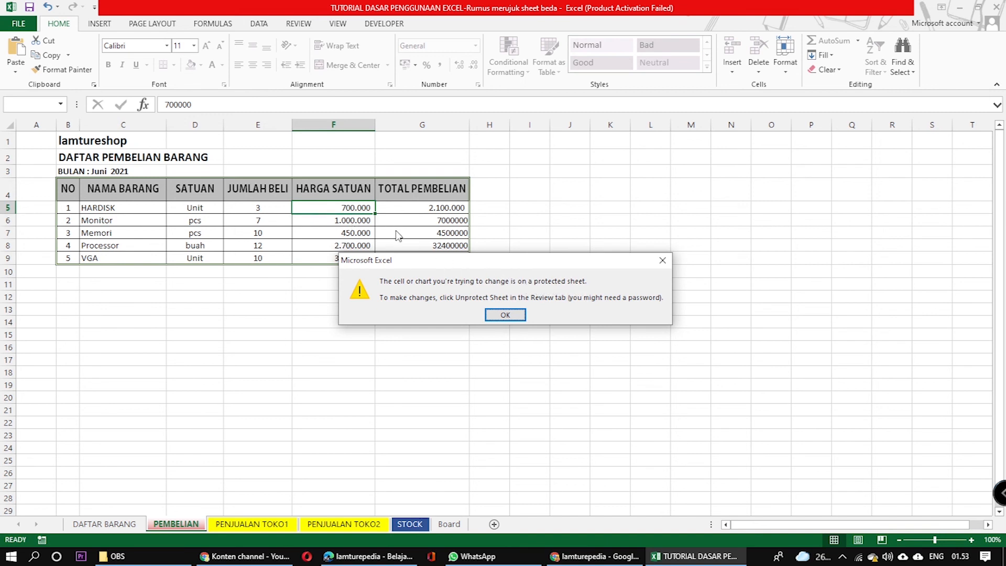
left_click(662, 261)
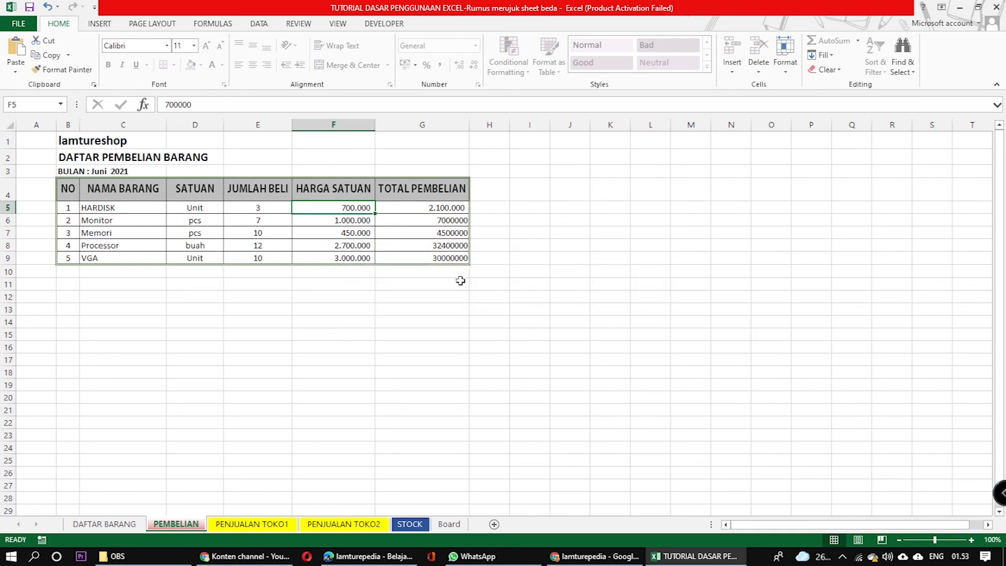
Set the HARDISK purchase quantity in E5 to 5
left_click(352, 219)
left_click(349, 208)
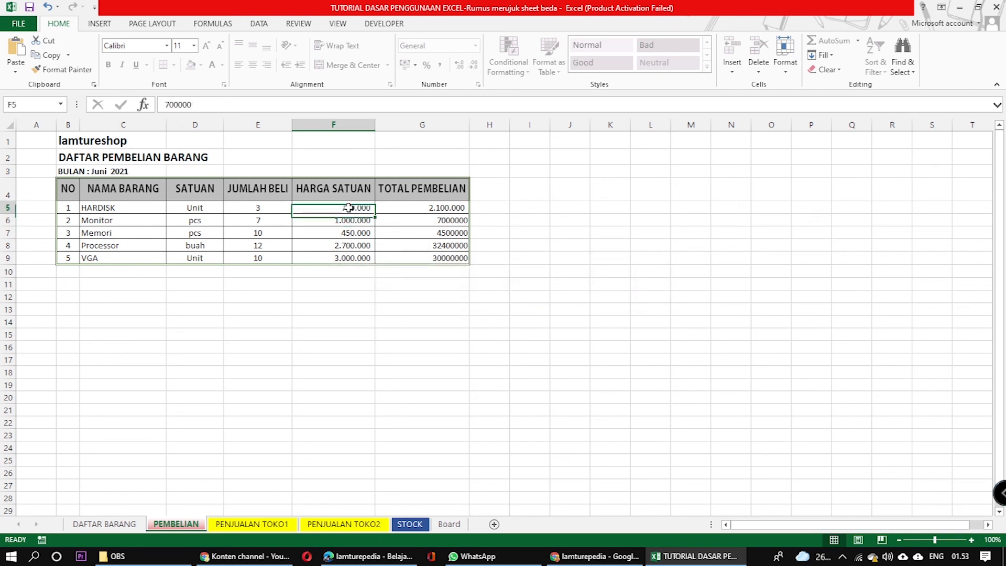
left_click(454, 208)
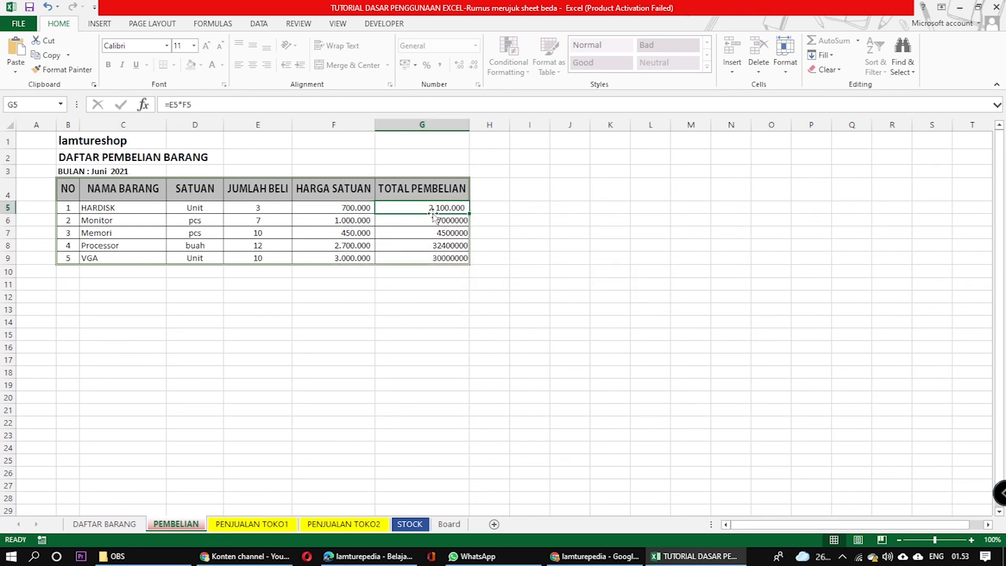
left_click(260, 208)
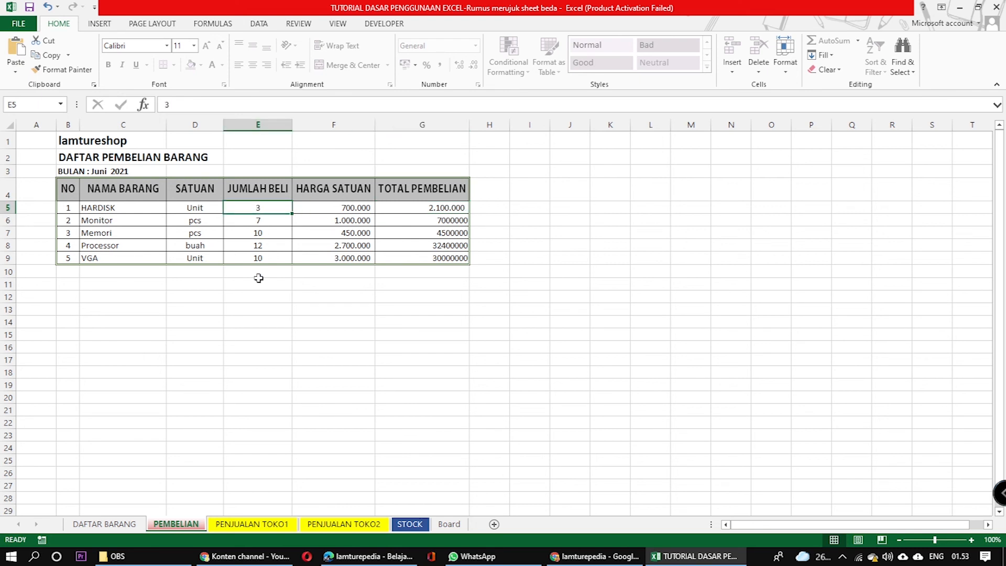
type("5")
left_click(264, 298)
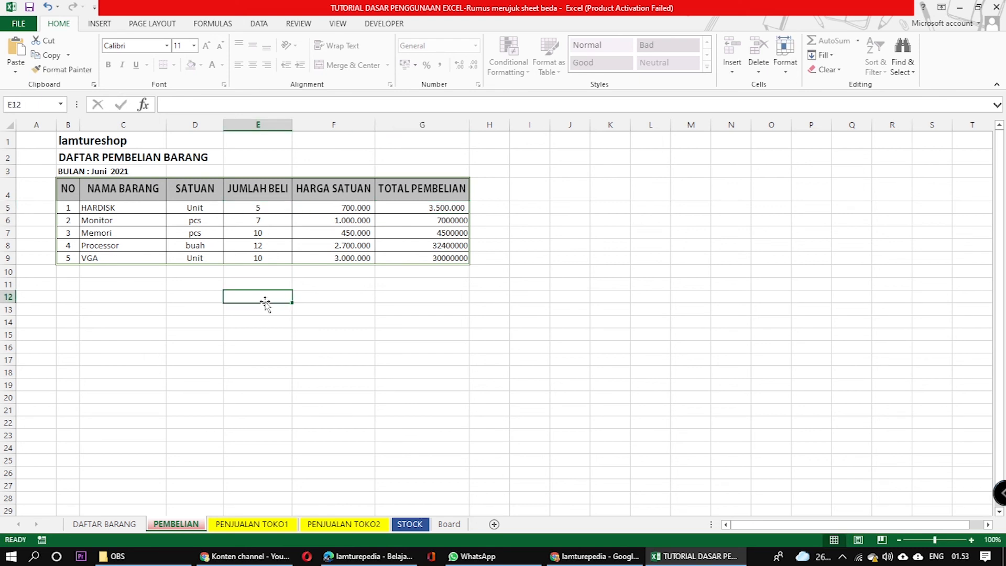
Try to delete the locked HARGA SATUAN value in F5
left_click(340, 210)
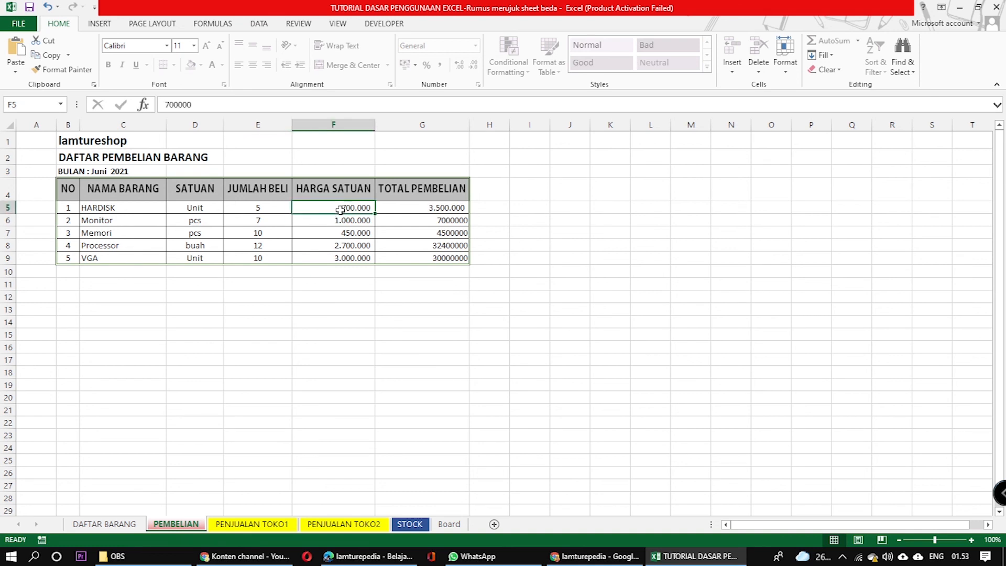
key("Delete")
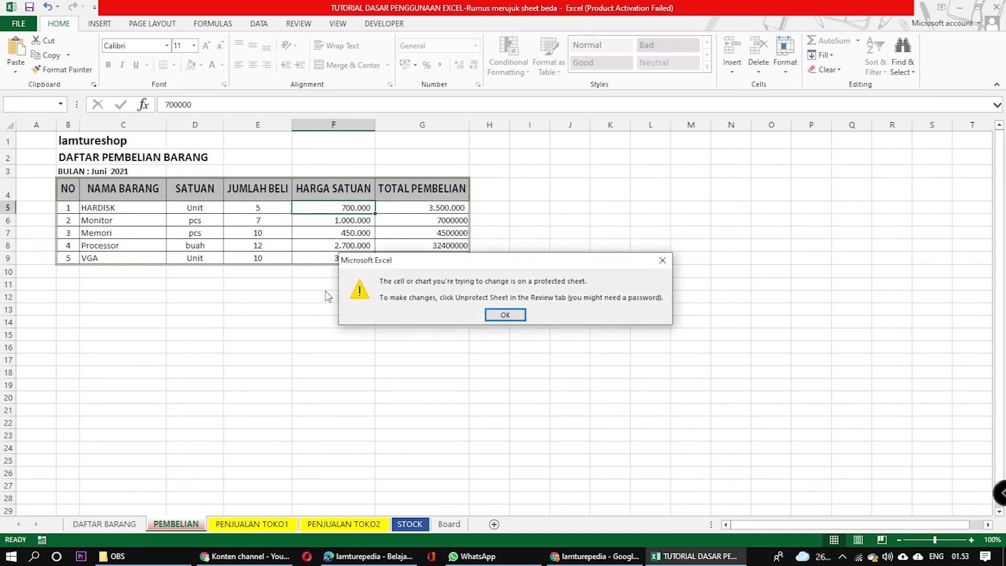
left_click(504, 315)
left_click(570, 232)
left_click(650, 208)
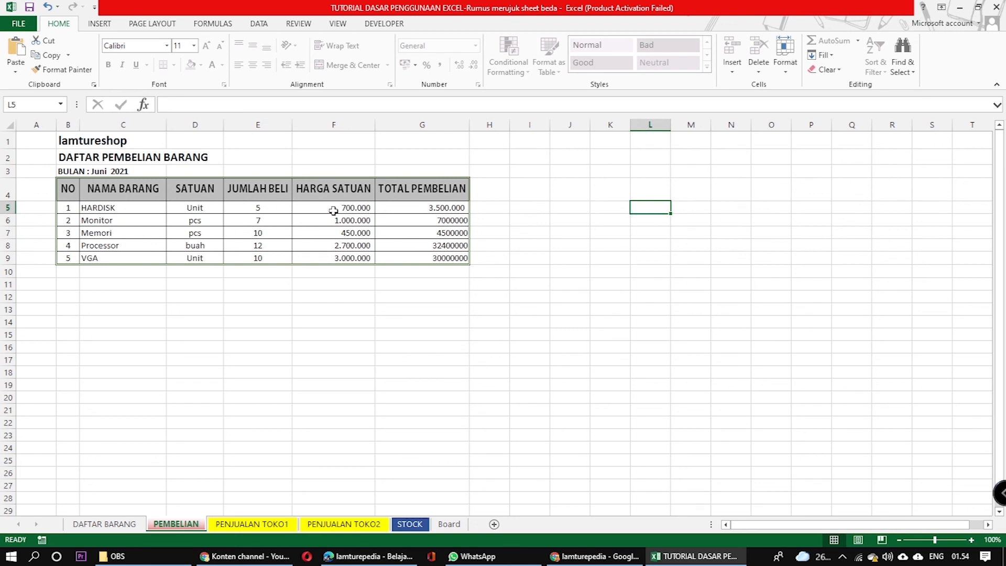
left_click_drag(333, 210, 328, 257)
left_click(487, 321)
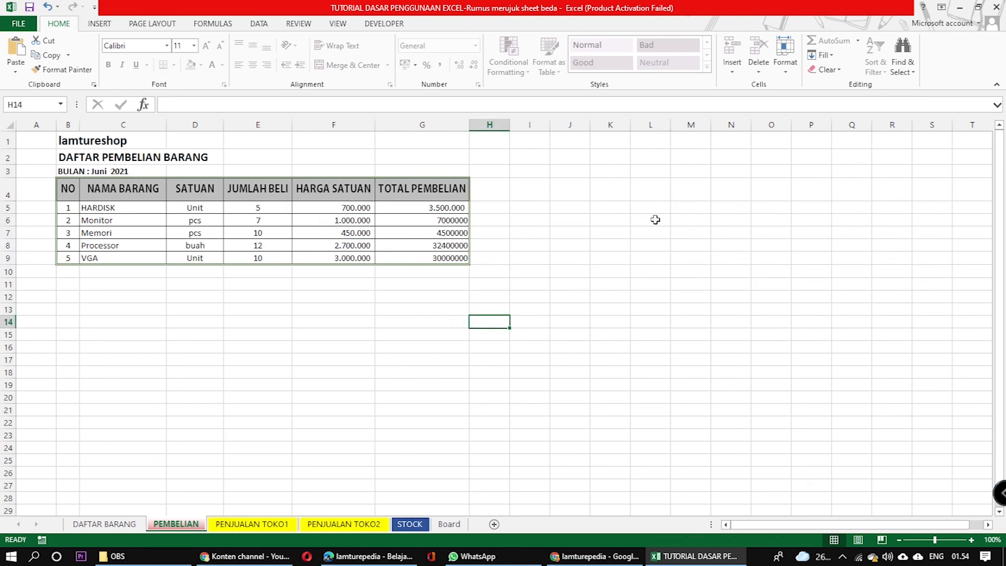
Remove the protection from the PEMBELIAN sheet by entering the sheet password
left_click(784, 71)
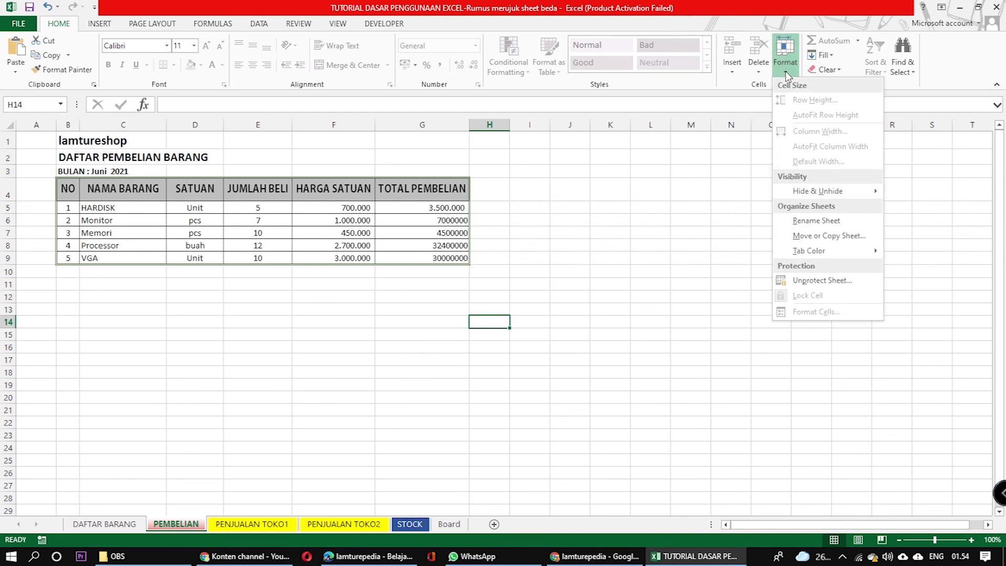
left_click(829, 287)
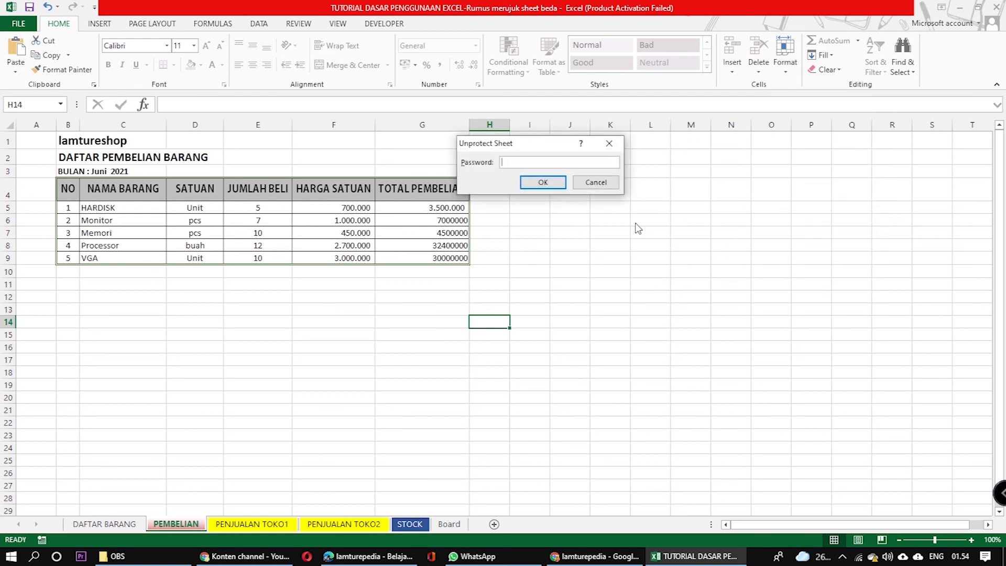
left_click(543, 182)
left_click(624, 297)
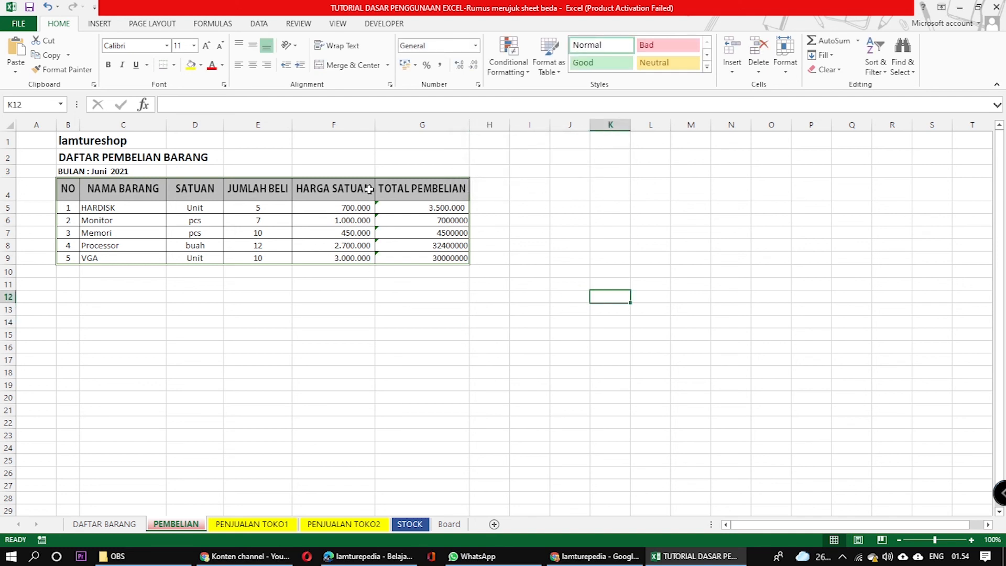
Set the HARDISK unit price in F5 to 650000
left_click(335, 207)
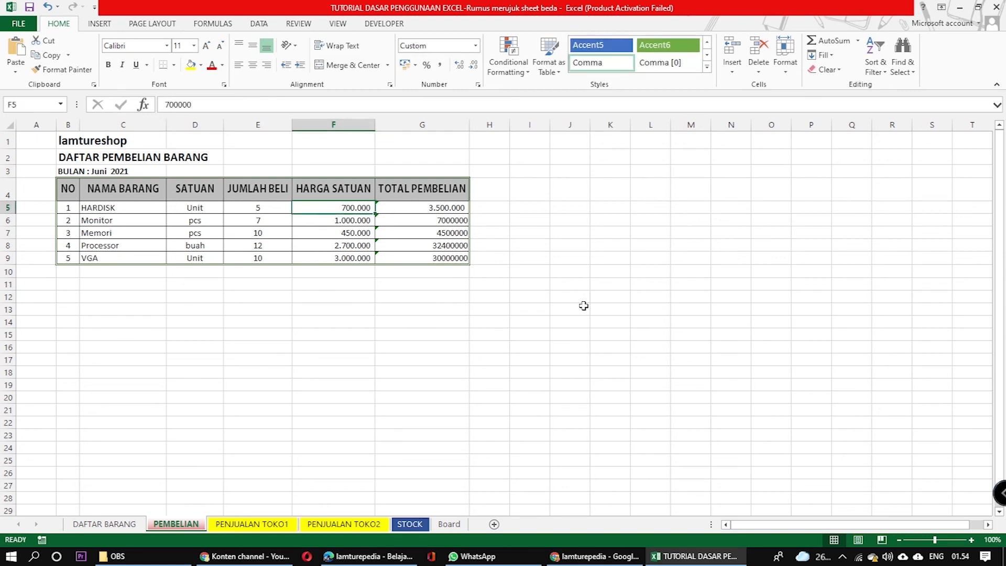
type("650000")
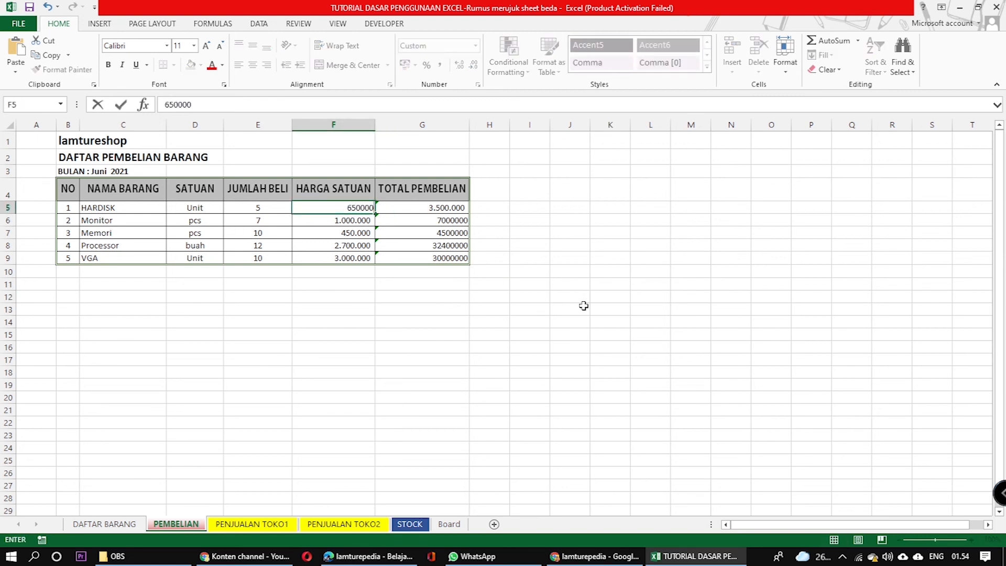
key("Return")
left_click(583, 305)
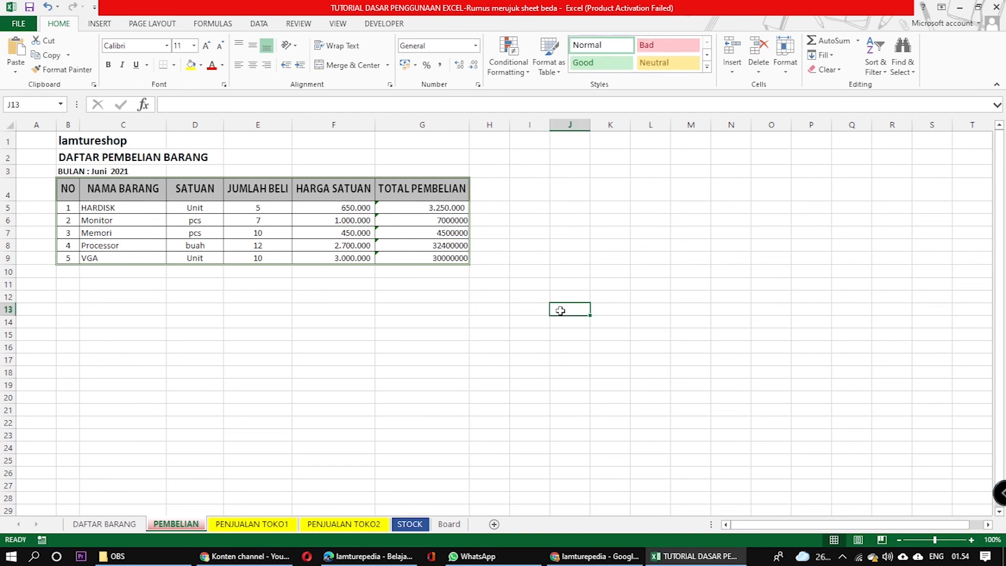